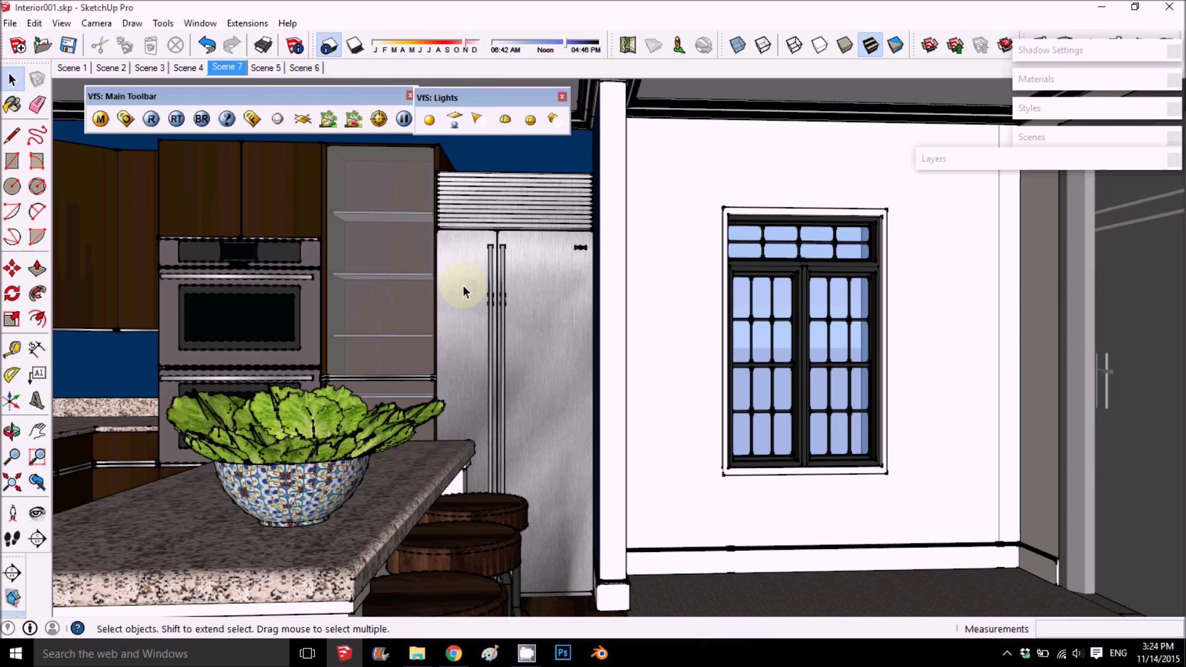
{"action": "middle_click_drag", "start_coordinate": [529, 313], "coordinate": [554, 352]}
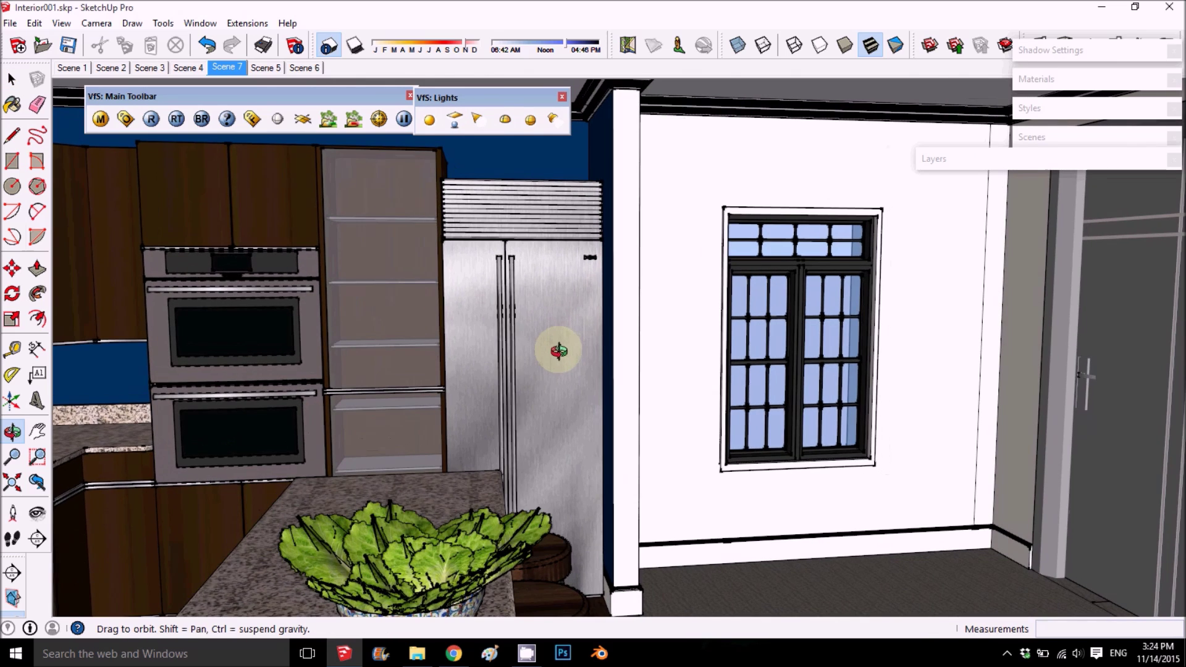
{"action": "middle_click_drag", "start_coordinate": [837, 384], "coordinate": [665, 381]}
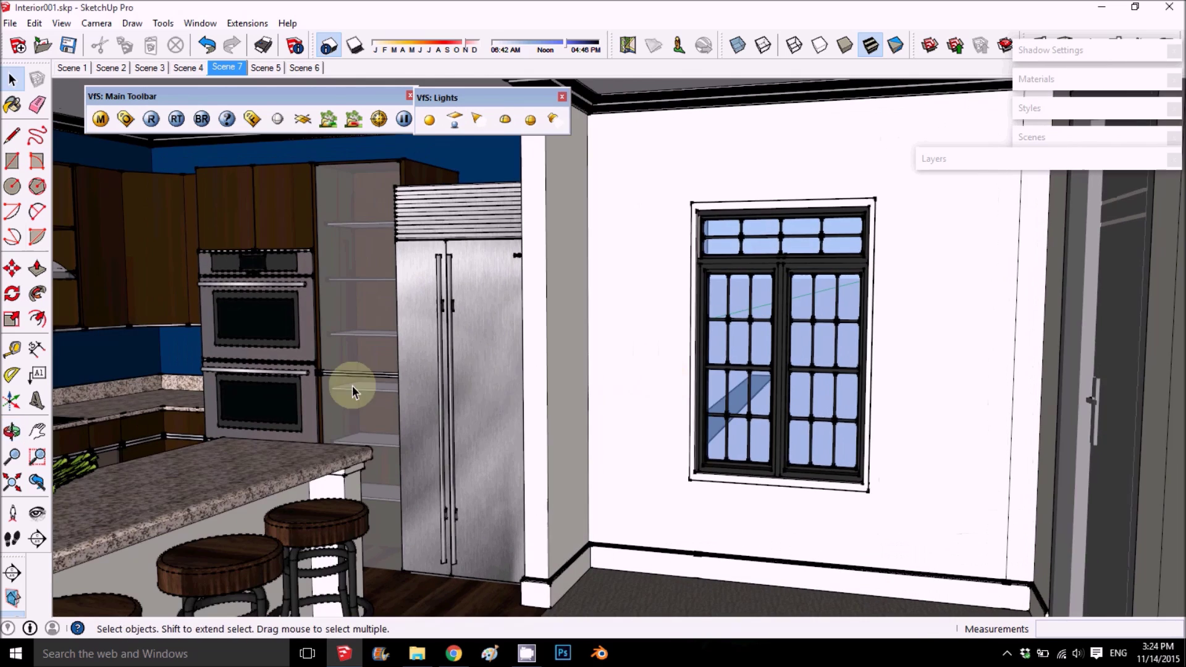
{"action": "middle_click_drag", "start_coordinate": [299, 336], "coordinate": [490, 339], "text": "shift"}
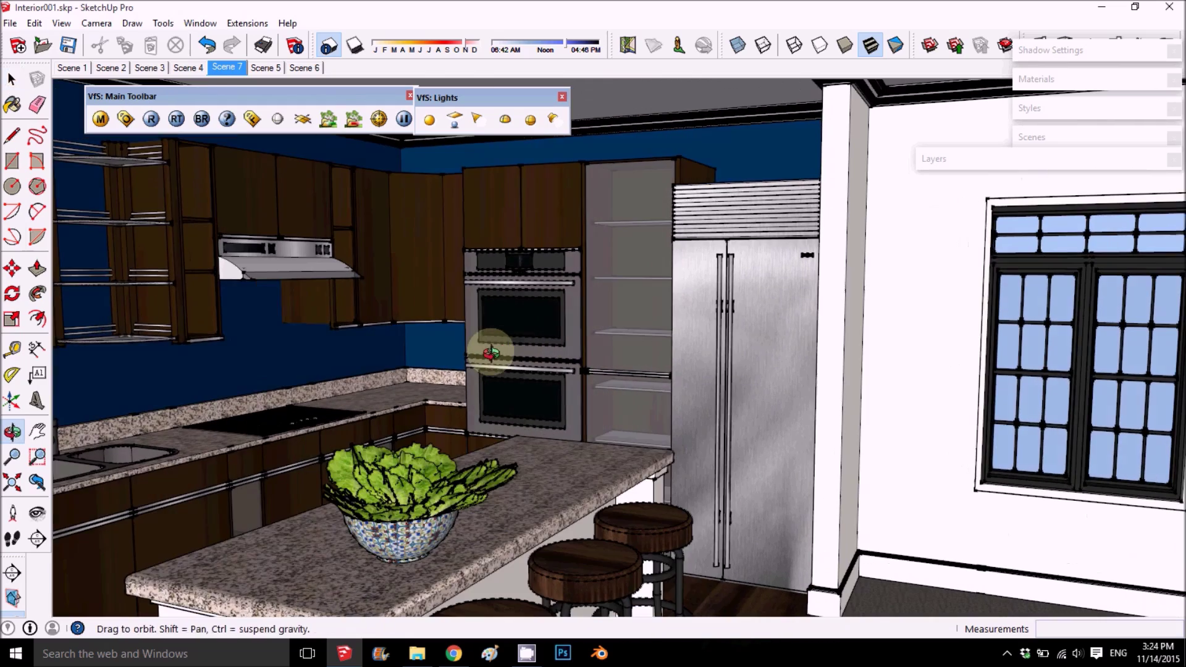
{"action": "middle_click_drag", "start_coordinate": [397, 344], "coordinate": [359, 351]}
{"action": "middle_click_drag", "start_coordinate": [708, 342], "coordinate": [580, 346]}
{"action": "left_click", "coordinate": [227, 68]}
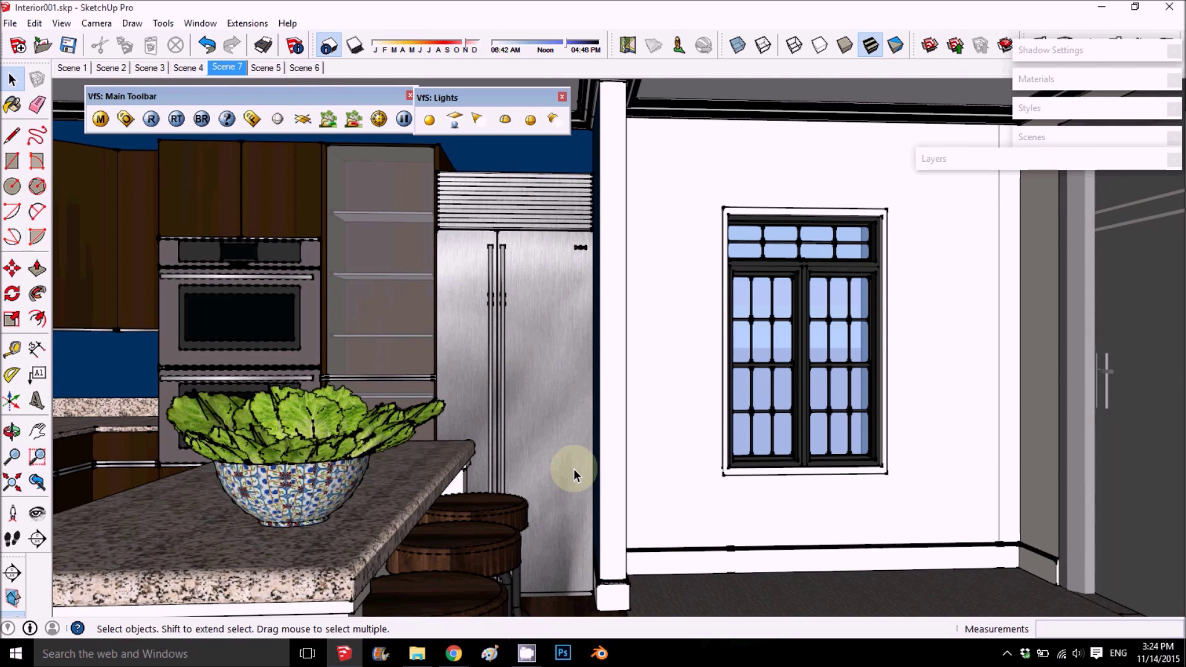
Position the camera on the carpeted floor facing the window wall, with a height offset of 4'.
{"action": "scroll", "coordinate": [572, 472], "scroll_direction": "down", "scroll_amount": 3}
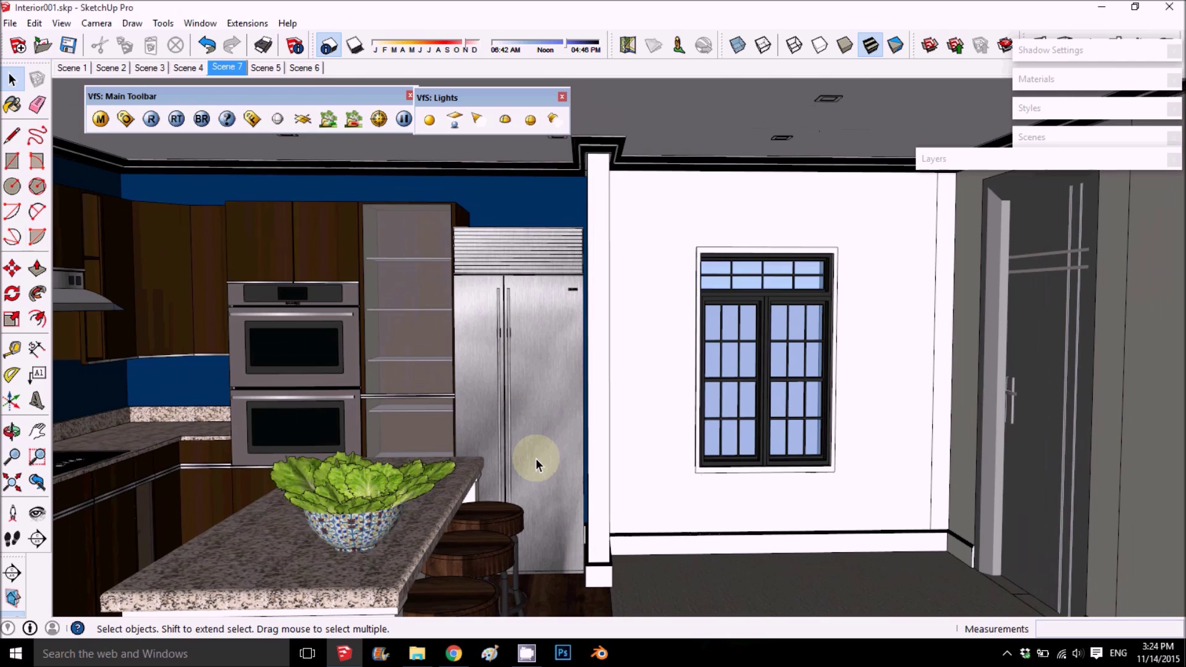
{"action": "mouse_move", "coordinate": [537, 464]}
{"action": "middle_mouse_down", "text": "shift"}
{"action": "mouse_move", "coordinate": [527, 363]}
{"action": "mouse_move", "coordinate": [593, 550]}
{"action": "mouse_move", "coordinate": [585, 416]}
{"action": "mouse_move", "coordinate": [559, 442]}
{"action": "middle_mouse_up", "text": "shift"}
{"action": "scroll", "coordinate": [585, 415], "scroll_direction": "down", "scroll_amount": 2}
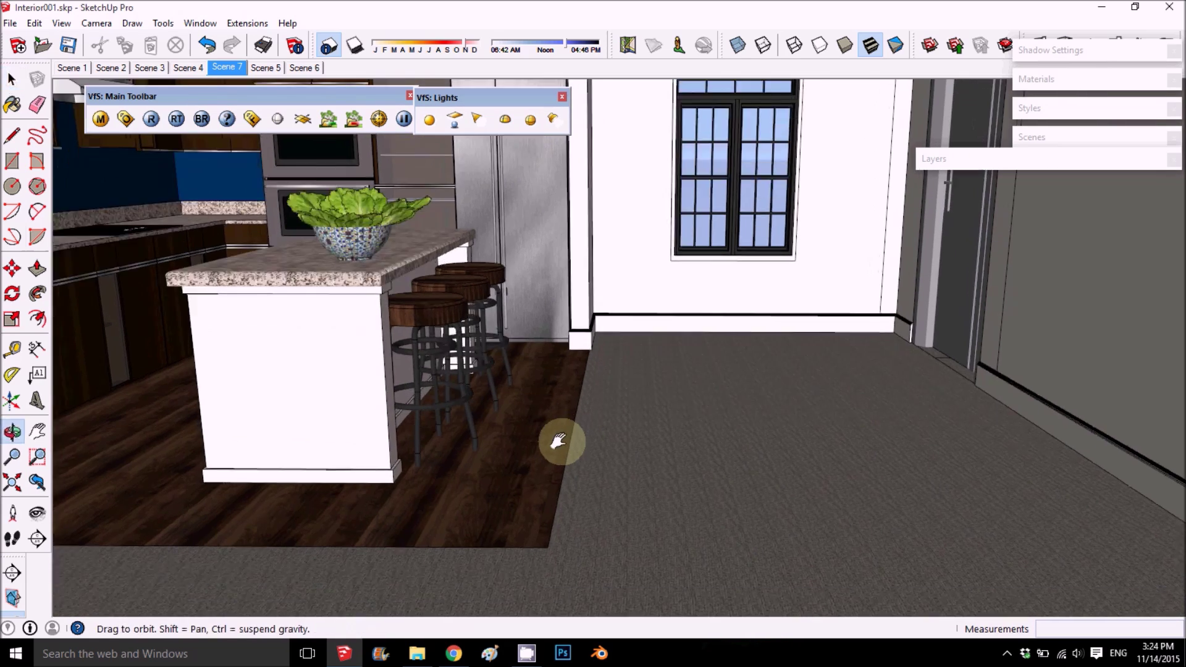
{"action": "left_click", "coordinate": [13, 514]}
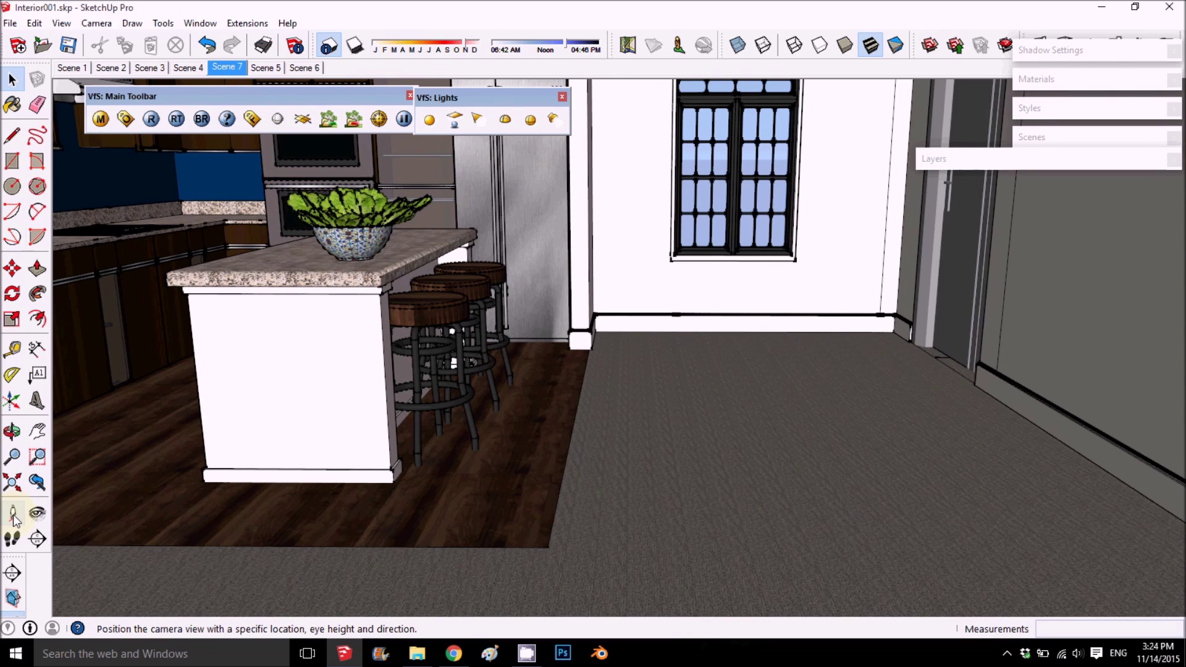
{"action": "left_click", "coordinate": [13, 514]}
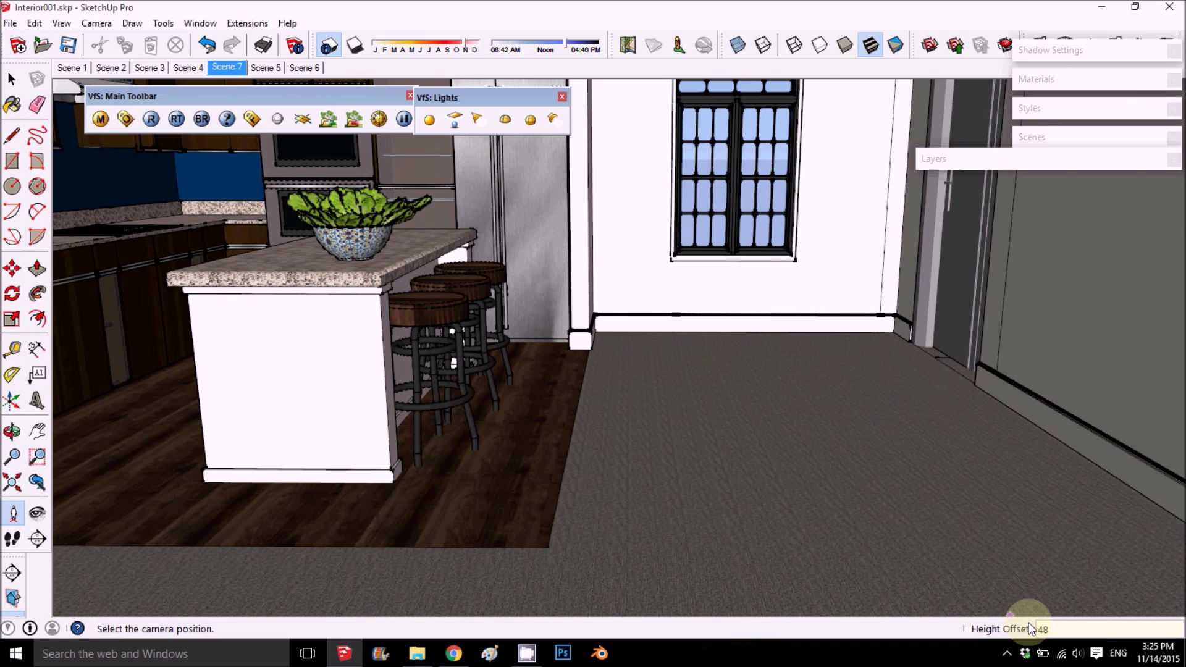
{"action": "key", "text": "Return"}
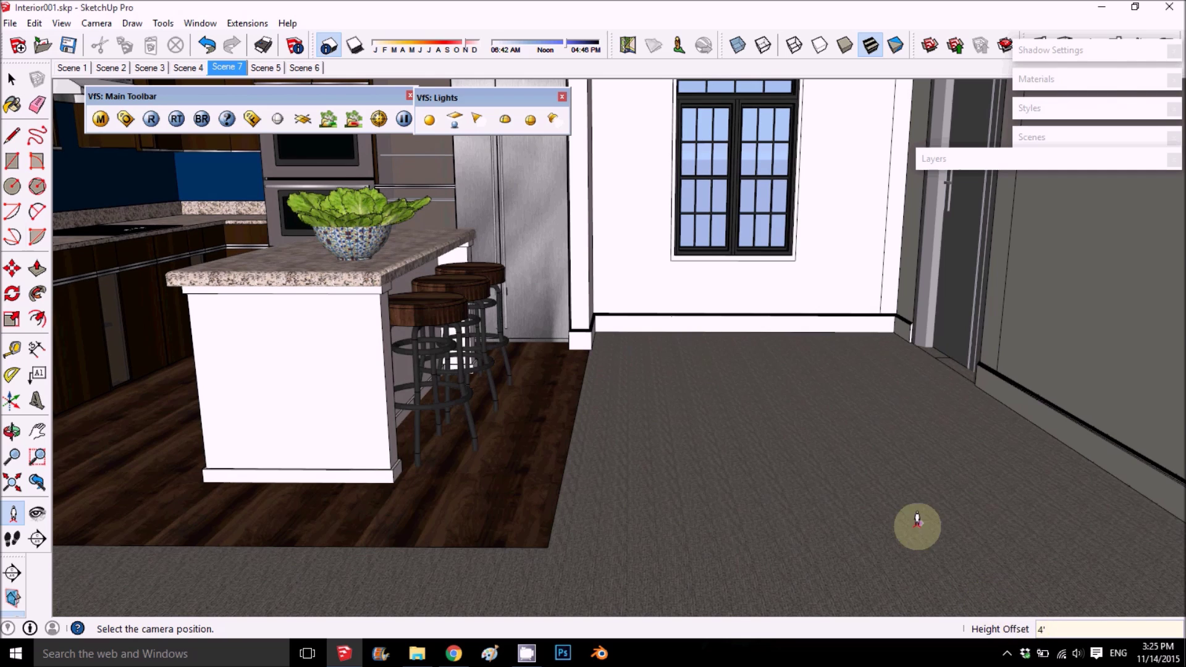
{"action": "left_click", "coordinate": [646, 609]}
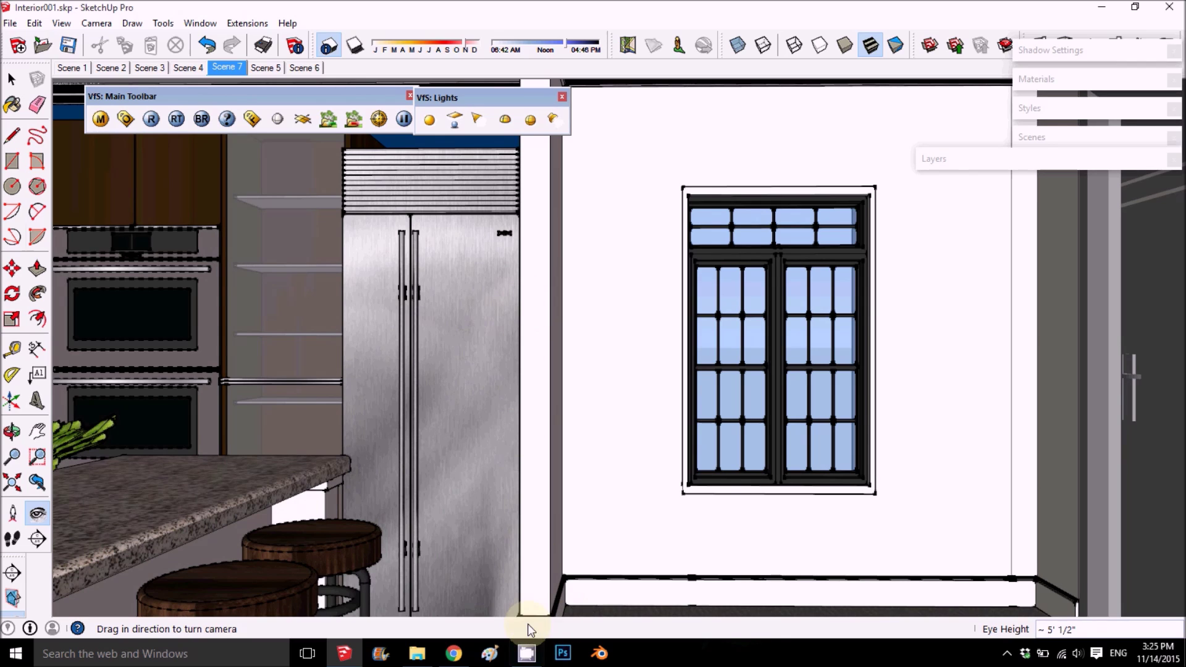
Reset the V-Ray render options to defaults and load the Interior preset 04_High_Quality_Interior.
{"action": "mouse_move", "coordinate": [530, 655]}
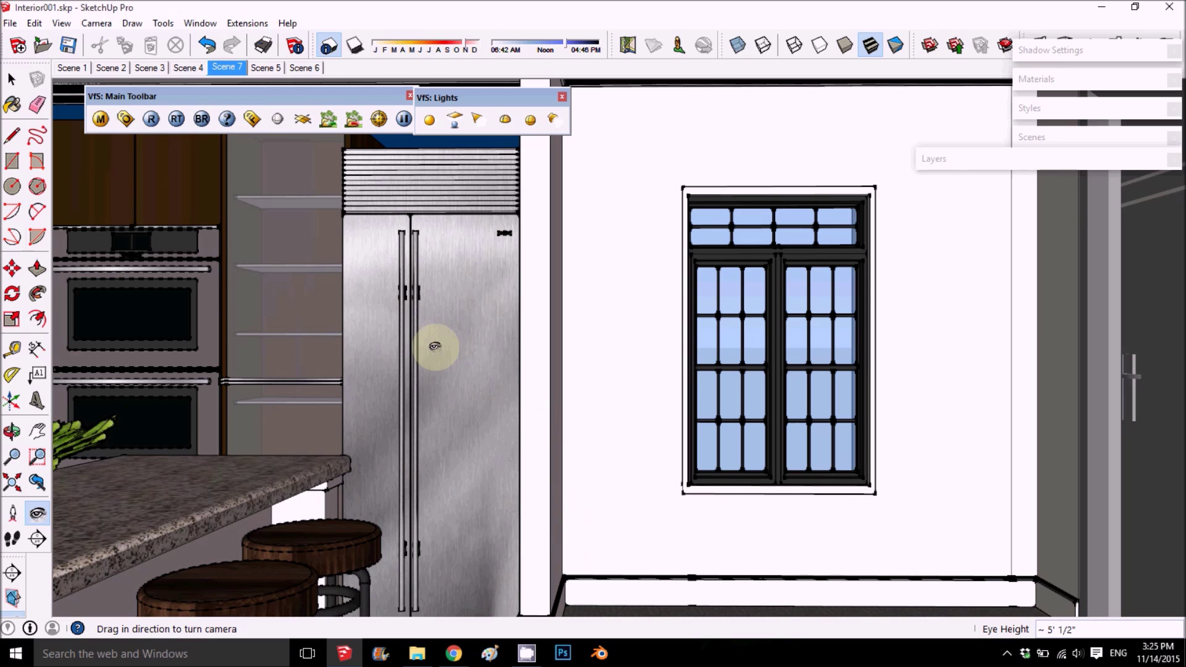
{"action": "left_click", "coordinate": [126, 118]}
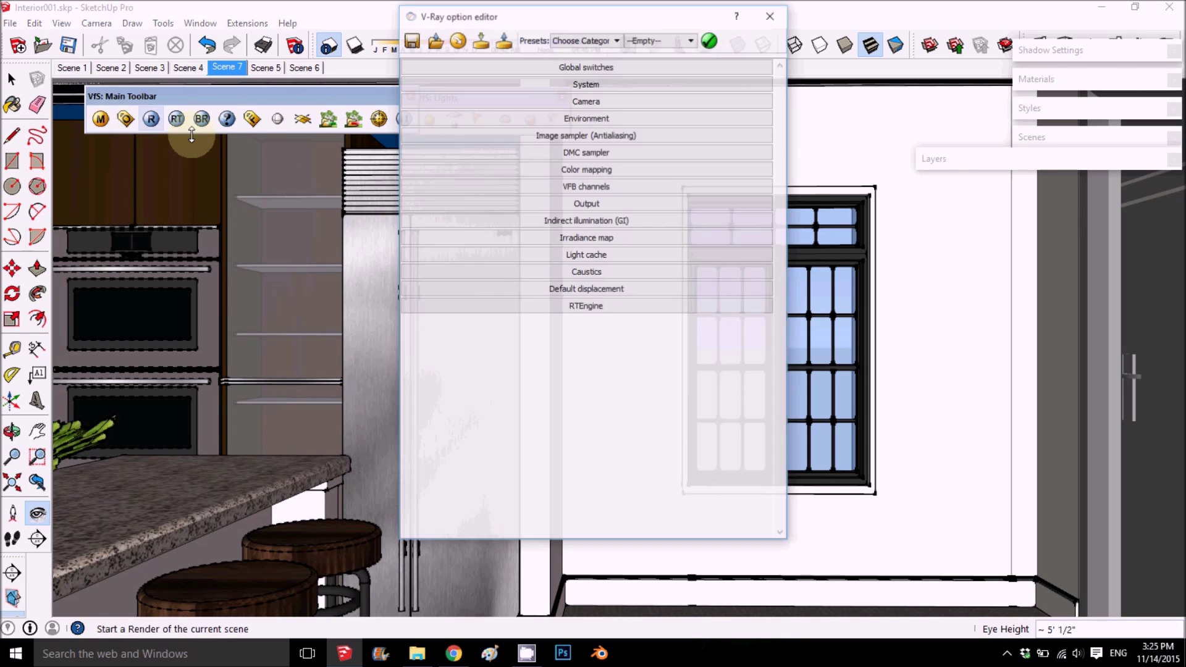
{"action": "left_click_drag", "start_coordinate": [624, 24], "coordinate": [419, 67]}
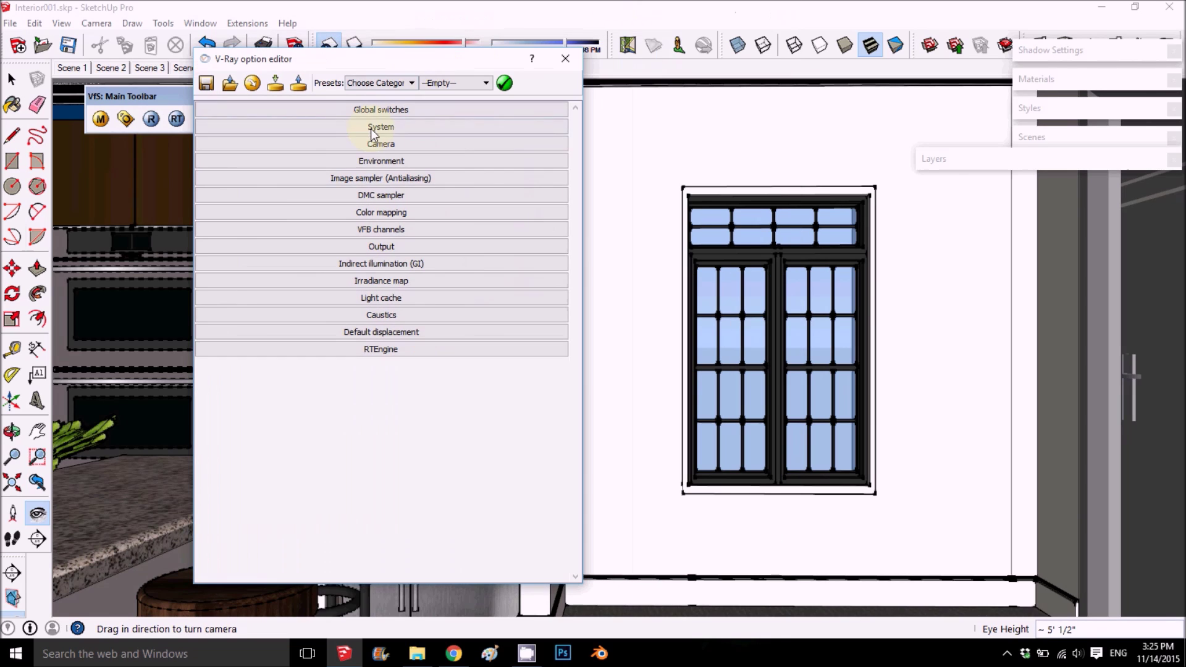
{"action": "left_click", "coordinate": [253, 83]}
{"action": "left_click", "coordinate": [388, 86]}
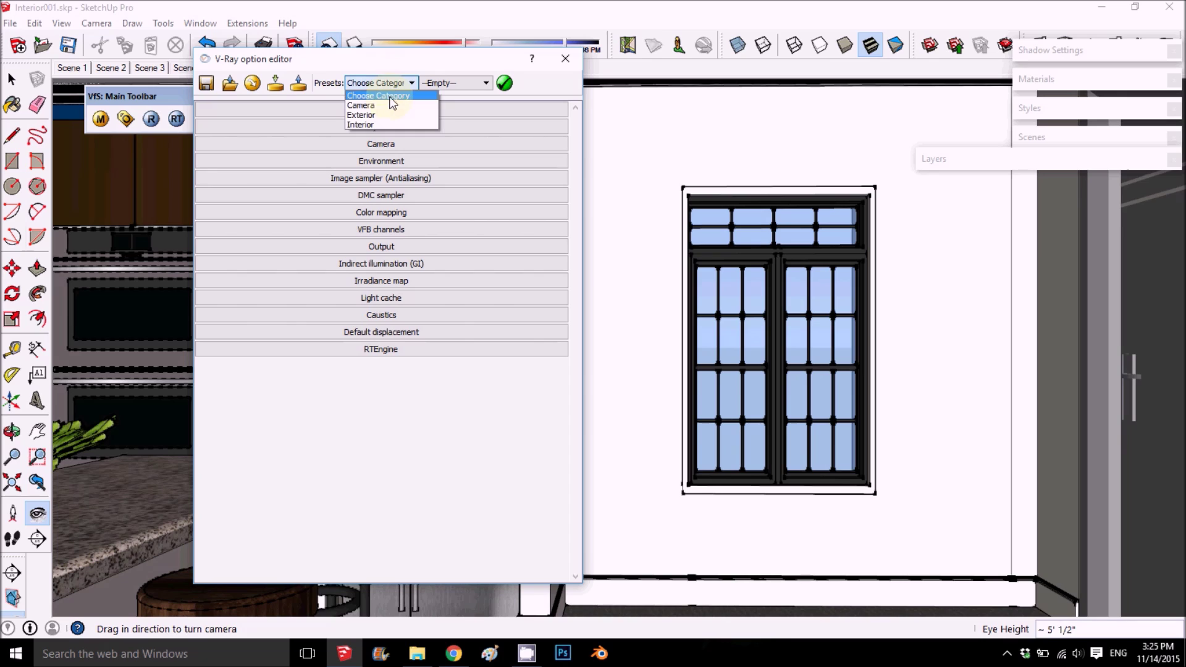
{"action": "left_click", "coordinate": [373, 126]}
{"action": "left_click", "coordinate": [457, 84]}
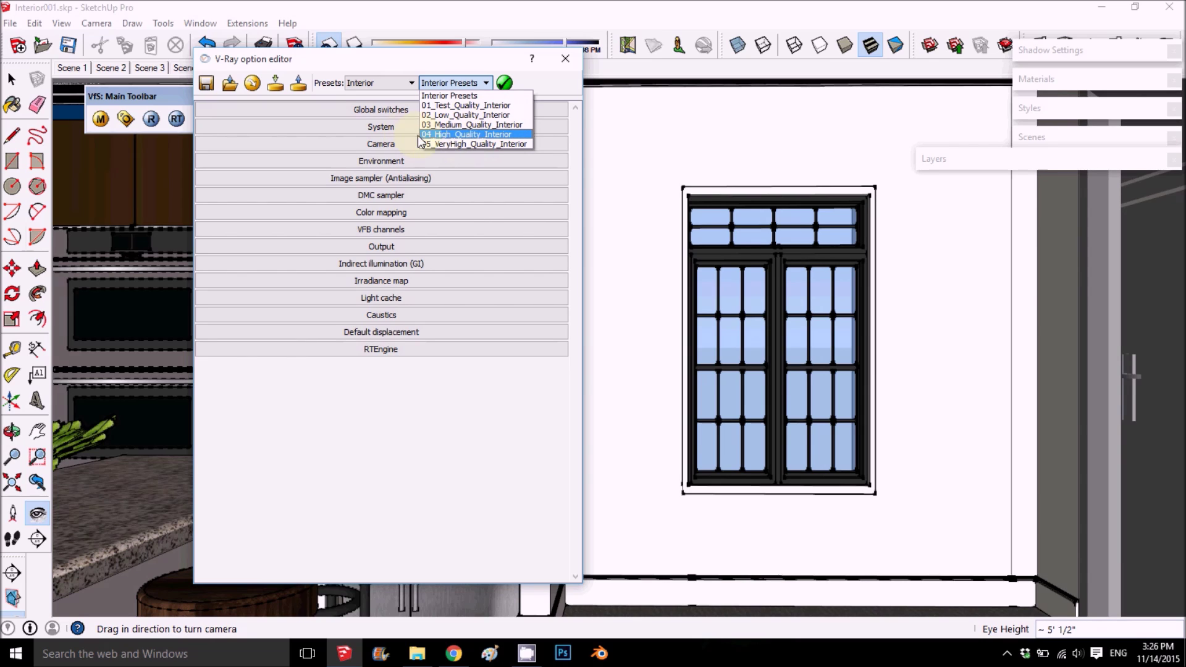
{"action": "left_click", "coordinate": [485, 134]}
{"action": "left_click", "coordinate": [458, 84]}
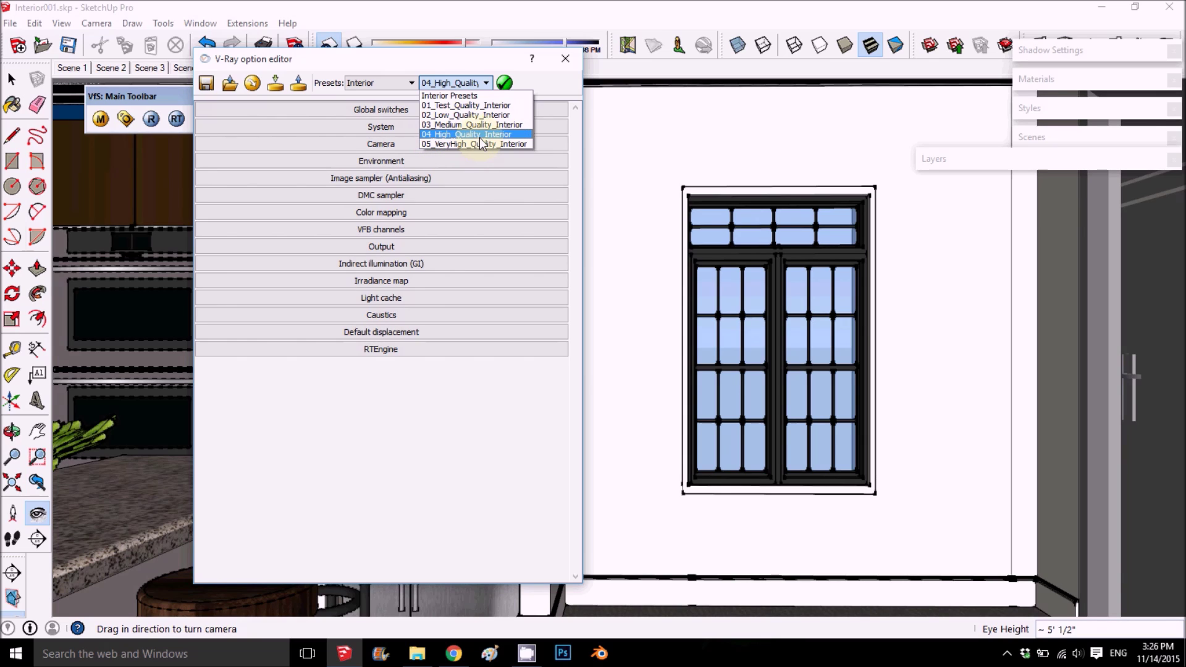
{"action": "left_click", "coordinate": [458, 87]}
{"action": "left_click", "coordinate": [456, 91]}
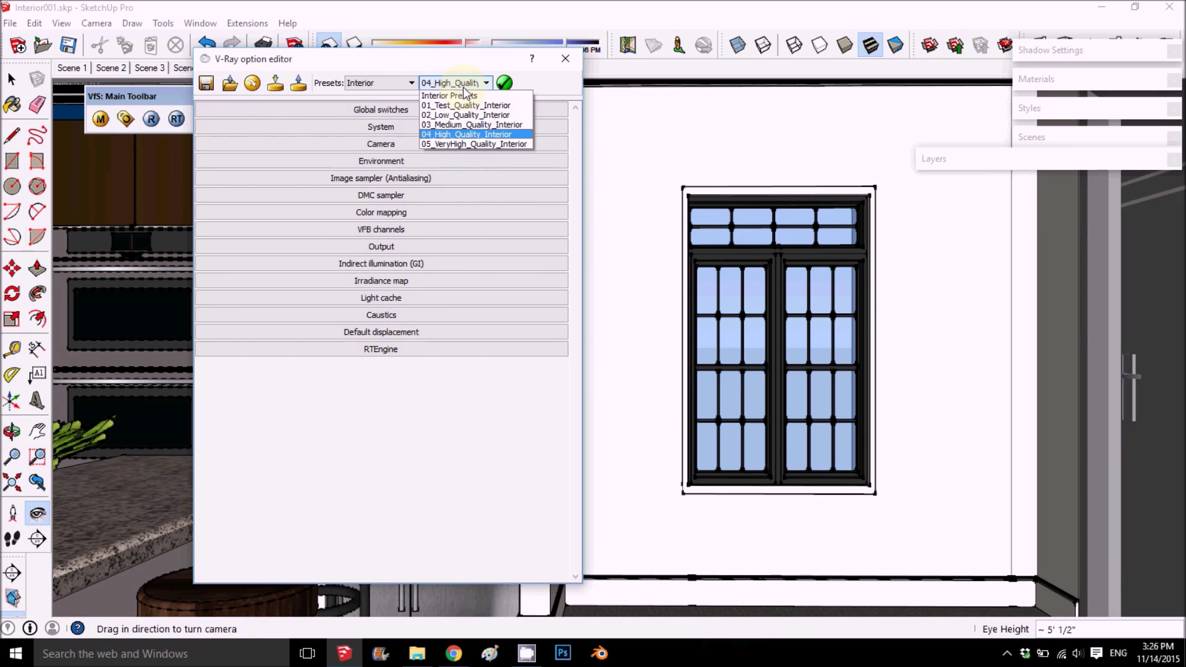
{"action": "left_click", "coordinate": [435, 150]}
Set the V-Ray camera type to Spherical and override the field of view with 360.
{"action": "left_click", "coordinate": [413, 144]}
{"action": "left_click", "coordinate": [412, 143]}
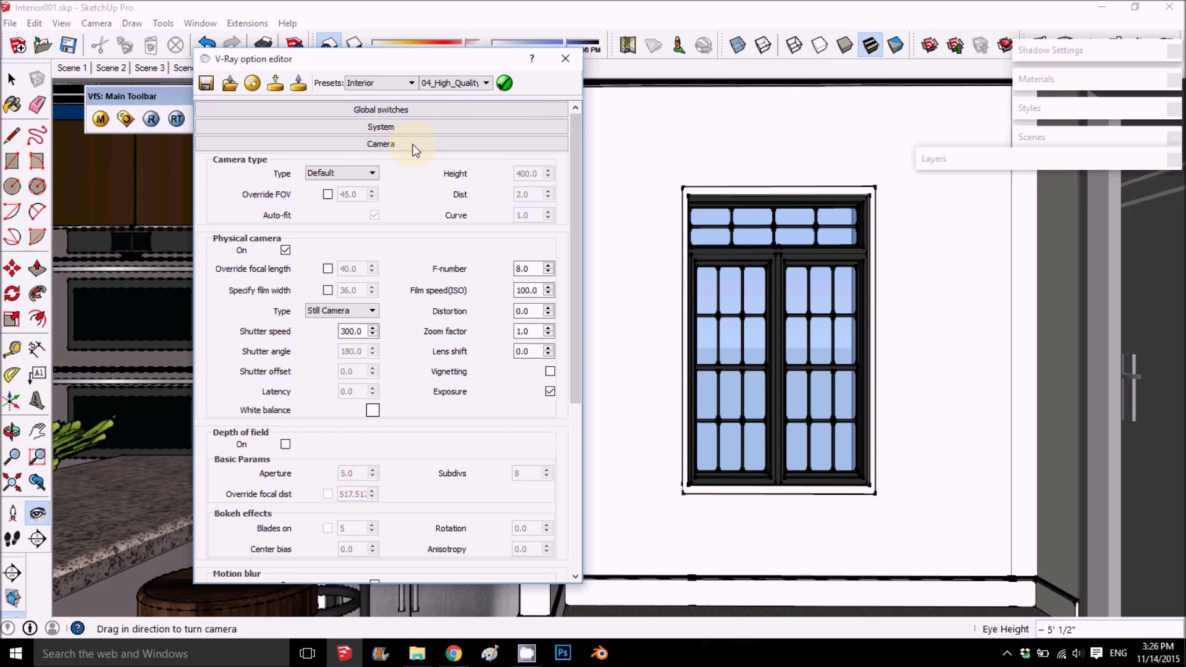
{"action": "left_click", "coordinate": [338, 173]}
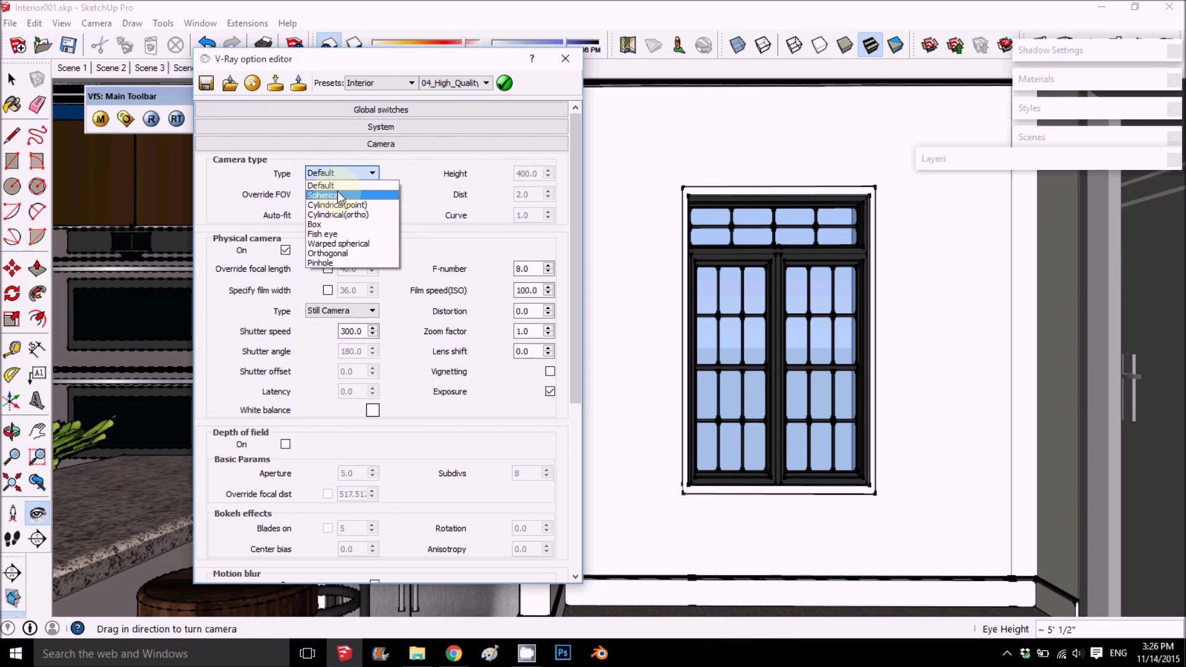
{"action": "left_click", "coordinate": [337, 195]}
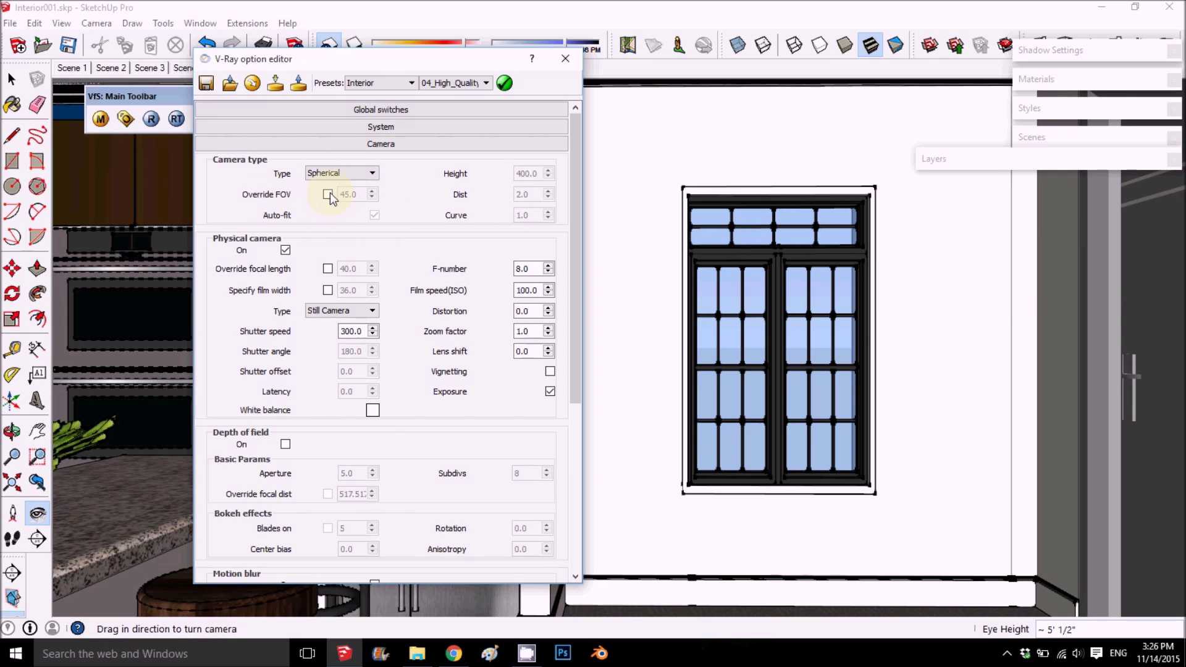
{"action": "left_click", "coordinate": [328, 194]}
{"action": "left_click", "coordinate": [406, 143]}
{"action": "left_click", "coordinate": [410, 159]}
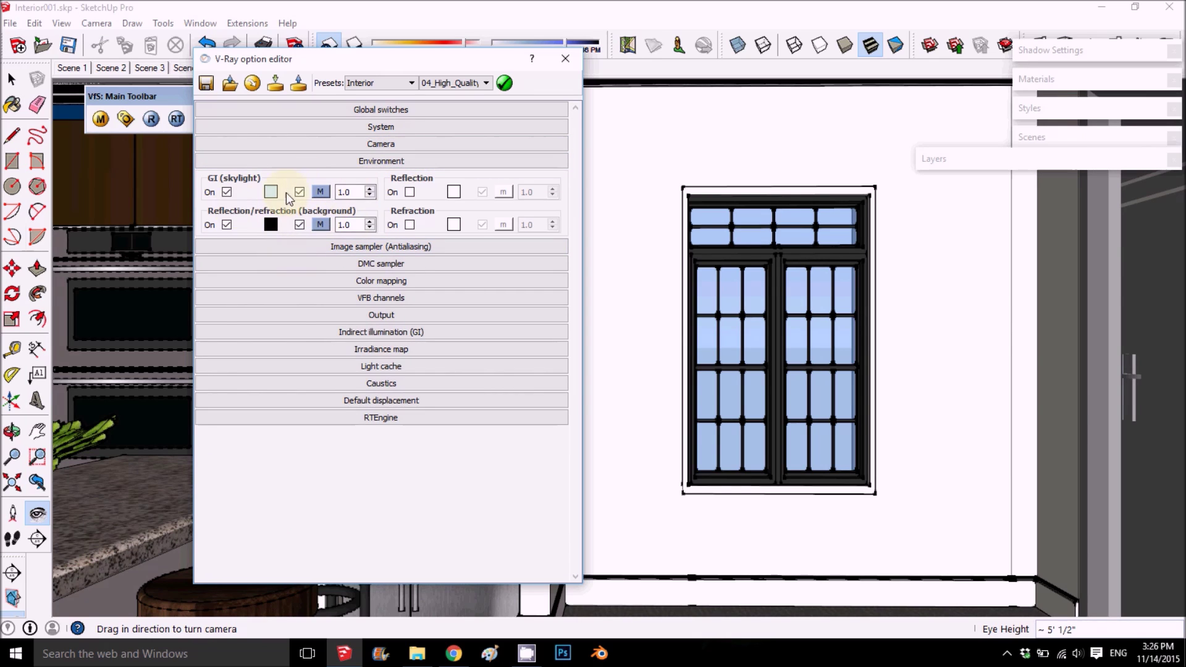
{"action": "left_click", "coordinate": [357, 161]}
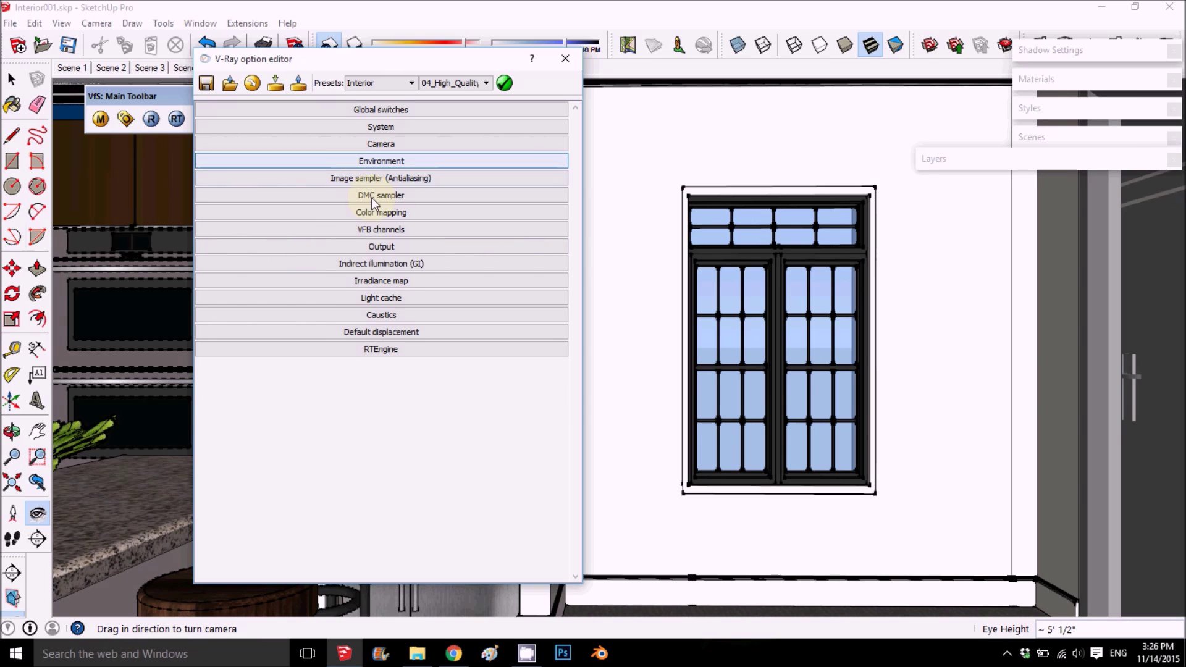
Set the render output's image aspect ratio to 3 and lock it.
{"action": "left_click", "coordinate": [420, 251]}
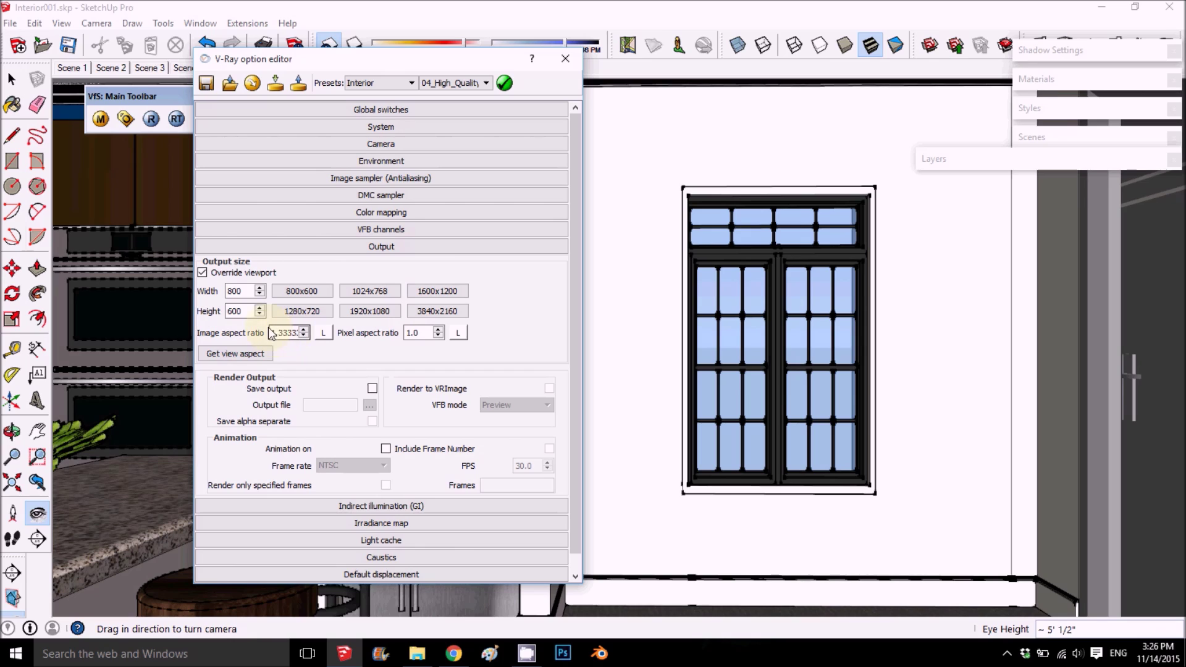
{"action": "left_click_drag", "start_coordinate": [278, 334], "coordinate": [407, 355]}
{"action": "type", "text": "3"}
{"action": "key", "text": "Return"}
{"action": "left_click", "coordinate": [324, 333]}
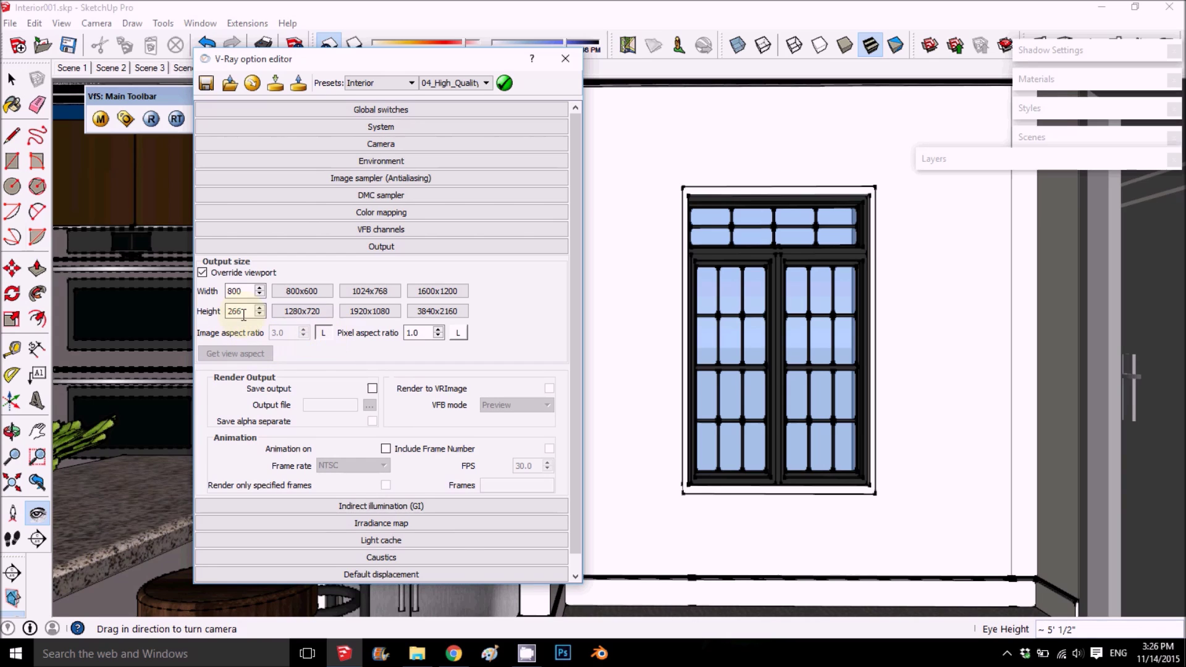
Set the render output height to 2000 with the aspect ratio locked.
{"action": "left_click_drag", "start_coordinate": [249, 313], "coordinate": [196, 320]}
{"action": "type", "text": "2000"}
{"action": "left_click", "coordinate": [250, 293]}
{"action": "left_click", "coordinate": [372, 247]}
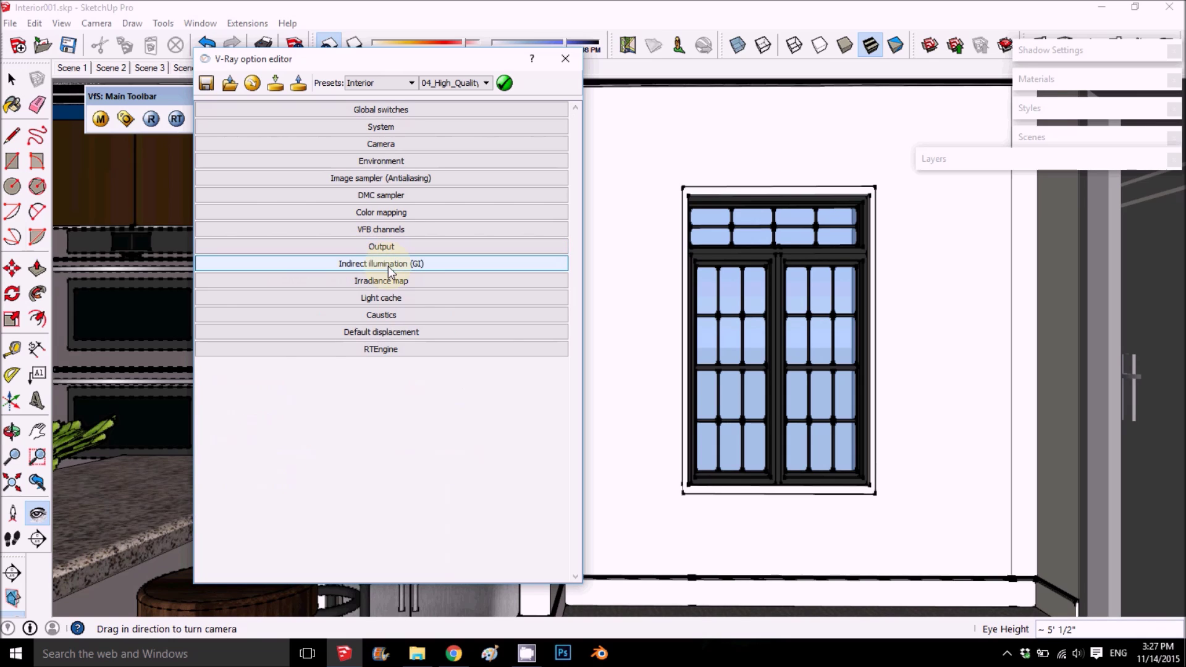
Turn on ambient occlusion for indirect illumination with amount 1.2, subdivs 25 and radius 15.
{"action": "left_click", "coordinate": [386, 266]}
{"action": "left_click", "coordinate": [550, 322]}
{"action": "left_click_drag", "start_coordinate": [536, 338], "coordinate": [477, 346]}
{"action": "type", "text": "1"}
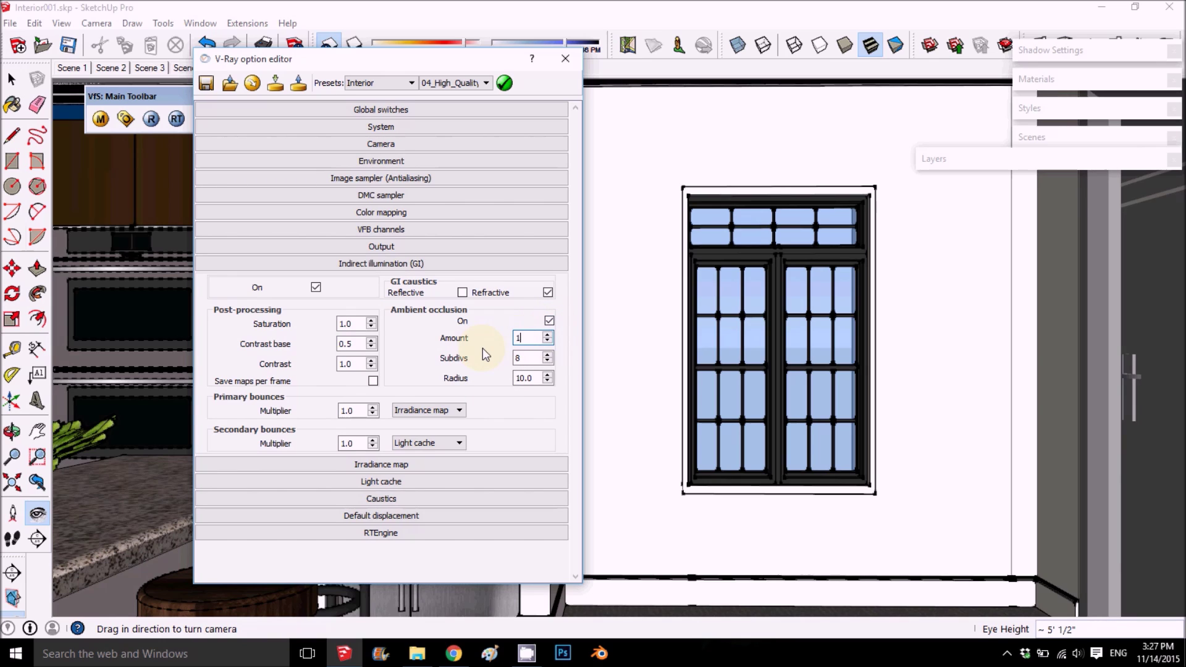
{"action": "type", "text": ".2"}
{"action": "left_click_drag", "start_coordinate": [537, 358], "coordinate": [492, 360]}
{"action": "left_click", "coordinate": [530, 379]}
{"action": "key", "text": "Return"}
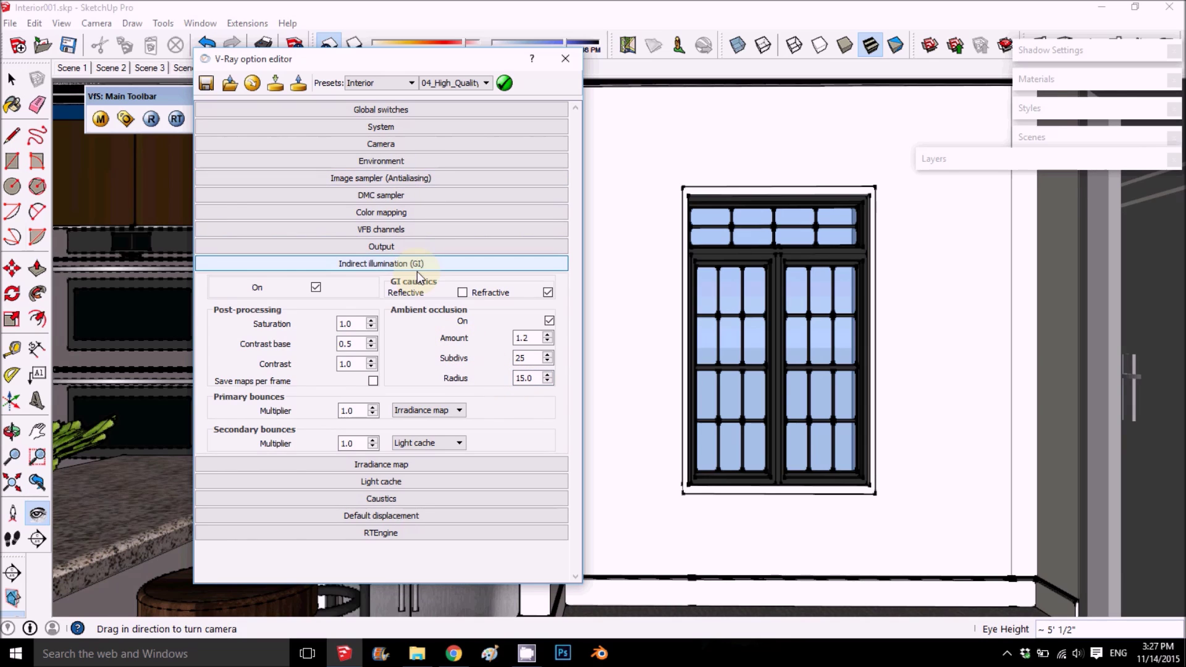
{"action": "left_click", "coordinate": [416, 264]}
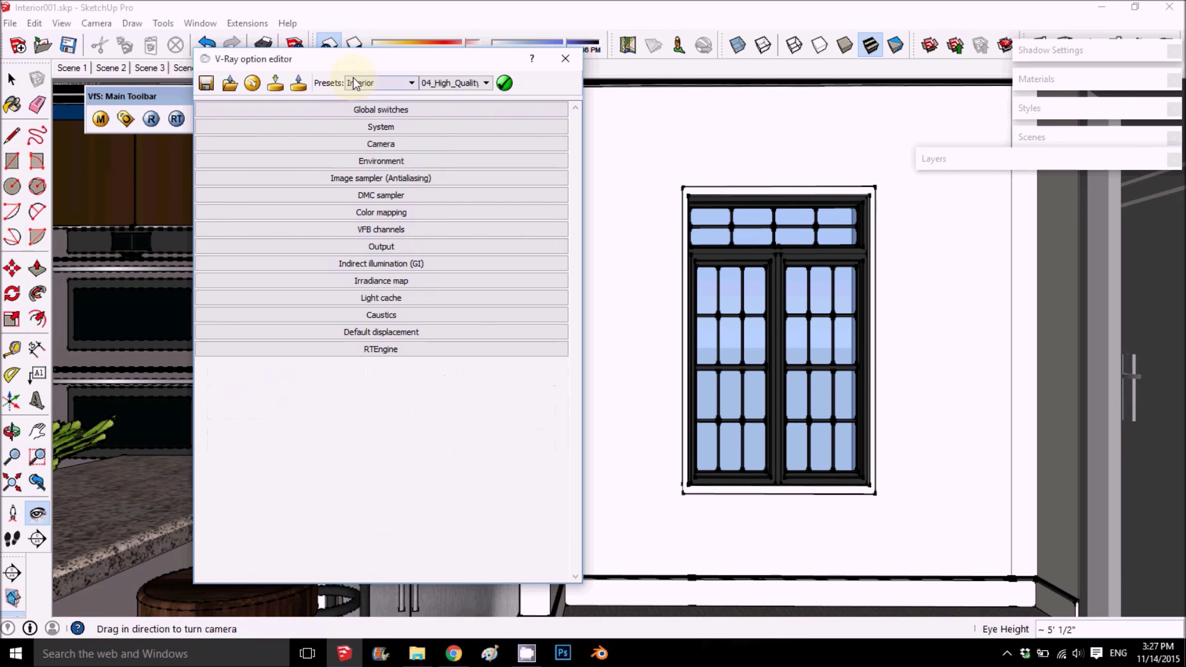
Render the current view with V-Ray.
{"action": "left_click", "coordinate": [152, 119]}
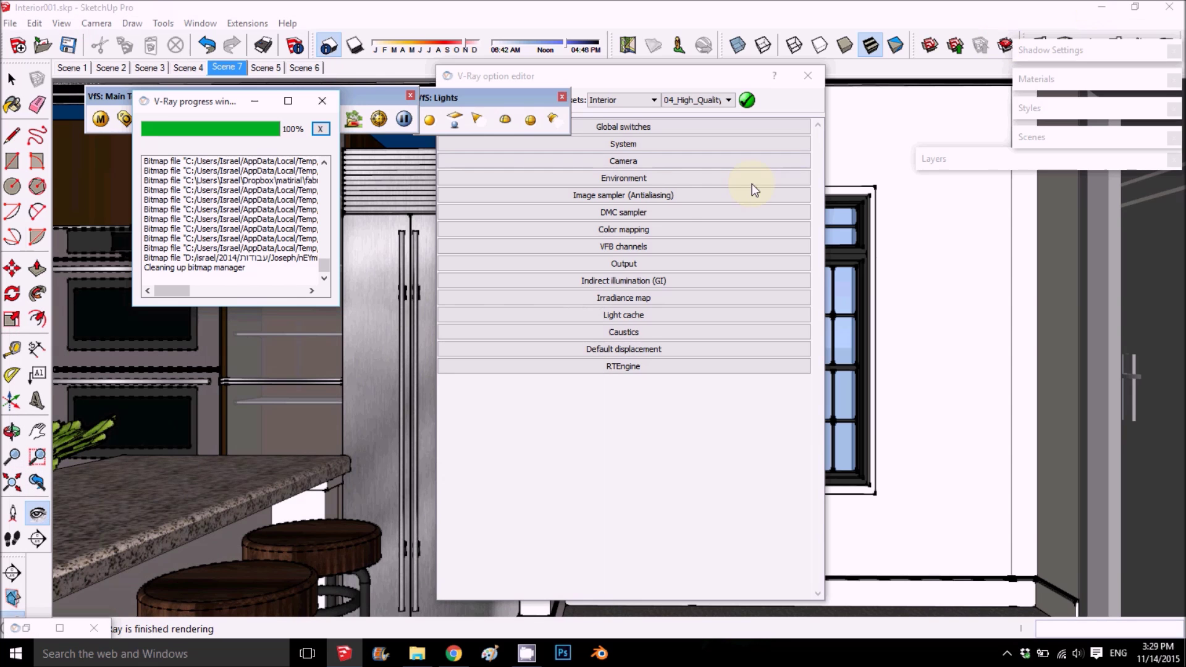
Set the physical camera's shutter speed to 20.
{"action": "left_click", "coordinate": [661, 163]}
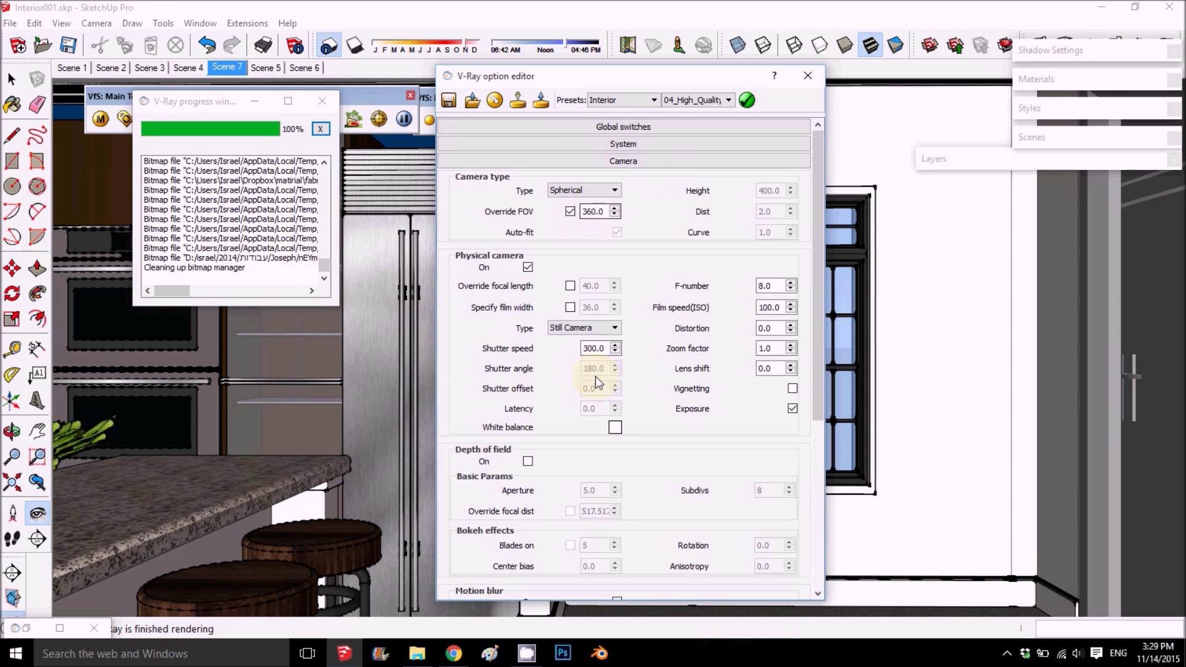
{"action": "left_click", "coordinate": [595, 350]}
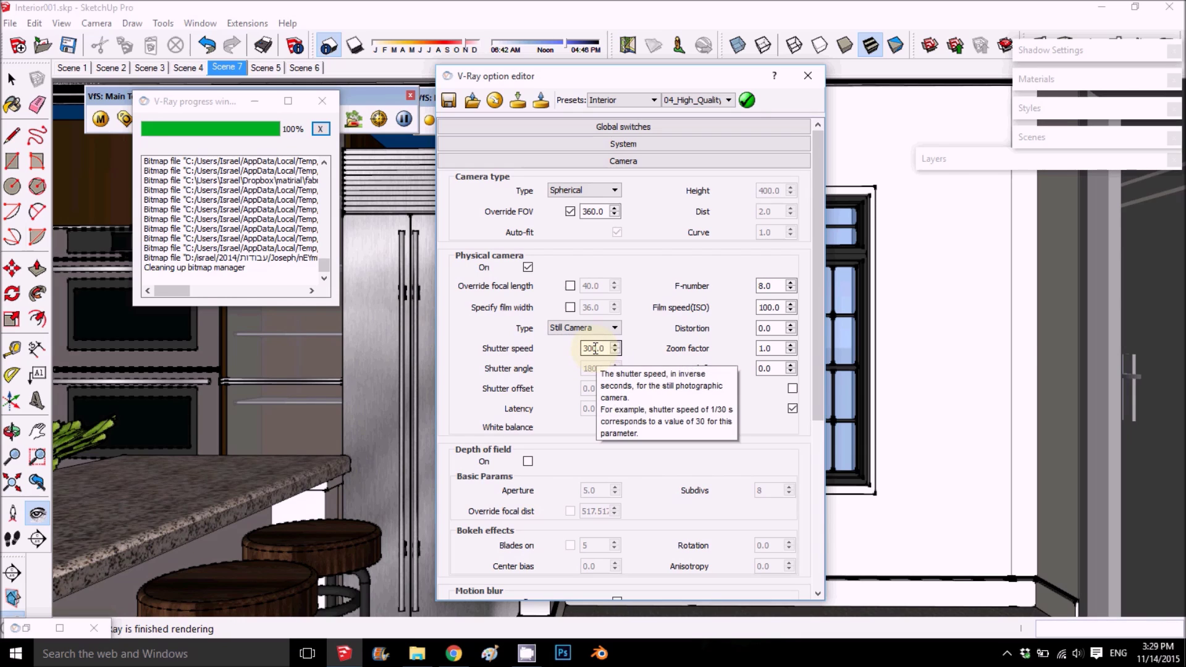
{"action": "left_click_drag", "start_coordinate": [593, 350], "coordinate": [584, 349]}
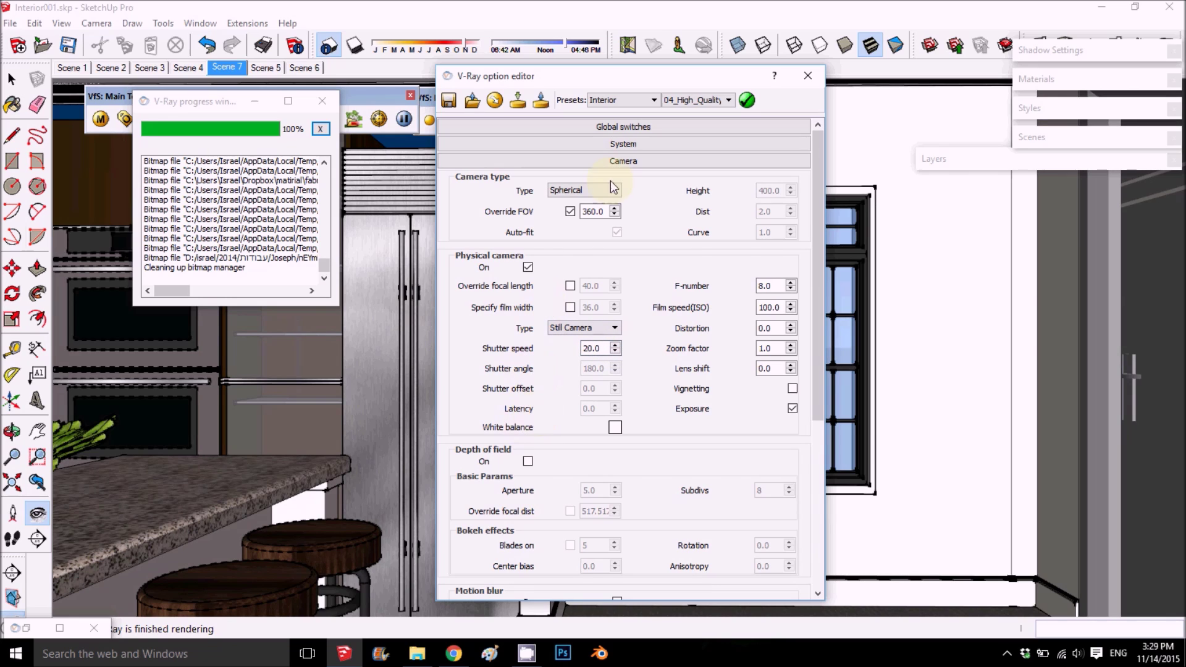
{"action": "left_click", "coordinate": [619, 162]}
Set the render output size to a width of 6000 and a height of 2000.
{"action": "left_click", "coordinate": [611, 262]}
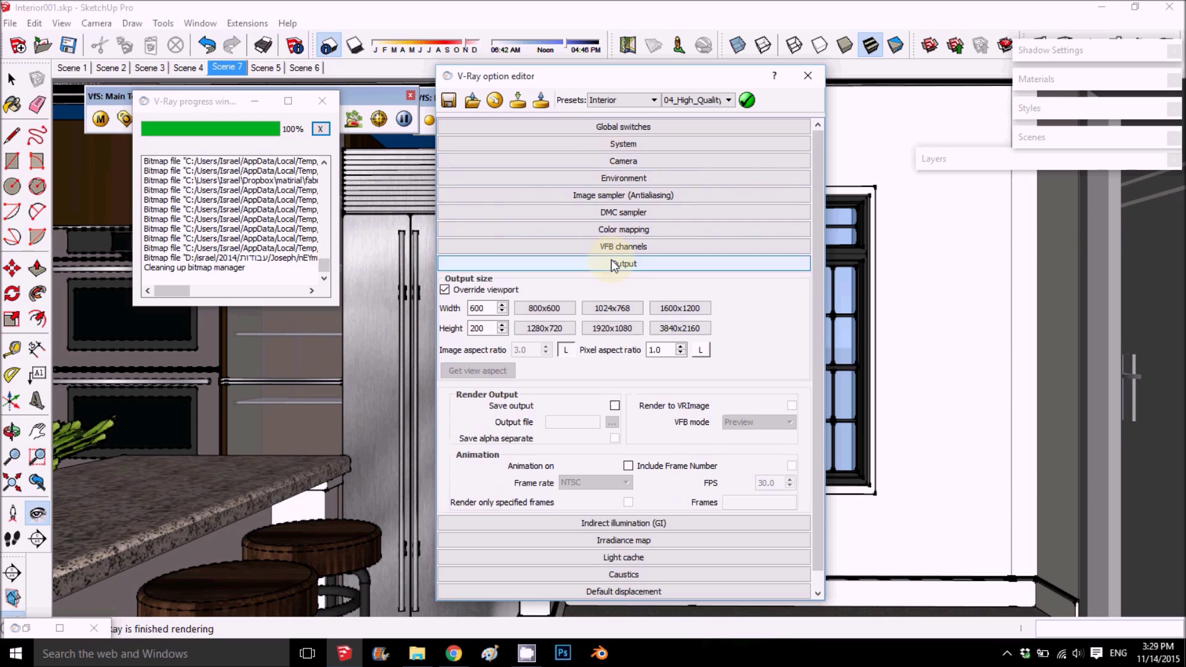
{"action": "left_click", "coordinate": [488, 329]}
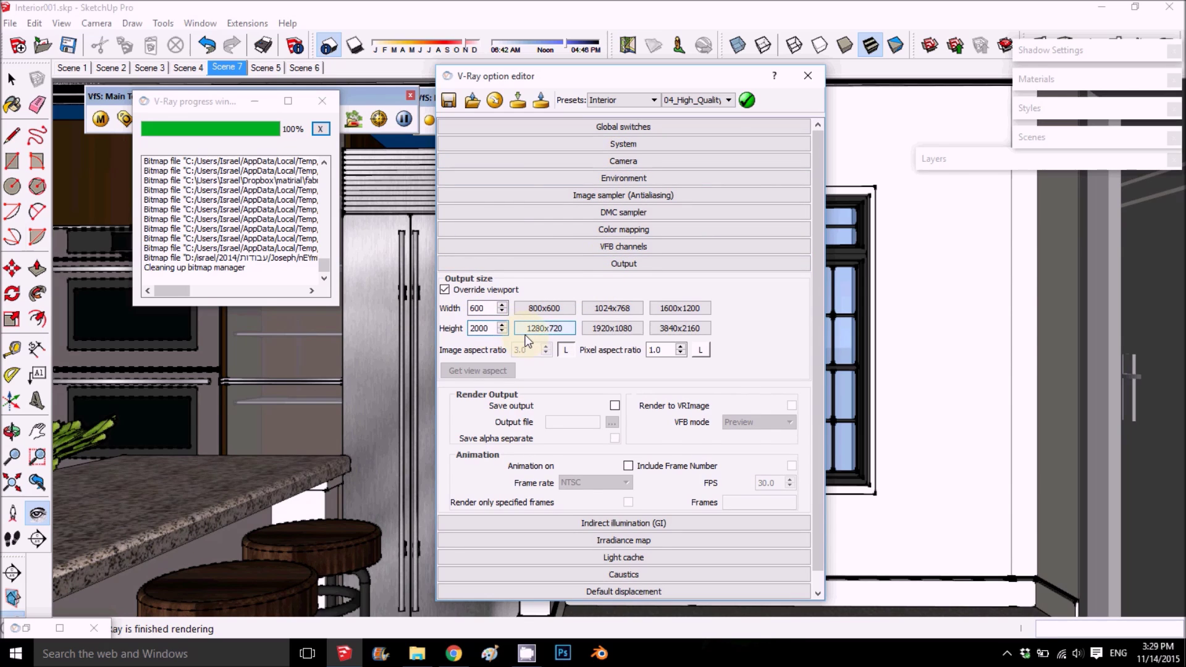
{"action": "left_click", "coordinate": [495, 308]}
{"action": "type", "text": "0"}
{"action": "left_click", "coordinate": [488, 327]}
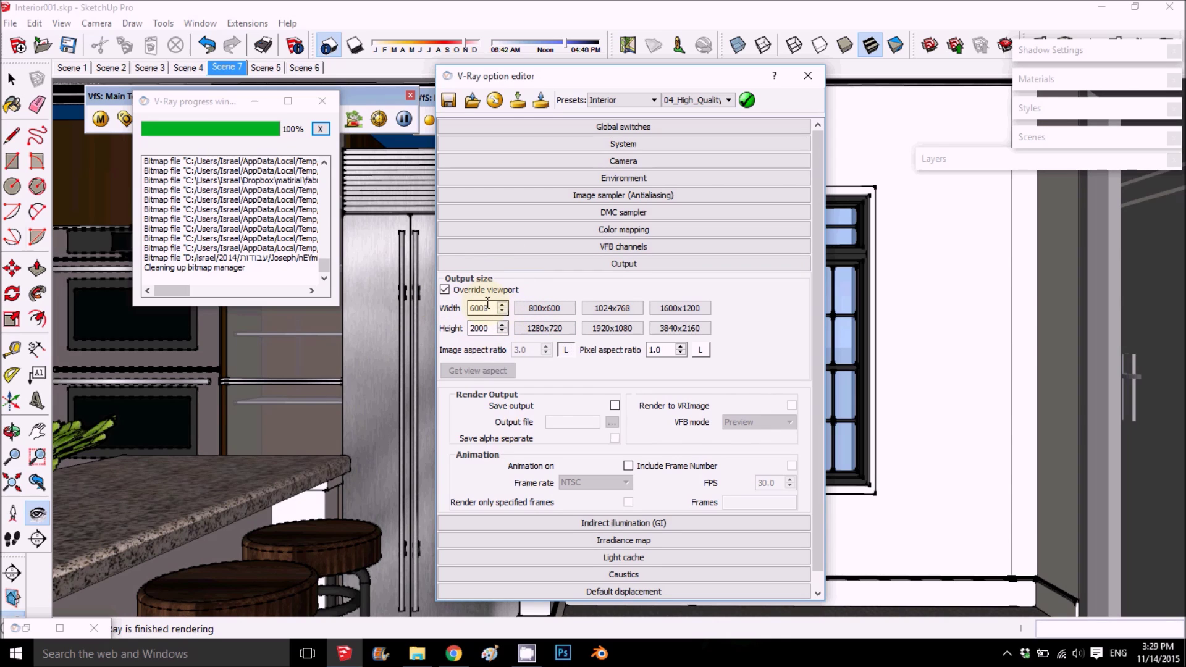
{"action": "left_click", "coordinate": [293, 96]}
{"action": "left_click", "coordinate": [236, 68]}
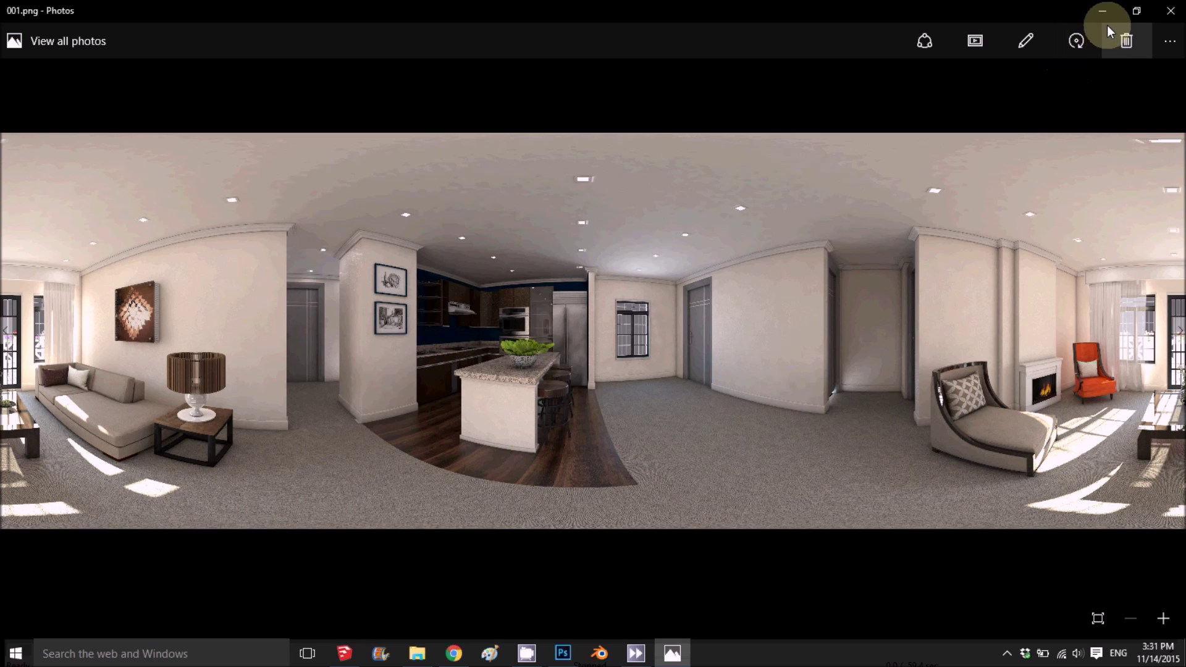
Switch to Photoshop and view the rendered panorama 001.png at 25% zoom.
{"action": "left_click", "coordinate": [563, 653]}
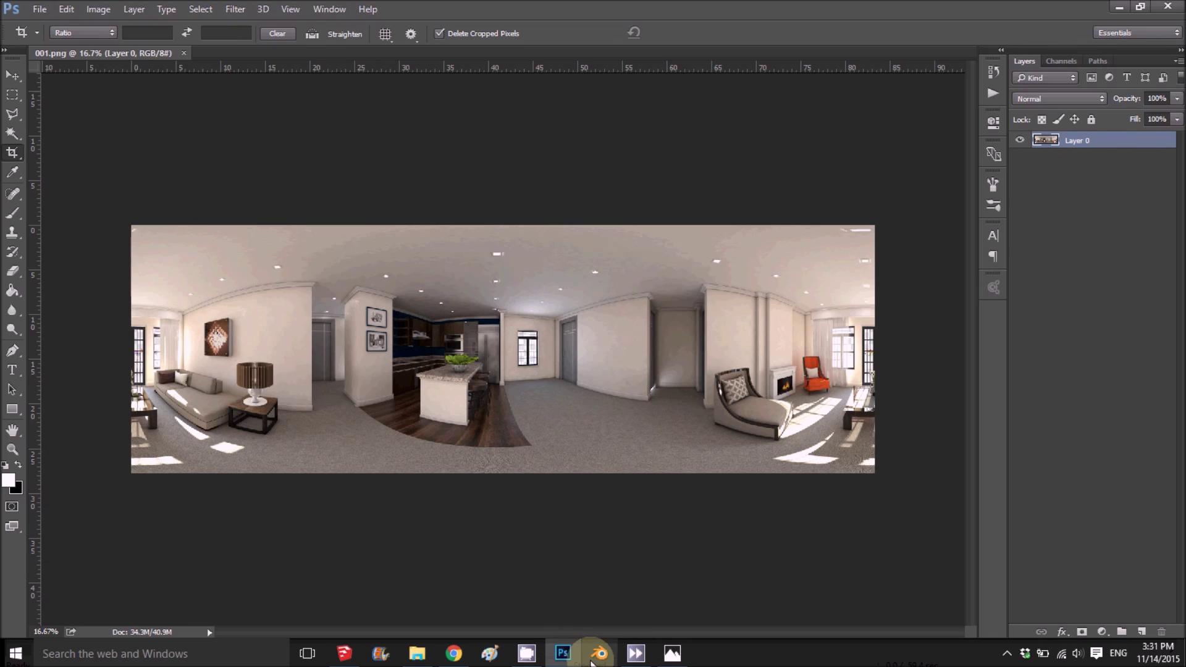
{"action": "key", "text": "ctrl+plus"}
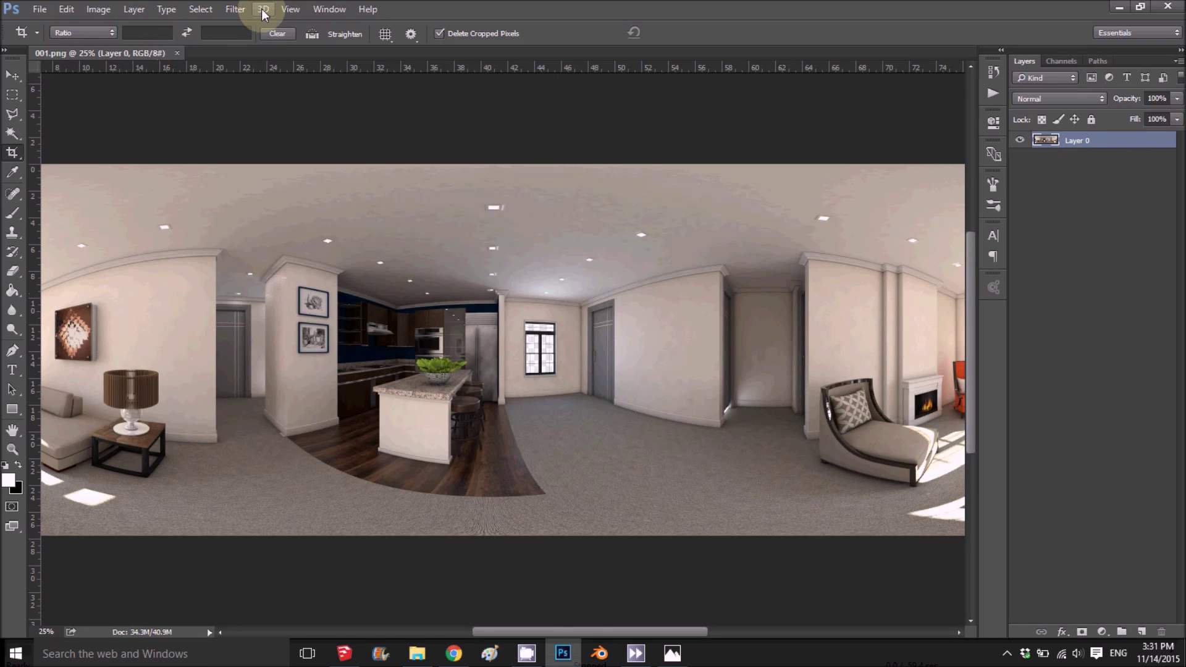
{"action": "left_click", "coordinate": [237, 9]}
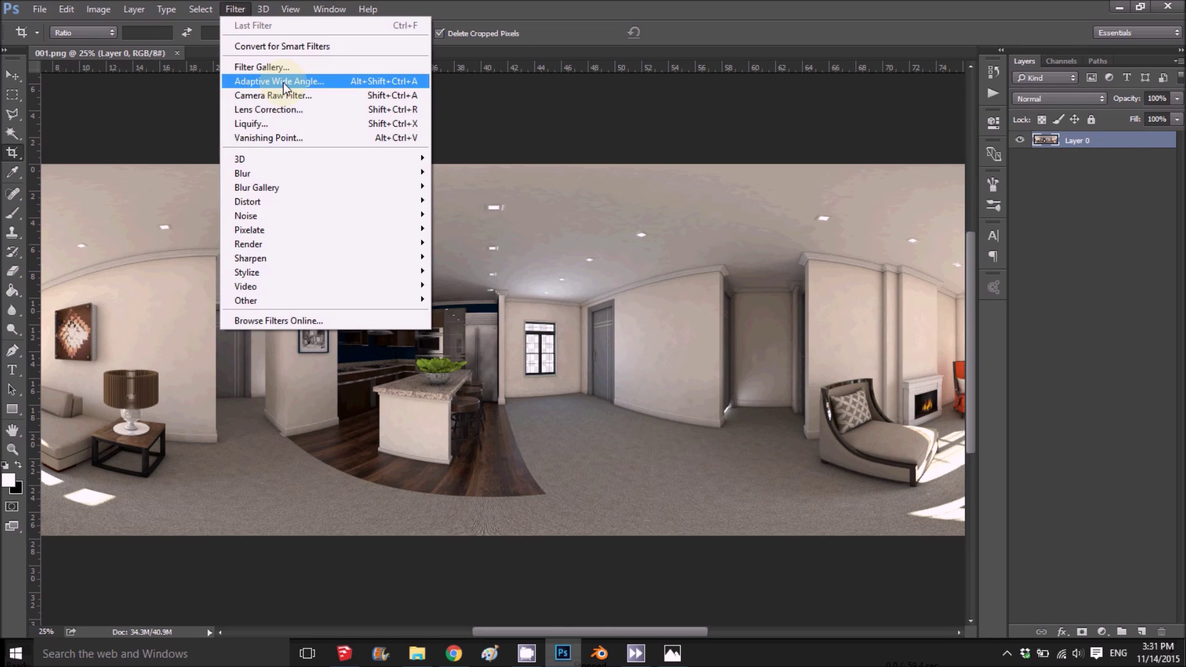
{"action": "left_click", "coordinate": [321, 98]}
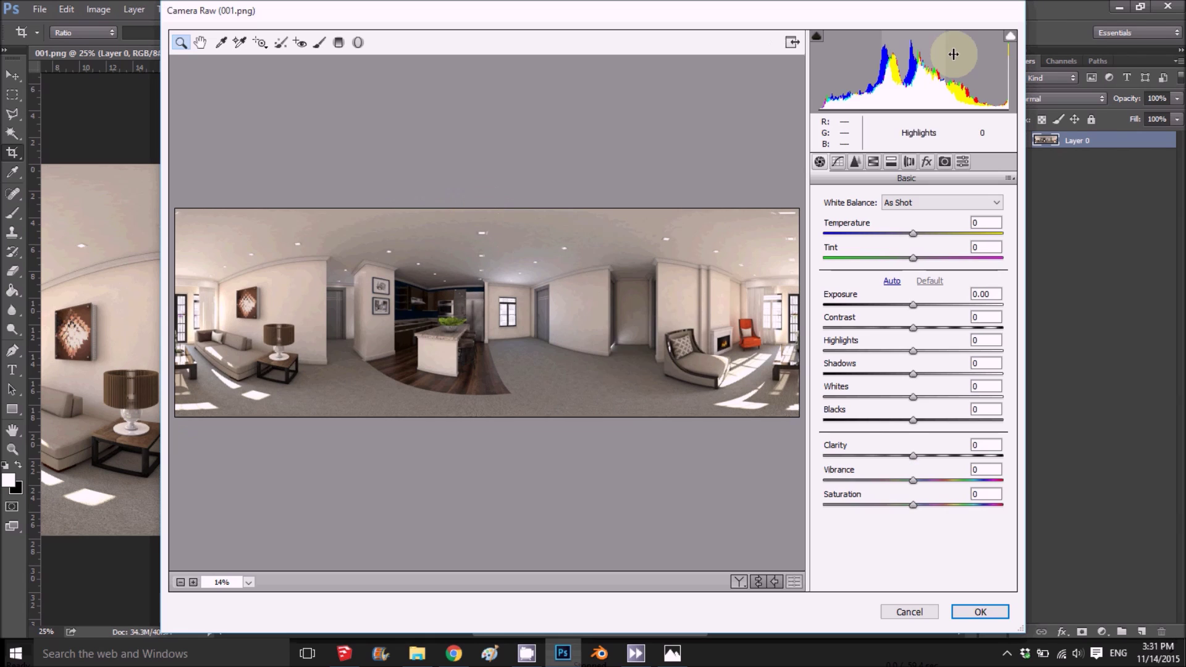
{"action": "left_click", "coordinate": [911, 611]}
Duplicate the panorama layer twice so that two copies sit above Layer 0.
{"action": "left_click_drag", "start_coordinate": [1078, 142], "coordinate": [1142, 631]}
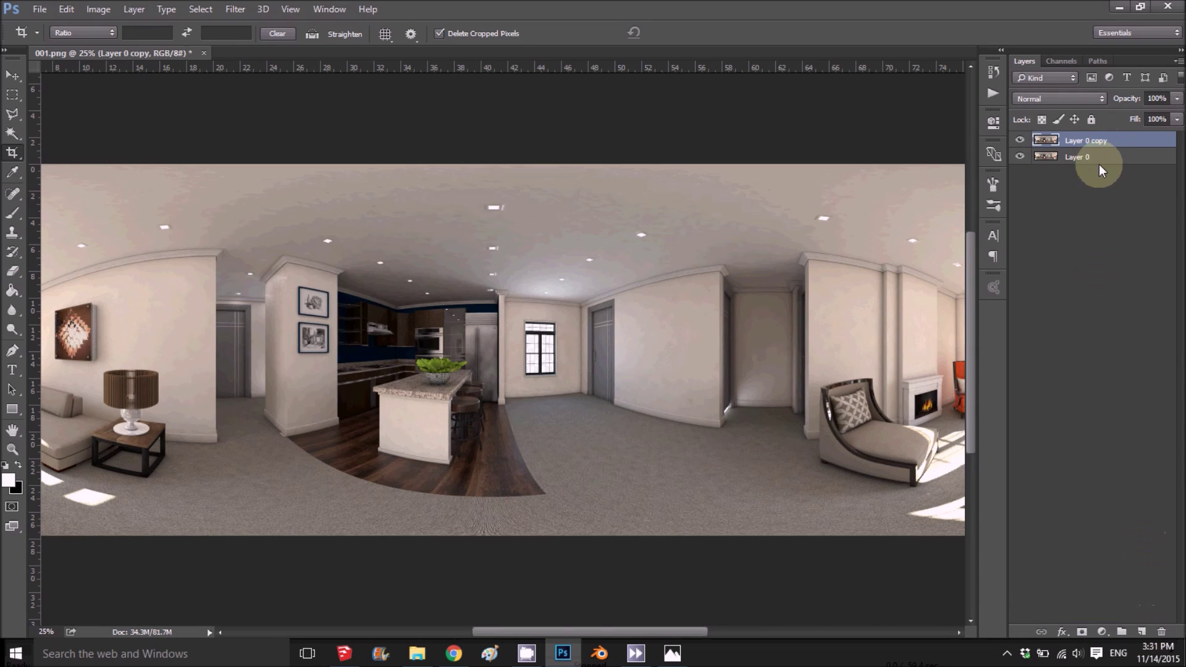
{"action": "left_click_drag", "start_coordinate": [1086, 139], "coordinate": [1139, 627]}
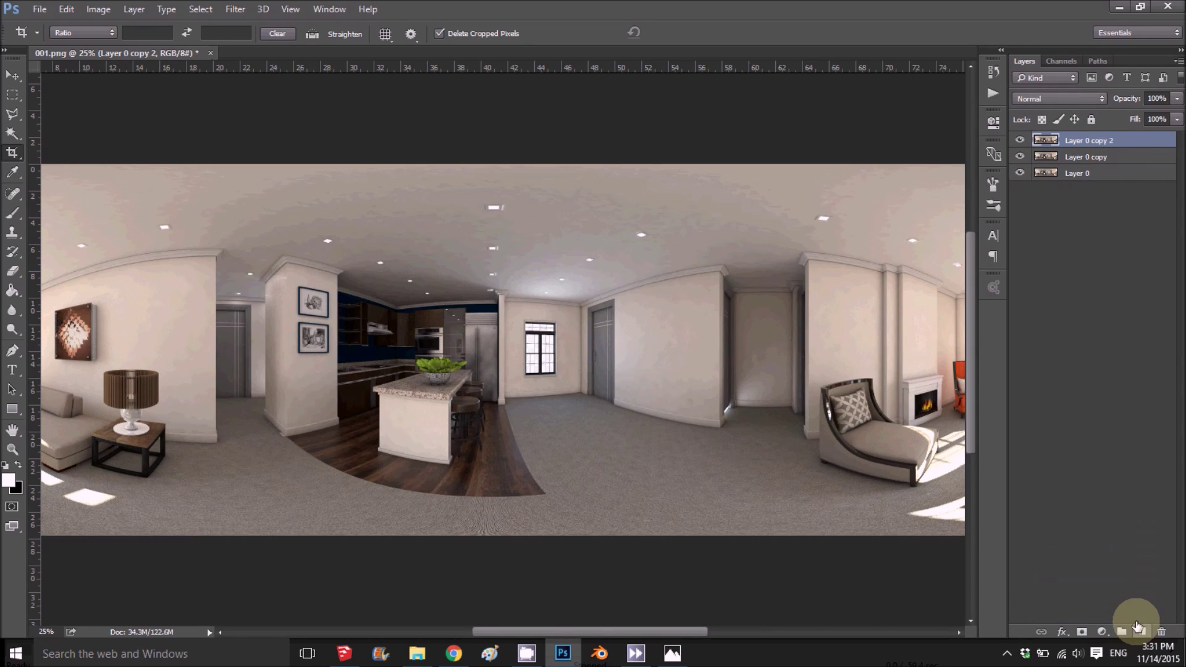
In the Camera Raw filter on Layer 0 copy 2, set temperature +7, exposure +0.50, contrast +20, highlights -18, shadows +22, whites -15 and blacks +10.
{"action": "left_click", "coordinate": [235, 10]}
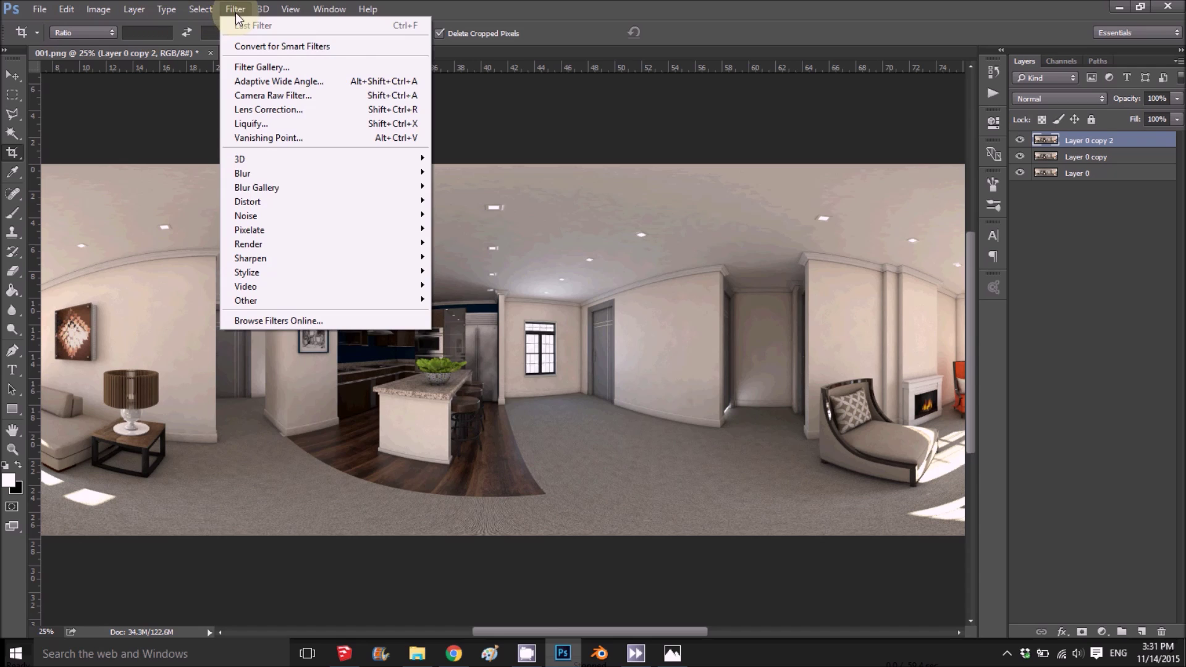
{"action": "left_click", "coordinate": [314, 97]}
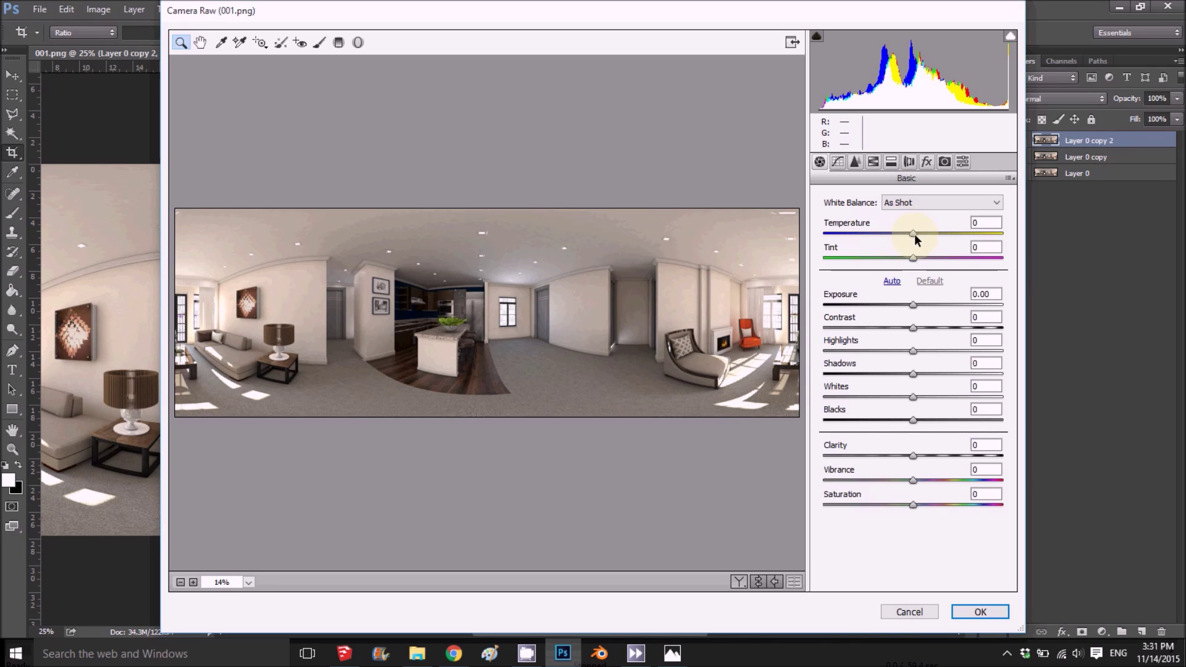
{"action": "left_click_drag", "start_coordinate": [915, 233], "coordinate": [921, 233]}
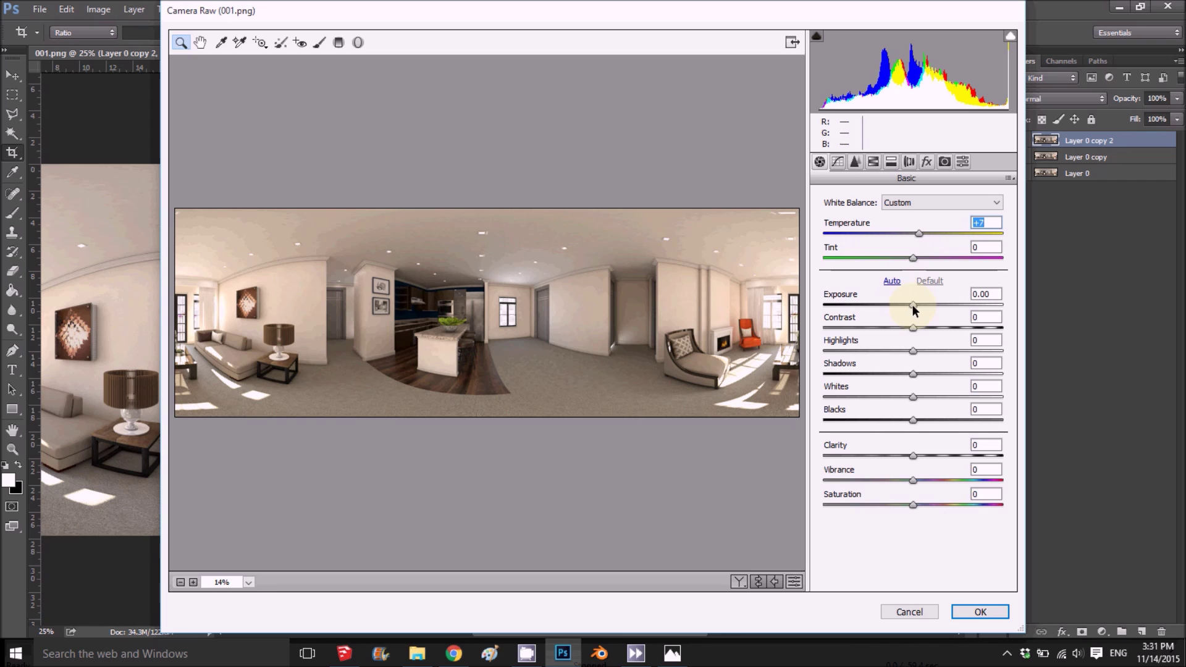
{"action": "left_click_drag", "start_coordinate": [913, 306], "coordinate": [933, 373]}
{"action": "left_click_drag", "start_coordinate": [913, 397], "coordinate": [921, 420]}
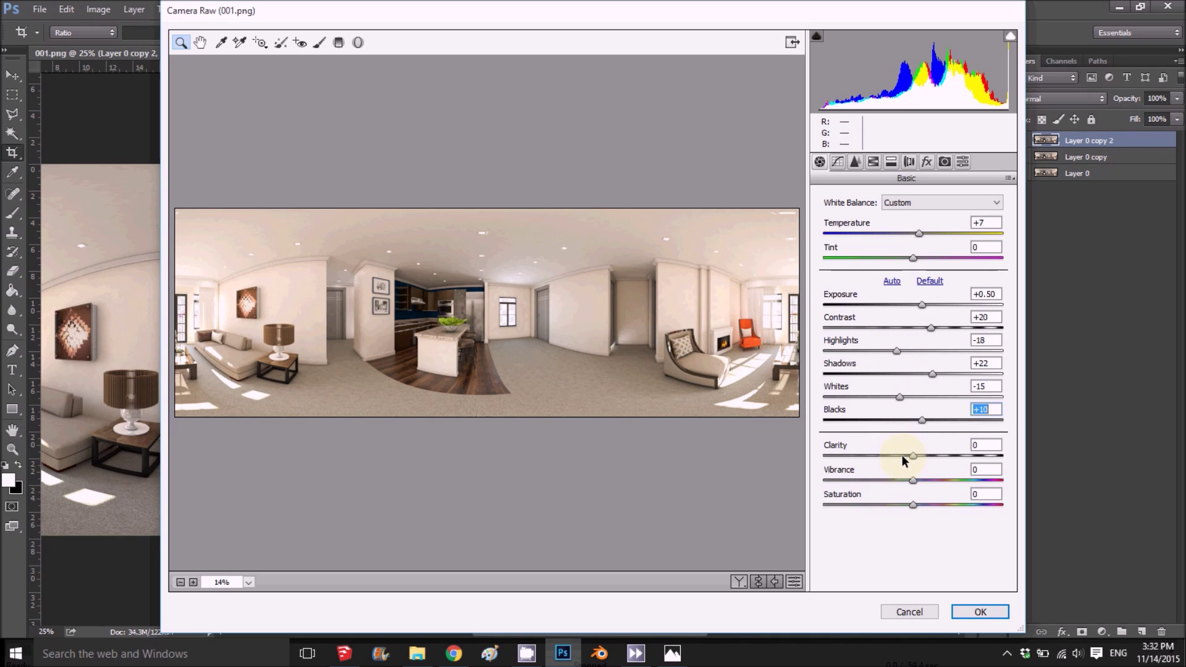
Set the Camera Raw clarity to +11, vibrance to +13 and saturation to +8.
{"action": "mouse_move", "coordinate": [914, 456]}
{"action": "left_mouse_down"}
{"action": "mouse_move", "coordinate": [932, 456]}
{"action": "mouse_move", "coordinate": [899, 457]}
{"action": "mouse_move", "coordinate": [939, 457]}
{"action": "mouse_move", "coordinate": [928, 457]}
{"action": "left_mouse_up"}
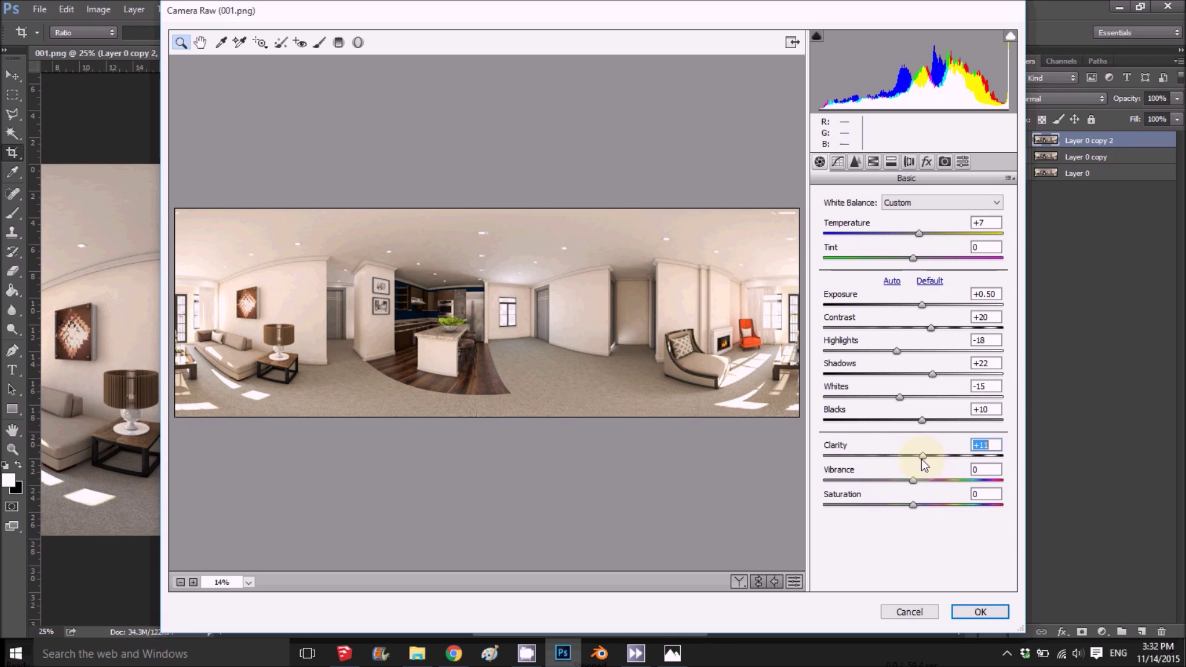
{"action": "left_click_drag", "start_coordinate": [913, 480], "coordinate": [922, 481]}
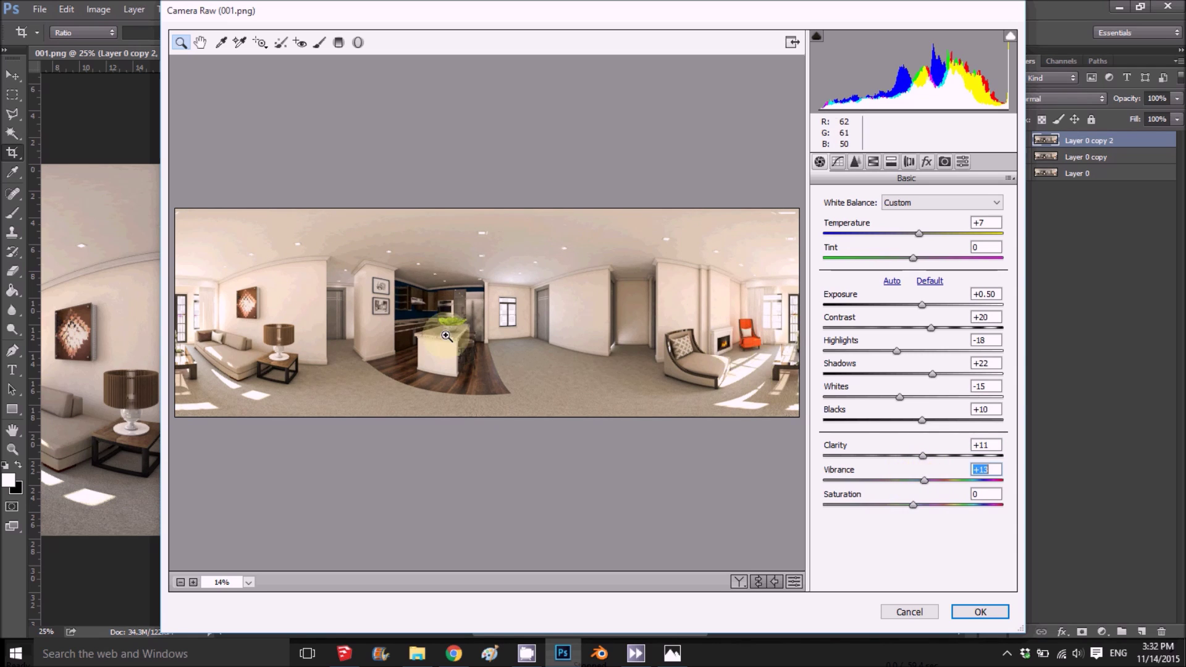
{"action": "left_click_drag", "start_coordinate": [913, 505], "coordinate": [921, 505]}
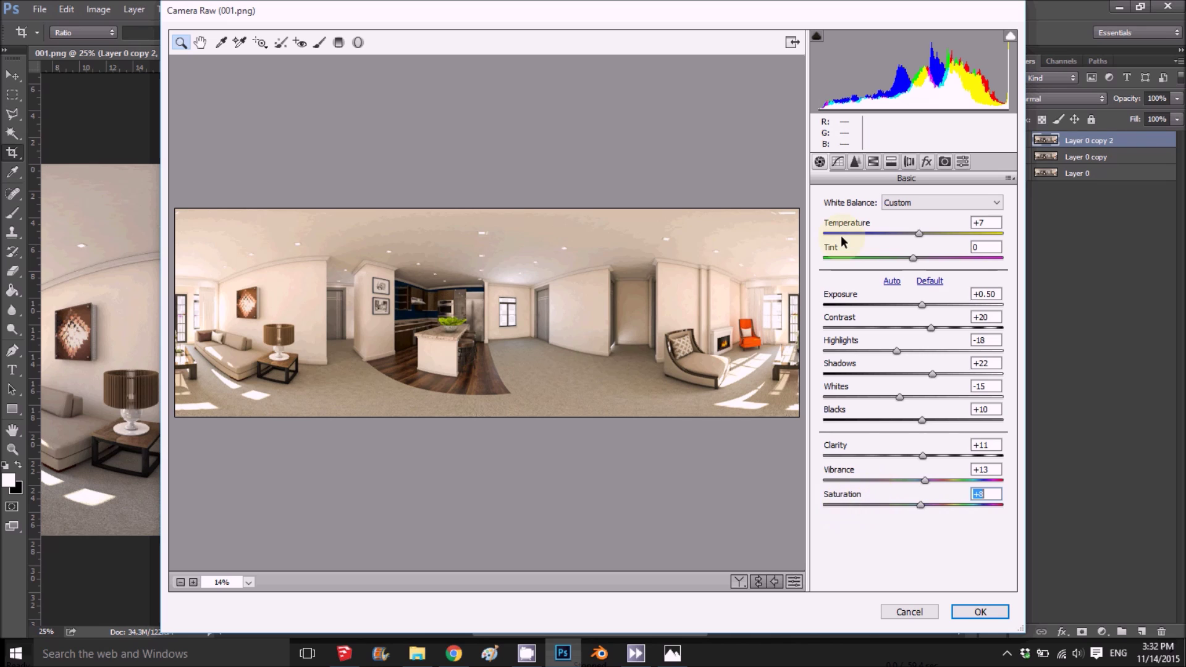
Add RGB tone curve points at input 169, output 173 and input 80, output 76, and apply the Camera Raw filter.
{"action": "left_click", "coordinate": [838, 162]}
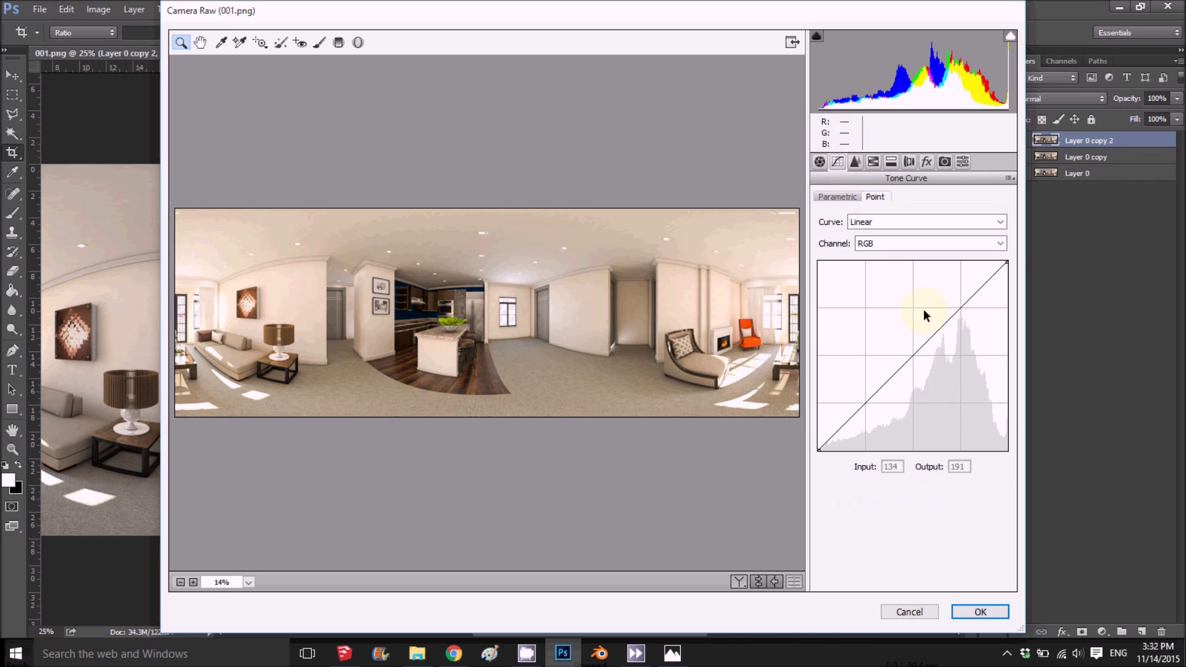
{"action": "left_click_drag", "start_coordinate": [943, 319], "coordinate": [943, 321]}
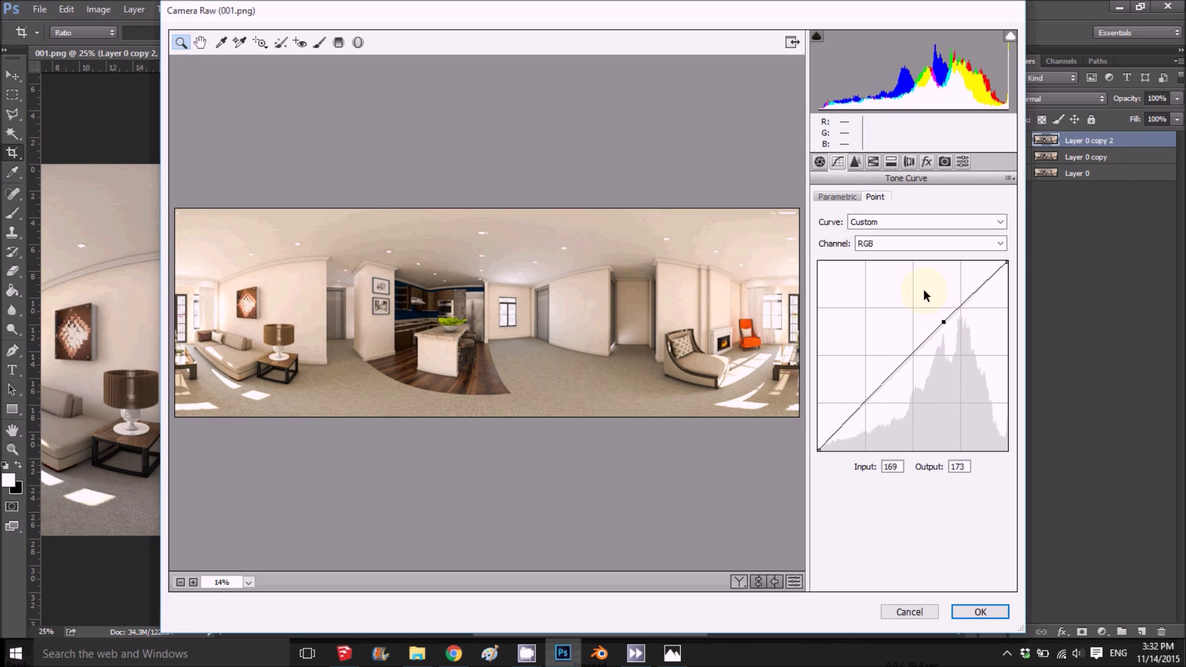
{"action": "left_click_drag", "start_coordinate": [875, 391], "coordinate": [877, 393]}
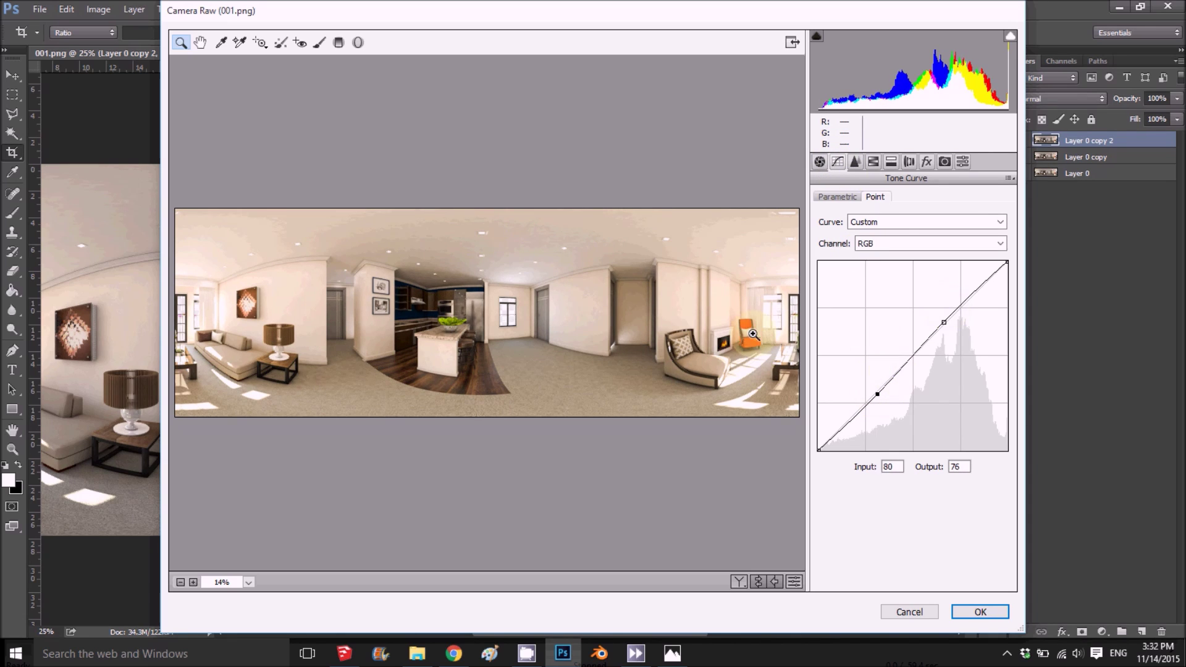
{"action": "left_click", "coordinate": [411, 340]}
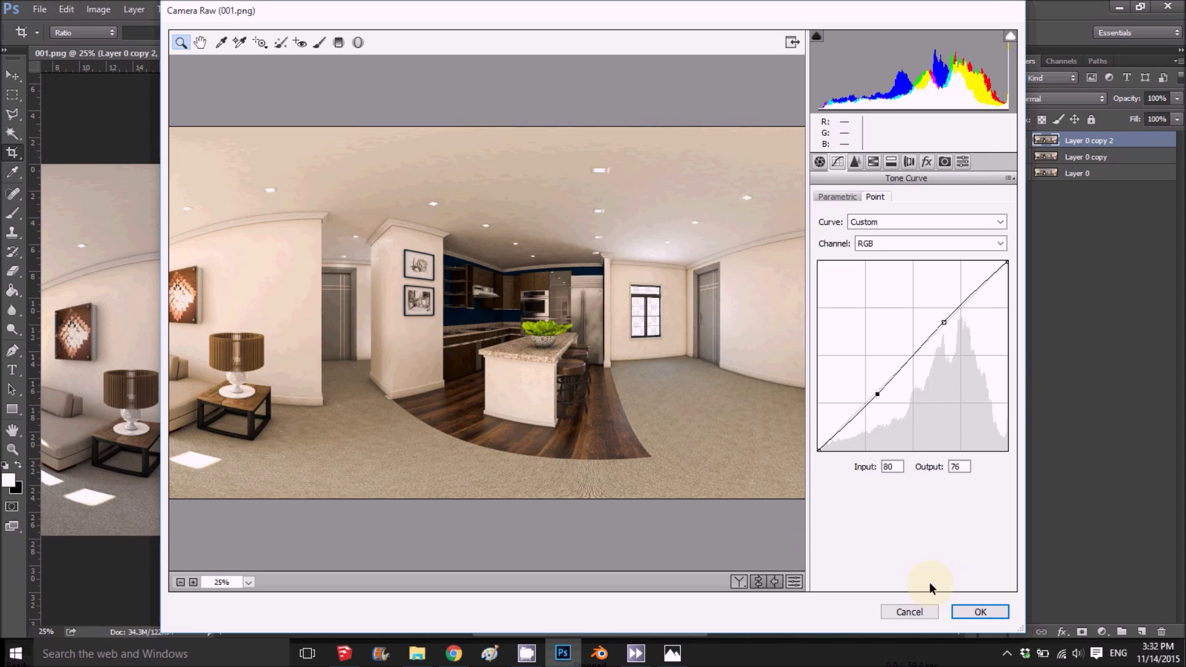
{"action": "left_click", "coordinate": [820, 161]}
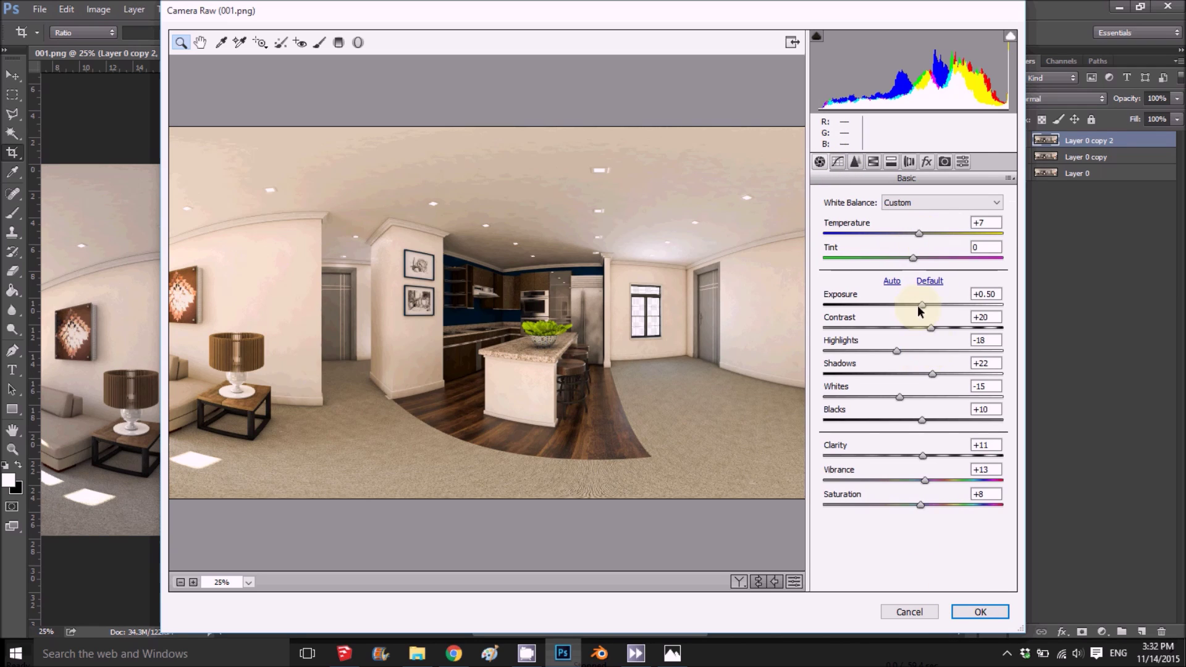
{"action": "left_click", "coordinate": [837, 161]}
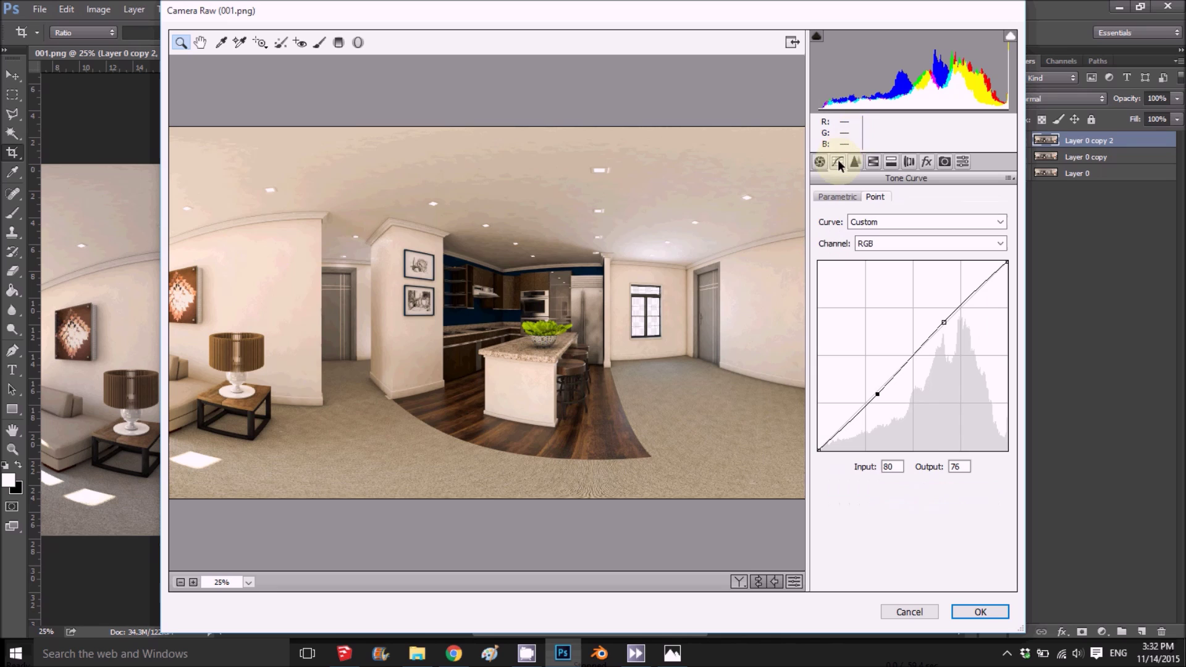
{"action": "left_click", "coordinate": [987, 613]}
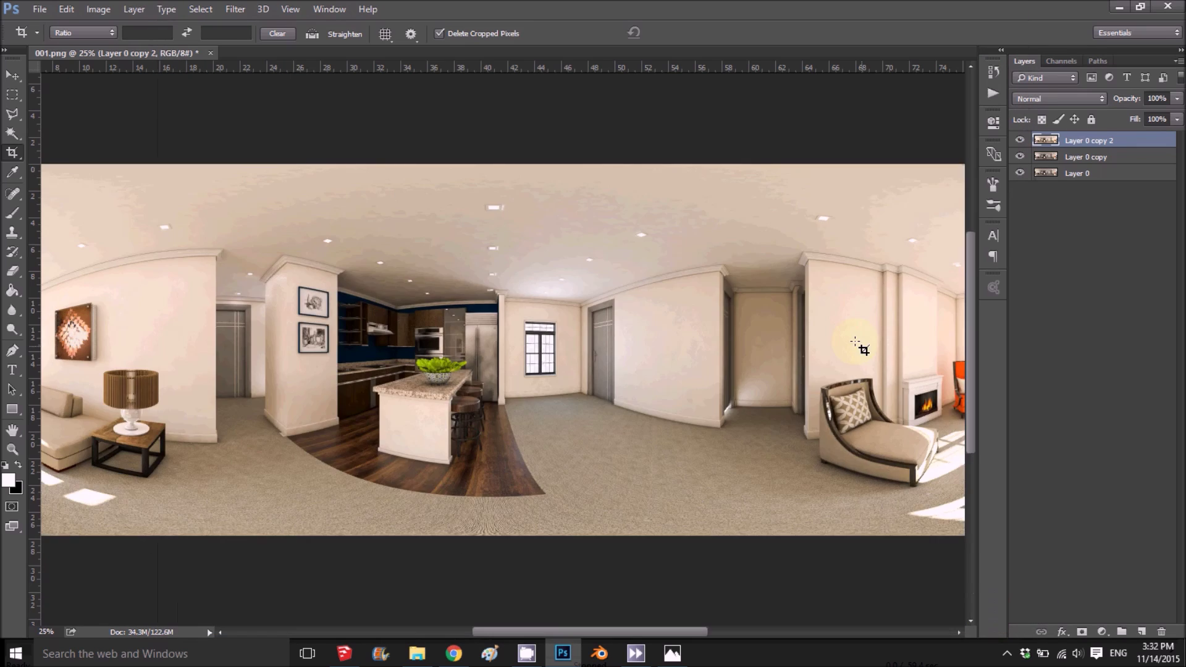
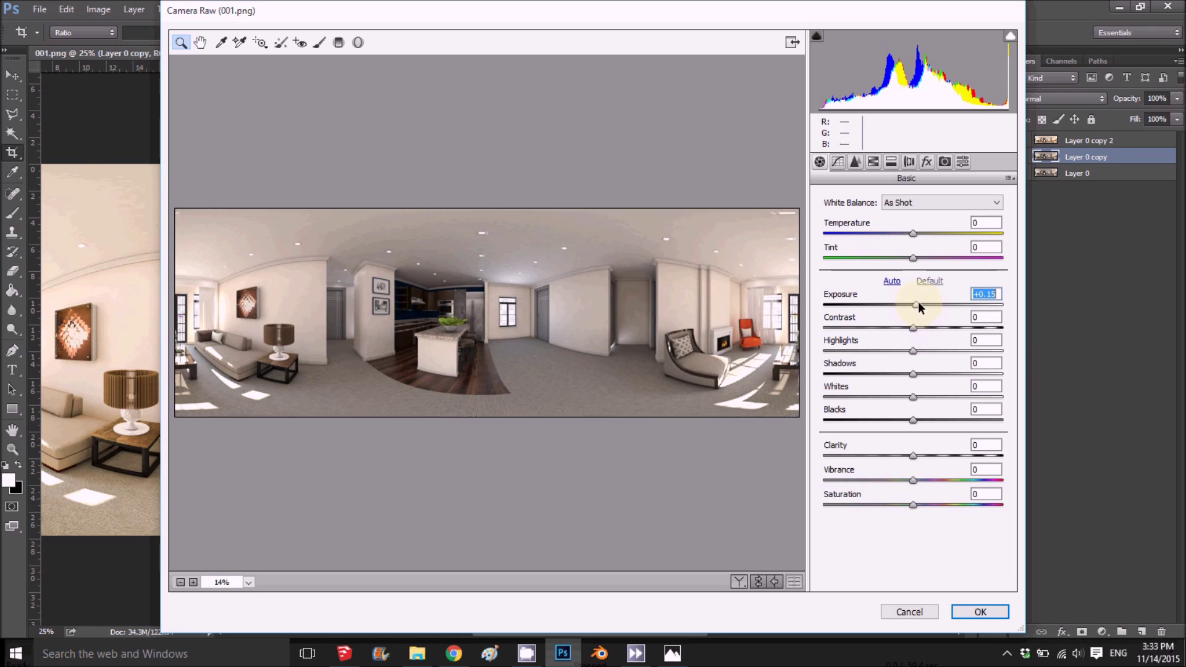
In the Camera Raw filter on Layer 0 copy, set exposure to +0.35, temperature to +5, contrast to +13 and clarity to -58.
{"action": "left_click_drag", "start_coordinate": [913, 233], "coordinate": [918, 233]}
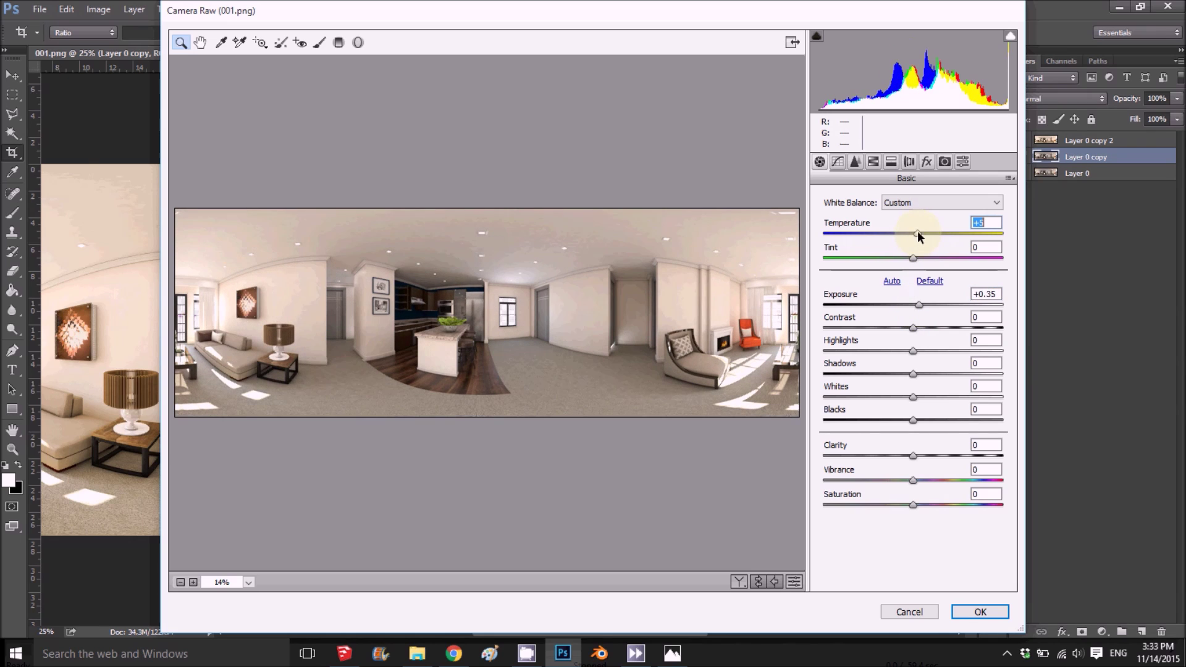
{"action": "left_click_drag", "start_coordinate": [914, 326], "coordinate": [924, 327]}
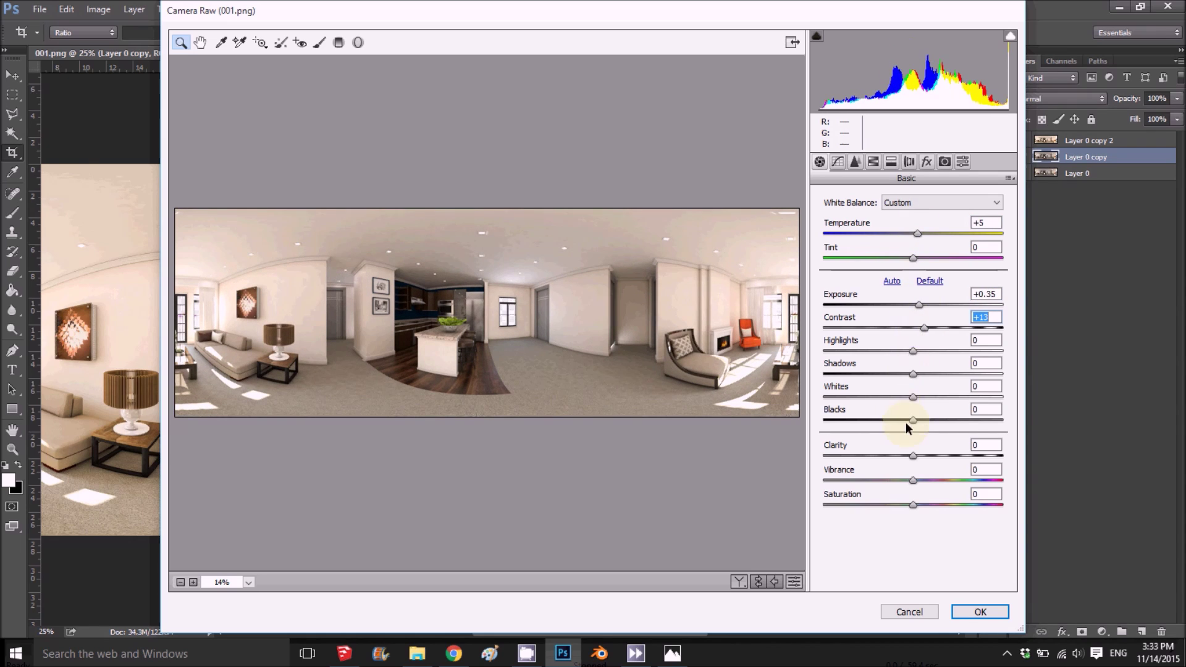
{"action": "left_click_drag", "start_coordinate": [910, 454], "coordinate": [862, 454]}
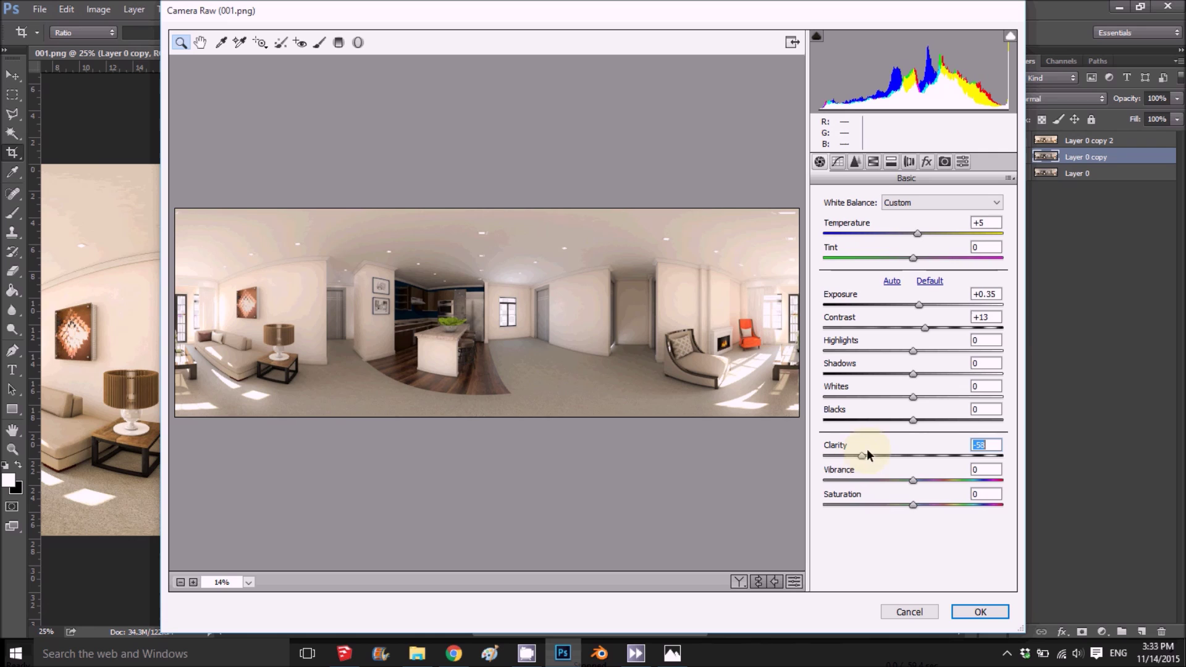
Set the noise reduction luminance to 40 and luminance detail to 70.
{"action": "left_click", "coordinate": [855, 162]}
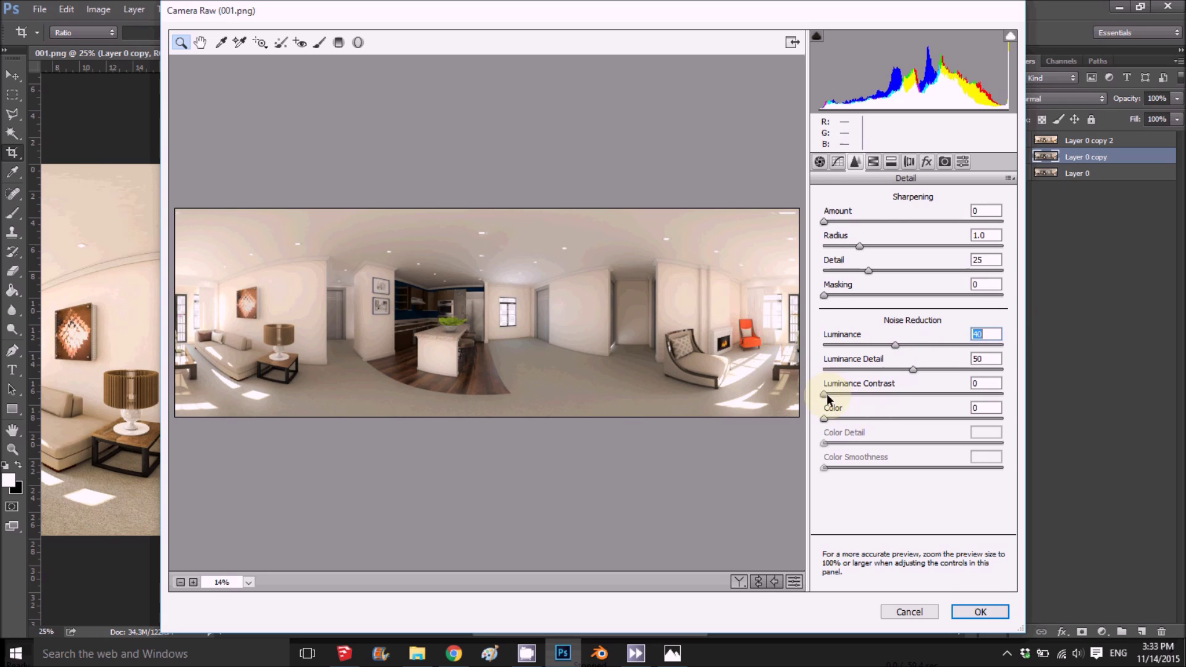
{"action": "left_click_drag", "start_coordinate": [913, 370], "coordinate": [931, 370]}
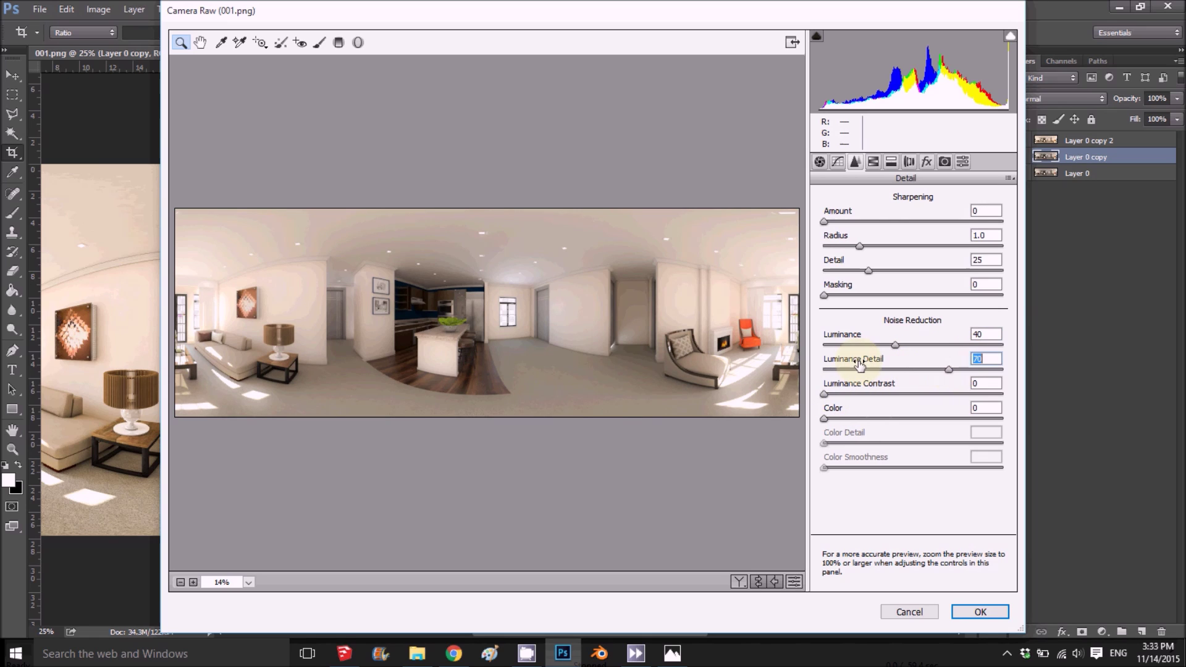
Compare the panorama's kitchen area before and after the adjustments at 33.3% zoom, and apply the Camera Raw filter.
{"action": "left_click", "coordinate": [454, 296]}
{"action": "left_click", "coordinate": [501, 296]}
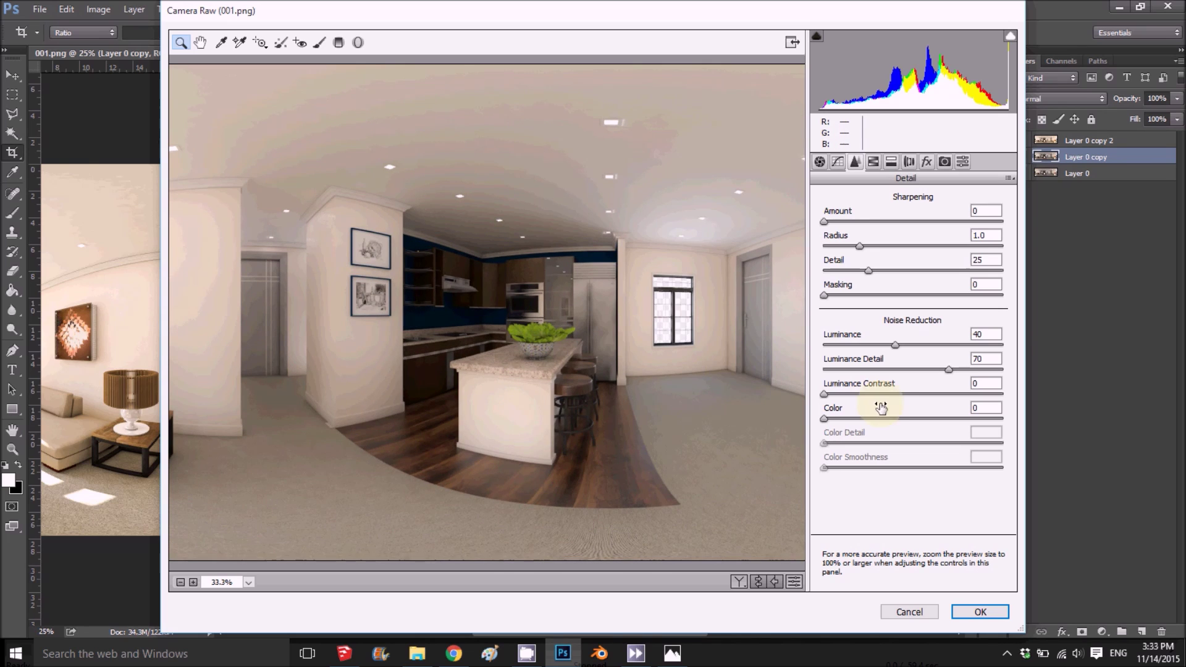
{"action": "left_click", "coordinate": [759, 581]}
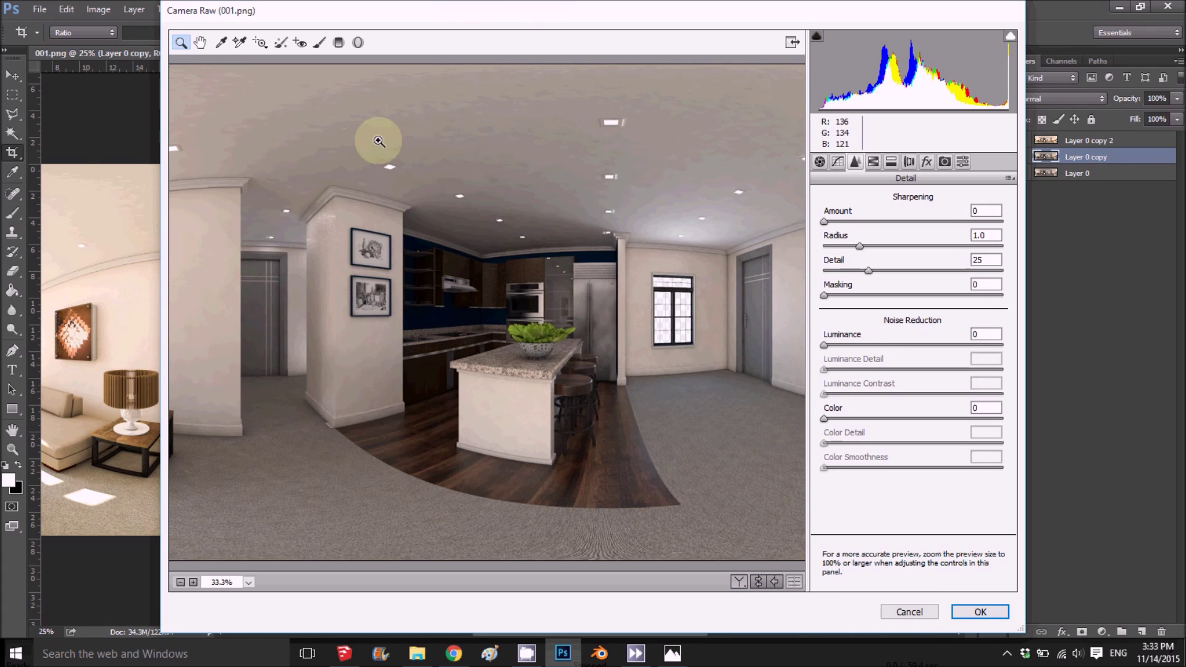
{"action": "left_click", "coordinate": [761, 587]}
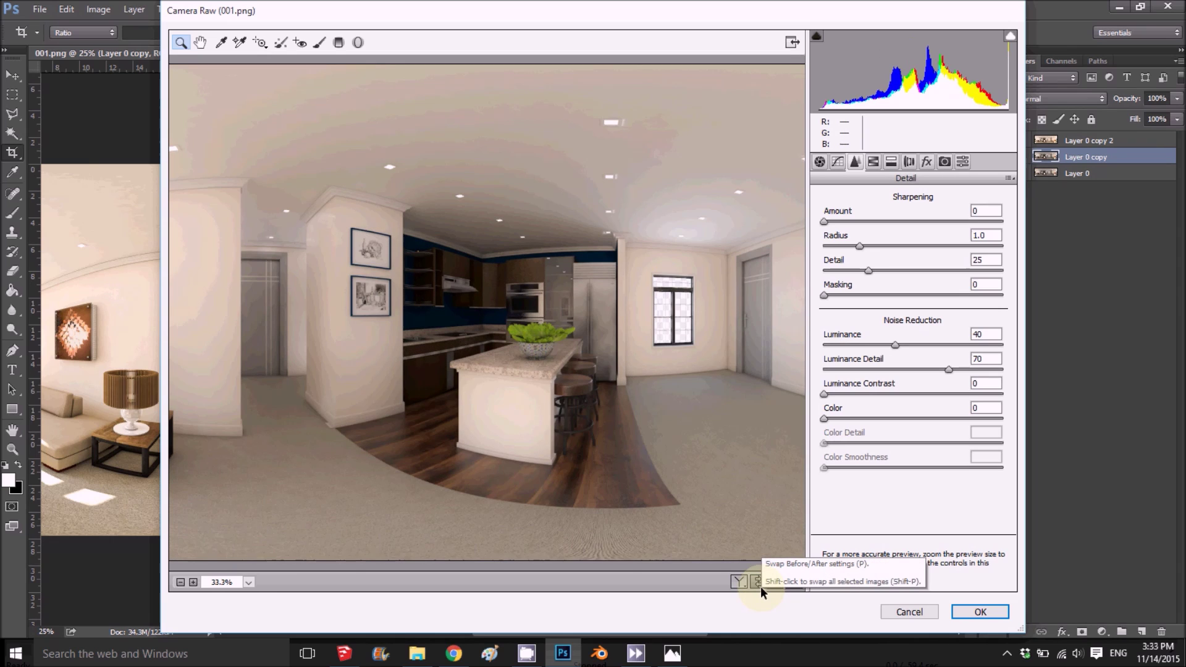
{"action": "left_click", "coordinate": [761, 586]}
{"action": "left_click", "coordinate": [761, 587]}
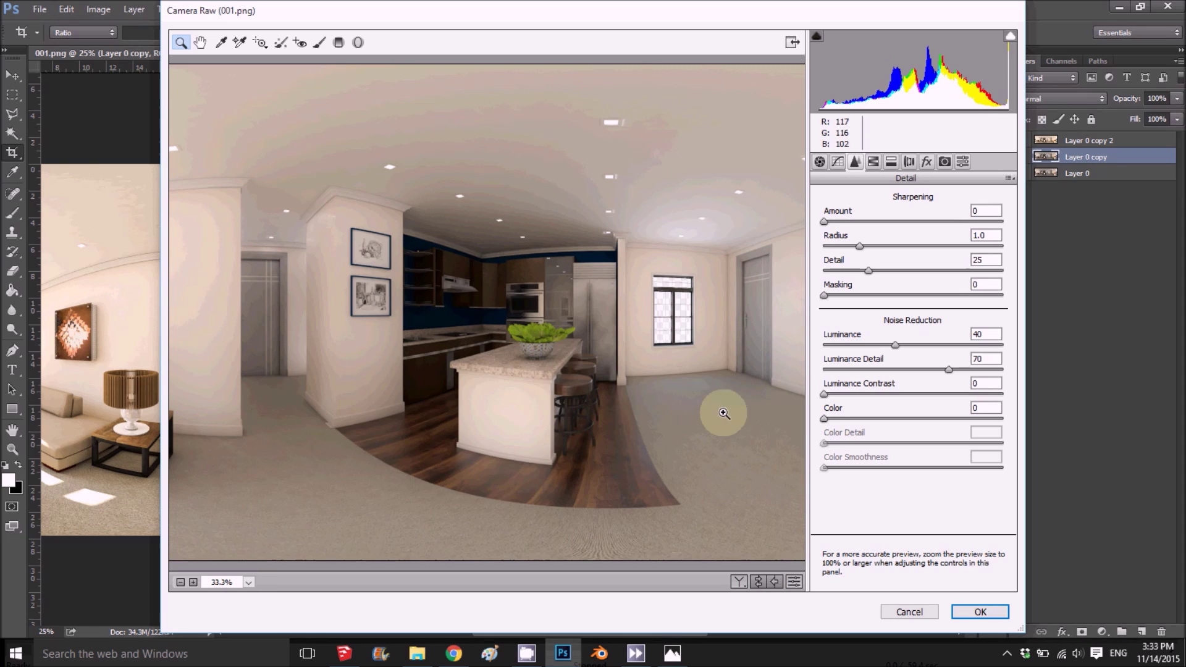
{"action": "left_click", "coordinate": [760, 581]}
{"action": "left_click", "coordinate": [760, 581]}
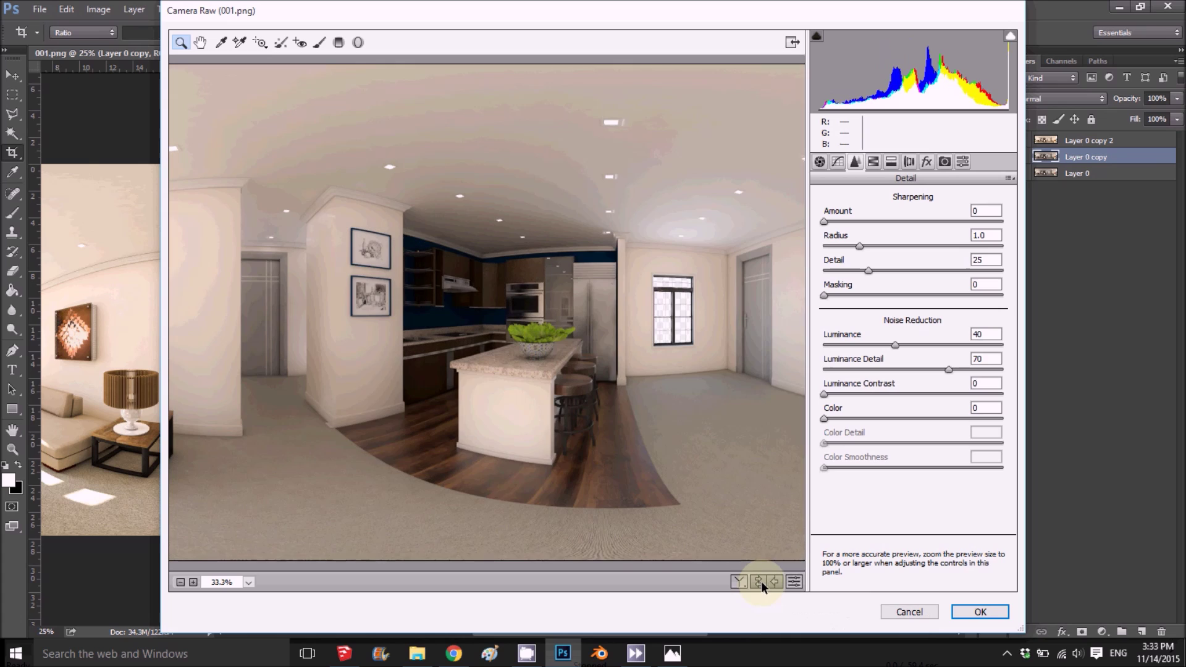
{"action": "left_click", "coordinate": [978, 613]}
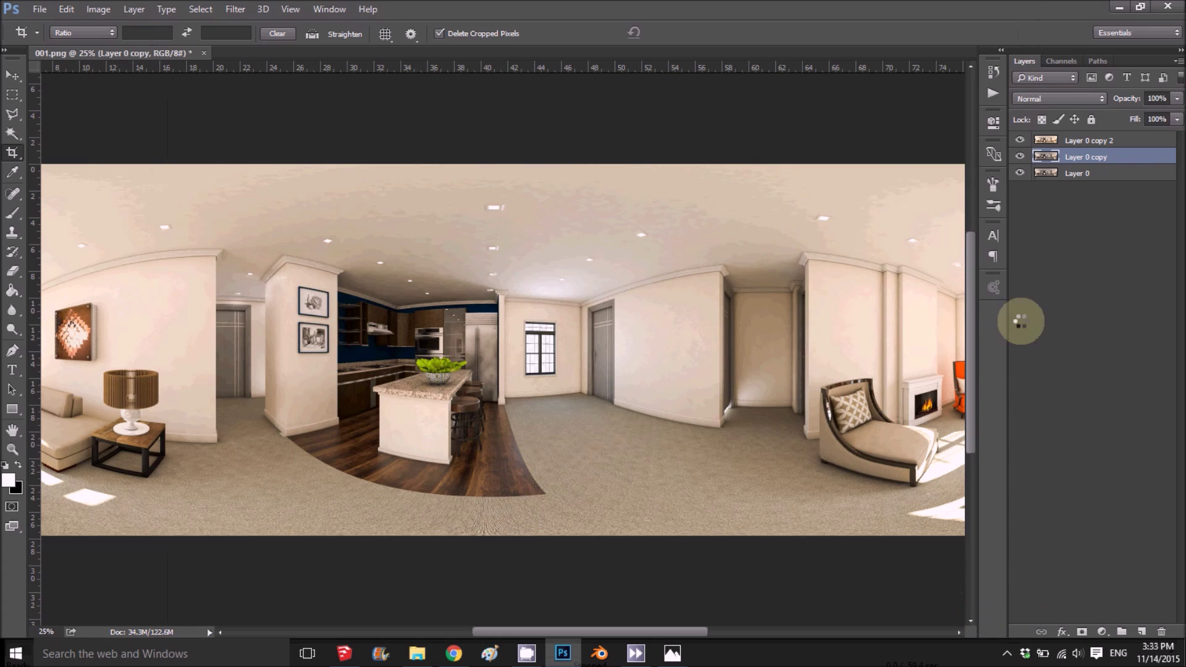
Move Layer 0 copy above Layer 0 copy 2 and set its blending mode to Darker Color.
{"action": "left_click_drag", "start_coordinate": [1059, 158], "coordinate": [1061, 135]}
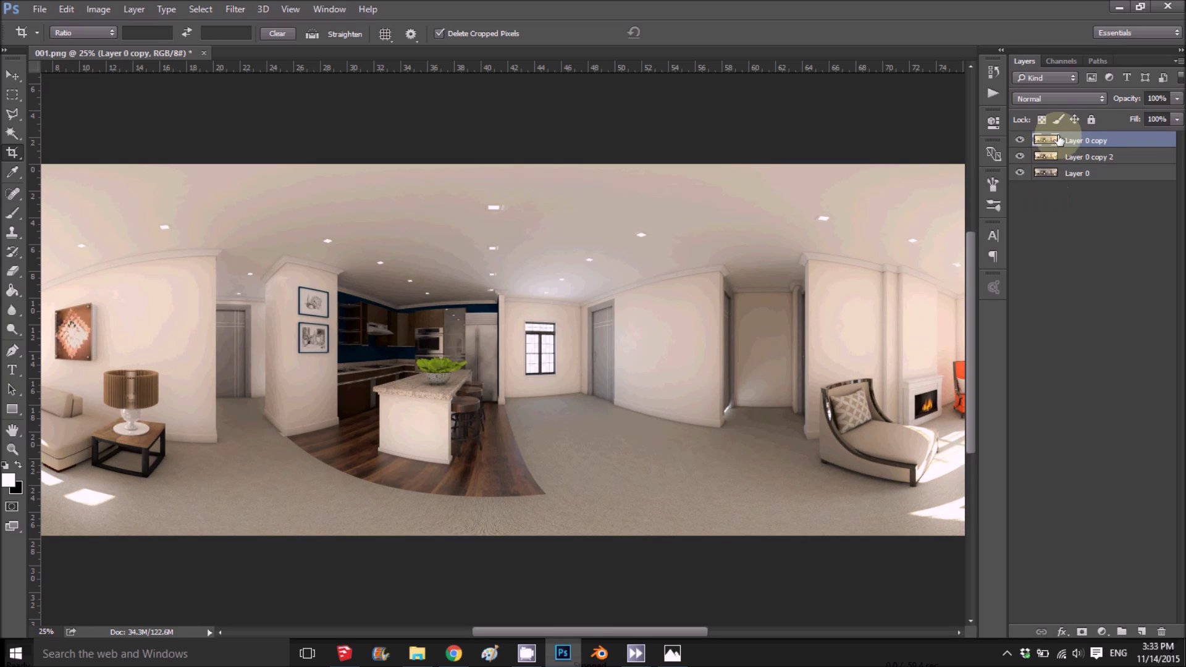
{"action": "left_click", "coordinate": [1051, 99]}
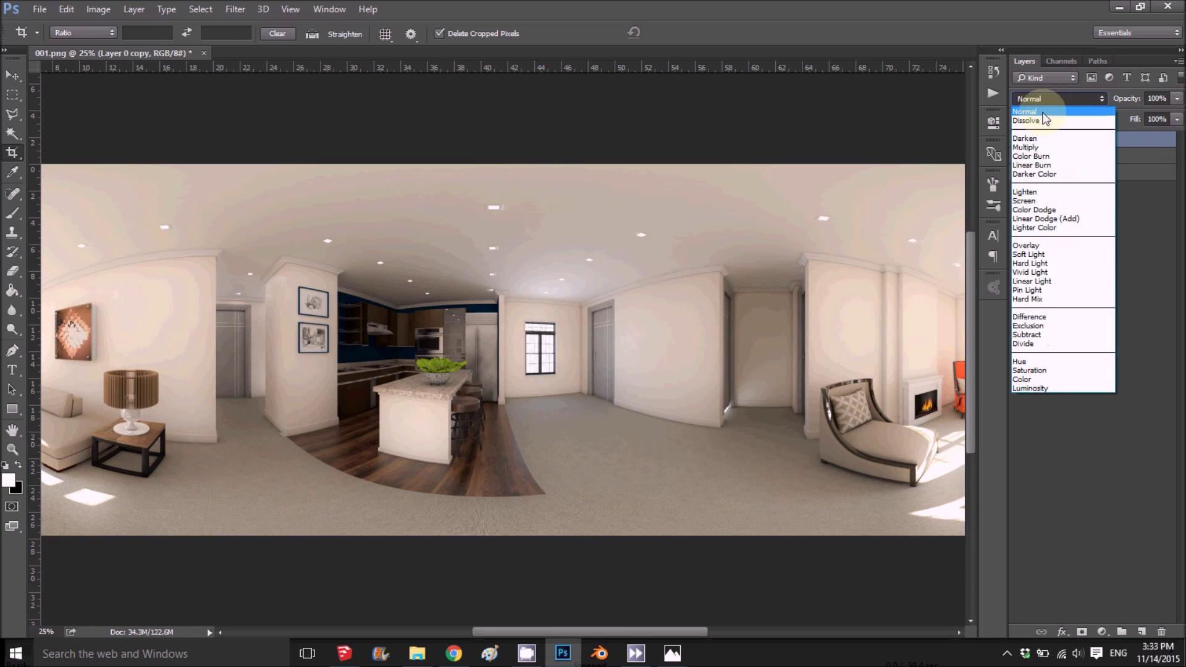
{"action": "left_click", "coordinate": [1042, 123]}
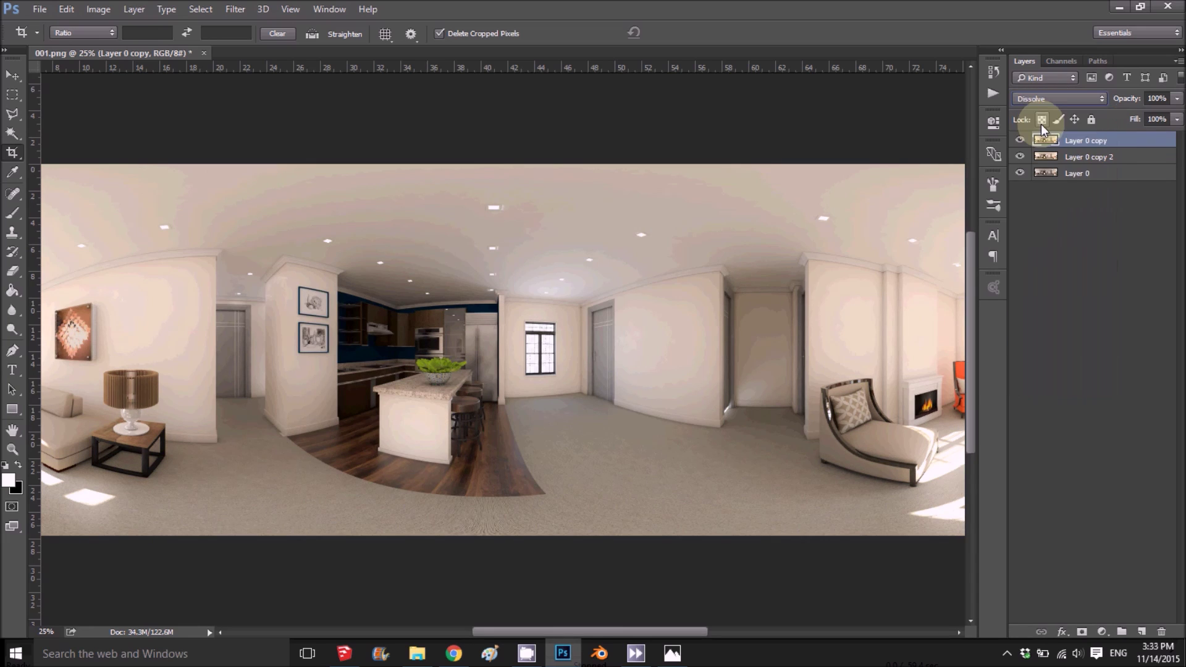
{"action": "key", "text": "Down"}
{"action": "key", "text": "Down"}
{"action": "key", "text": "Down"}
{"action": "key", "text": "Down"}
{"action": "key", "text": "Down"}
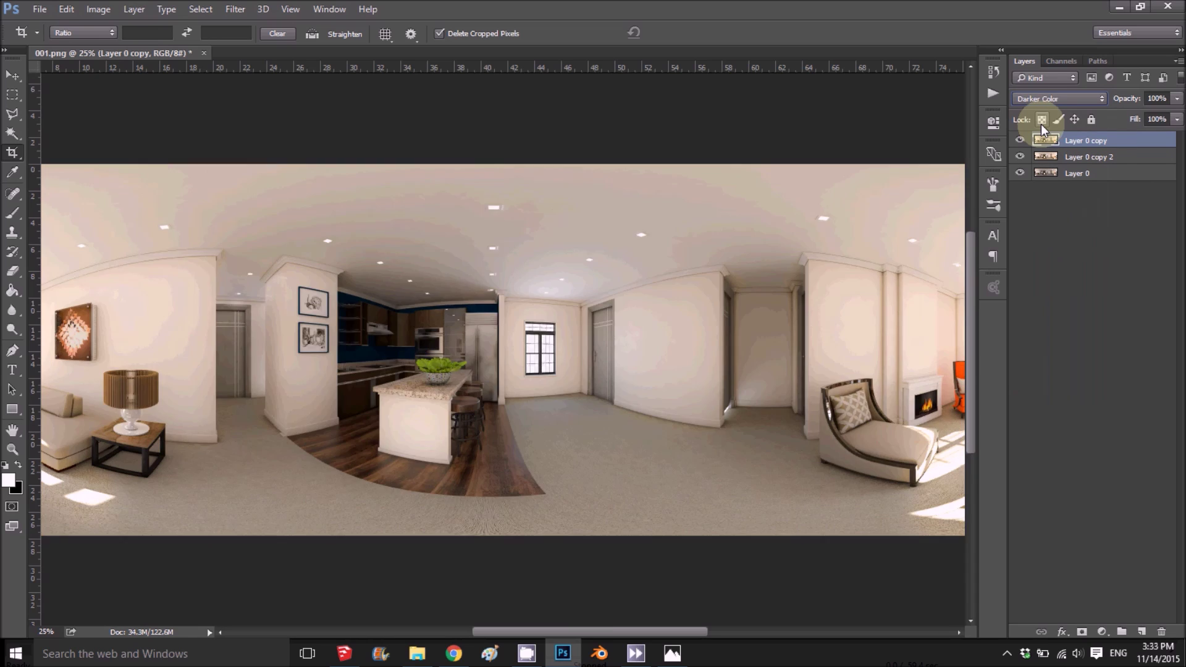
{"action": "key", "text": "Down"}
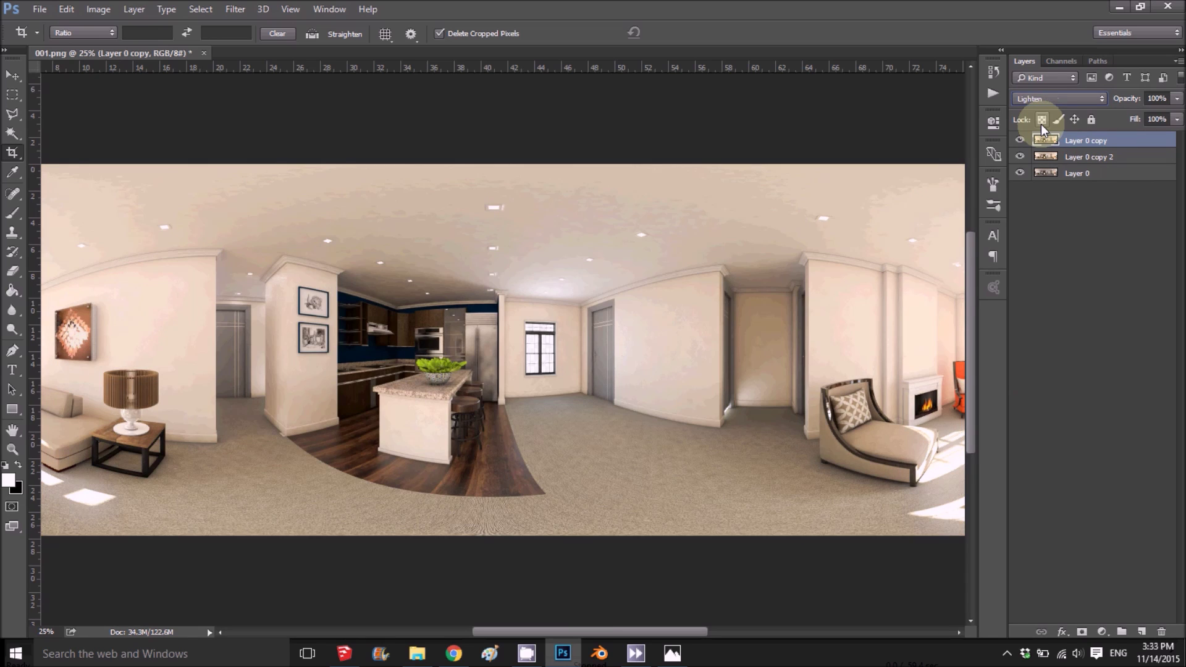
{"action": "key", "text": "Up"}
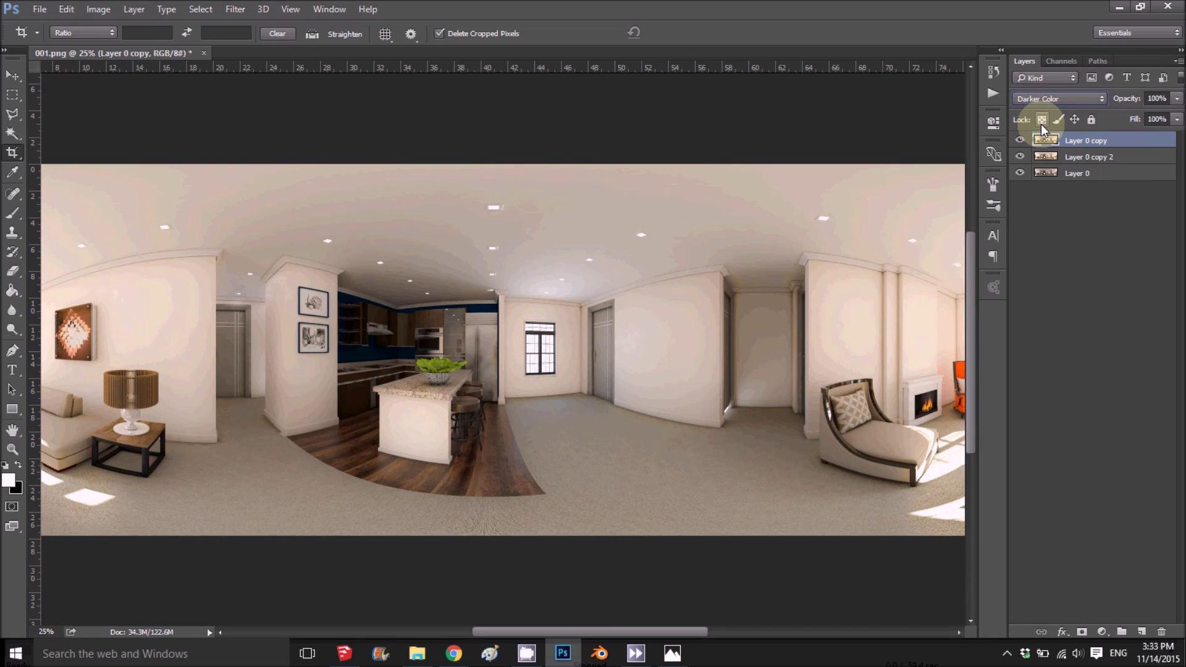
Try the Screen, Overlay and Color Dodge blending modes on Layer 0 copy, and return it to Darker Color.
{"action": "key", "text": "Down"}
{"action": "key", "text": "Down"}
{"action": "key", "text": "Down"}
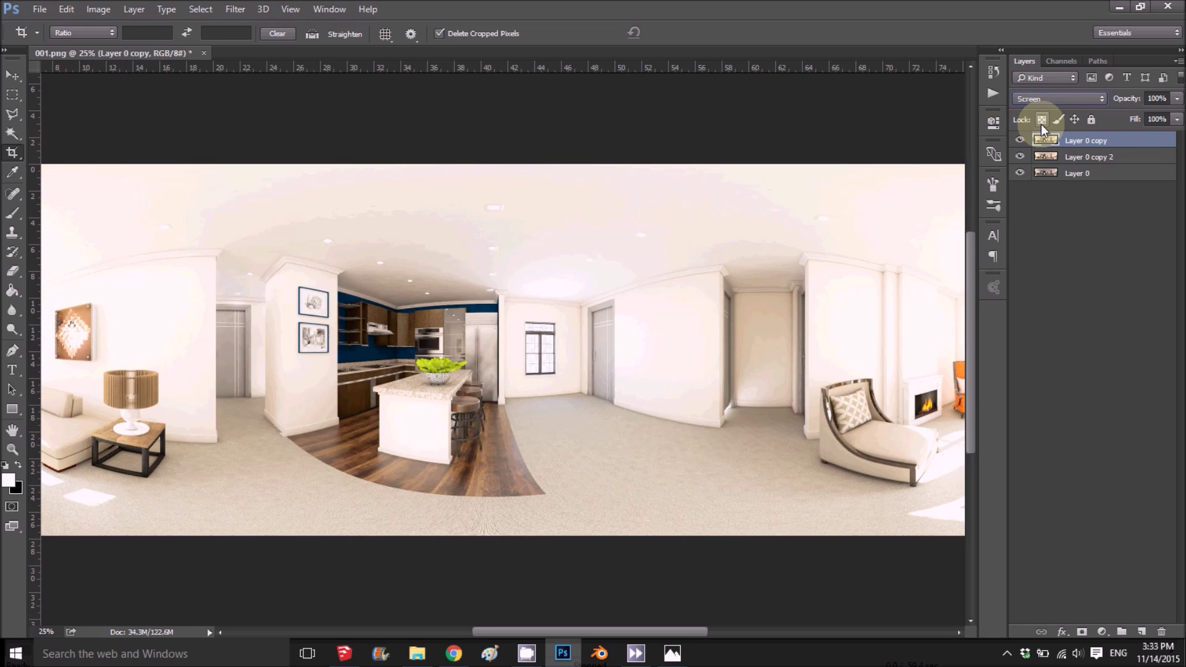
{"action": "key", "text": "Down"}
{"action": "key", "text": "Down"}
{"action": "key", "text": "Down"}
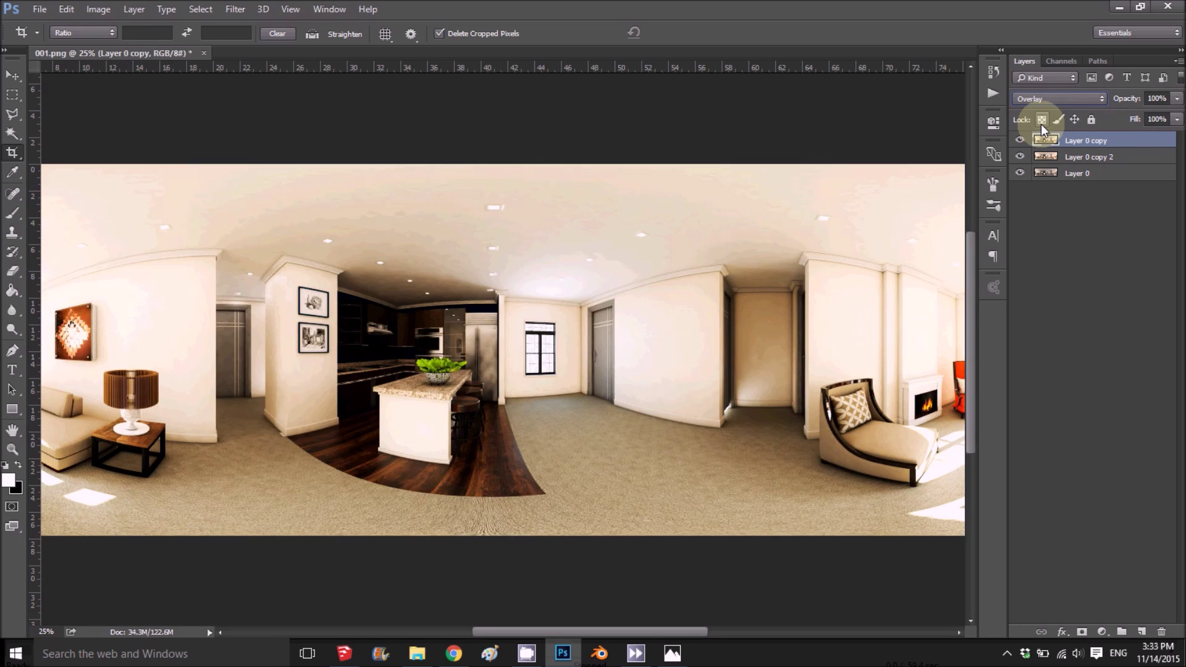
{"action": "key", "text": "Up"}
{"action": "key", "text": "Up"}
{"action": "key", "text": "Up"}
{"action": "key", "text": "Up"}
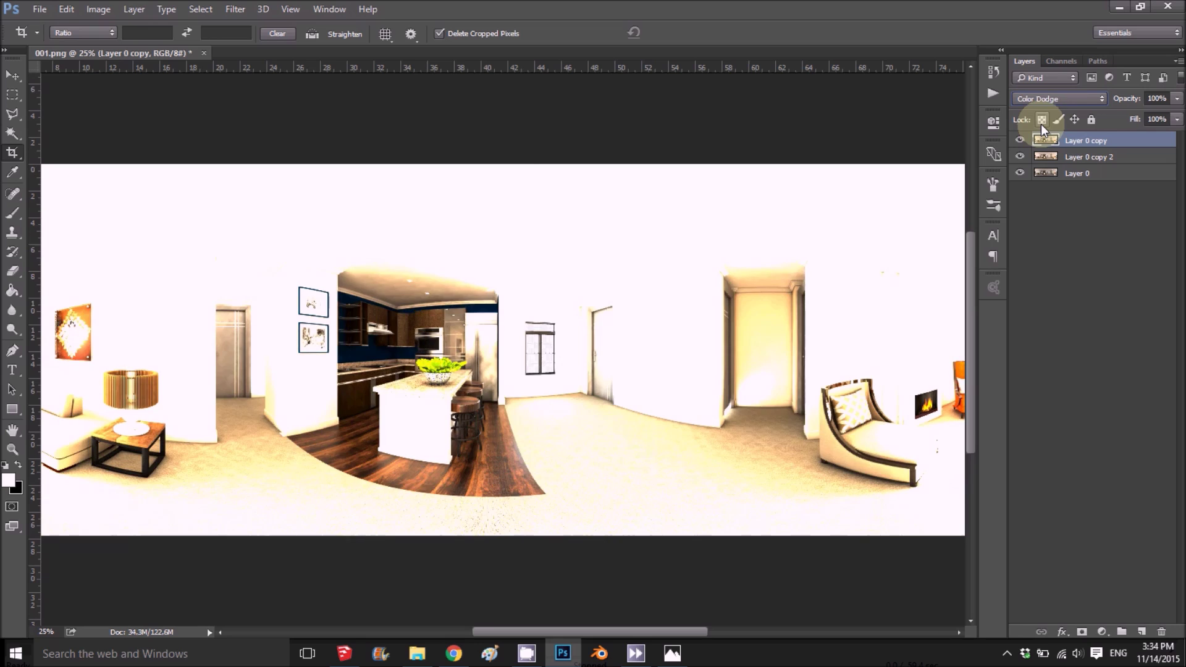
{"action": "key", "text": "Up"}
{"action": "key", "text": "Up"}
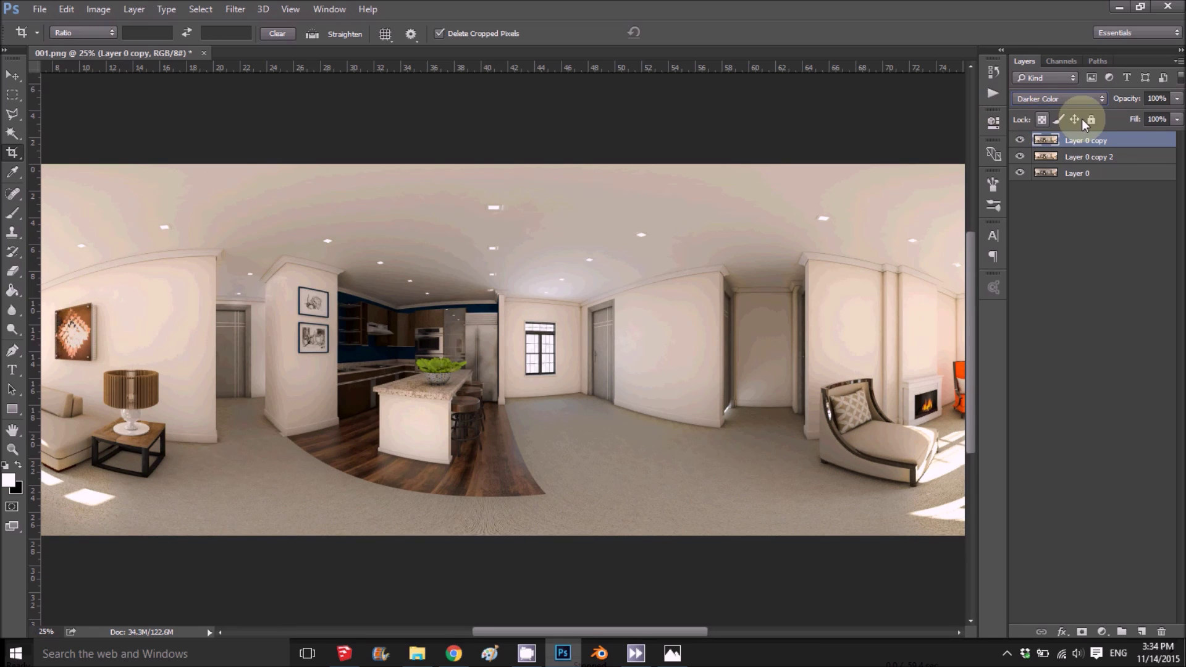
Compare the panorama with Layer 0 copy hidden and shown, leaving the layer visible.
{"action": "left_click", "coordinate": [1020, 140]}
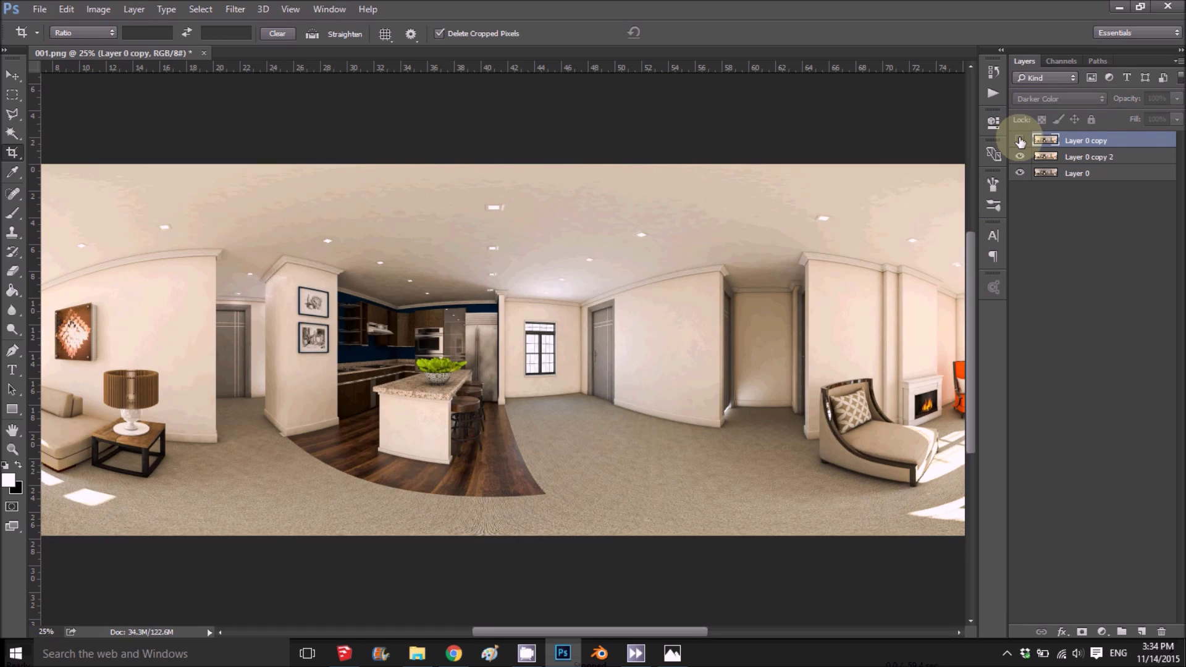
{"action": "left_click", "coordinate": [1020, 141]}
{"action": "left_click", "coordinate": [1020, 141]}
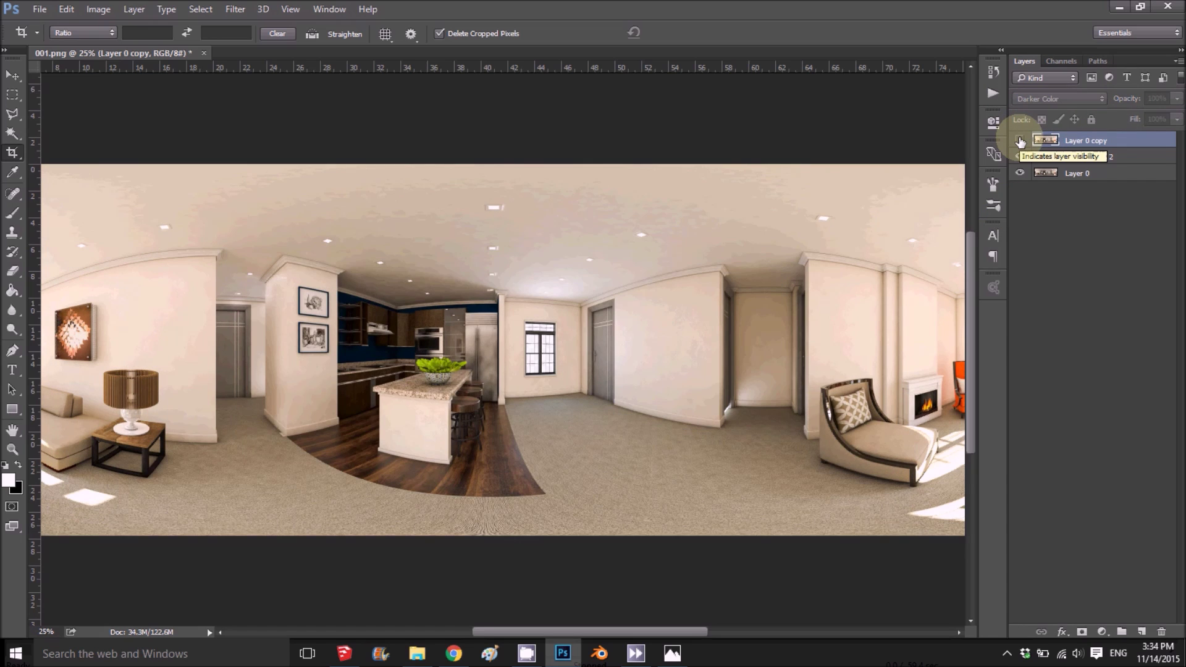
{"action": "left_click", "coordinate": [1020, 140]}
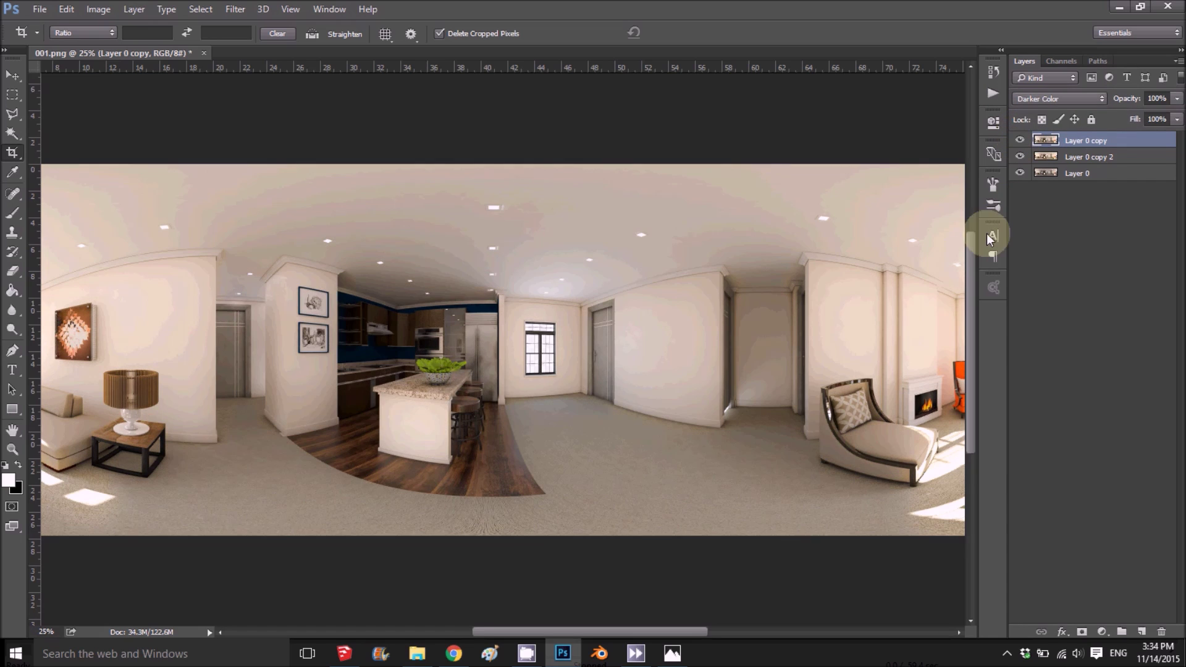
Add a layer mask to Layer 0 copy and fill the mask with black.
{"action": "left_click", "coordinate": [1082, 632]}
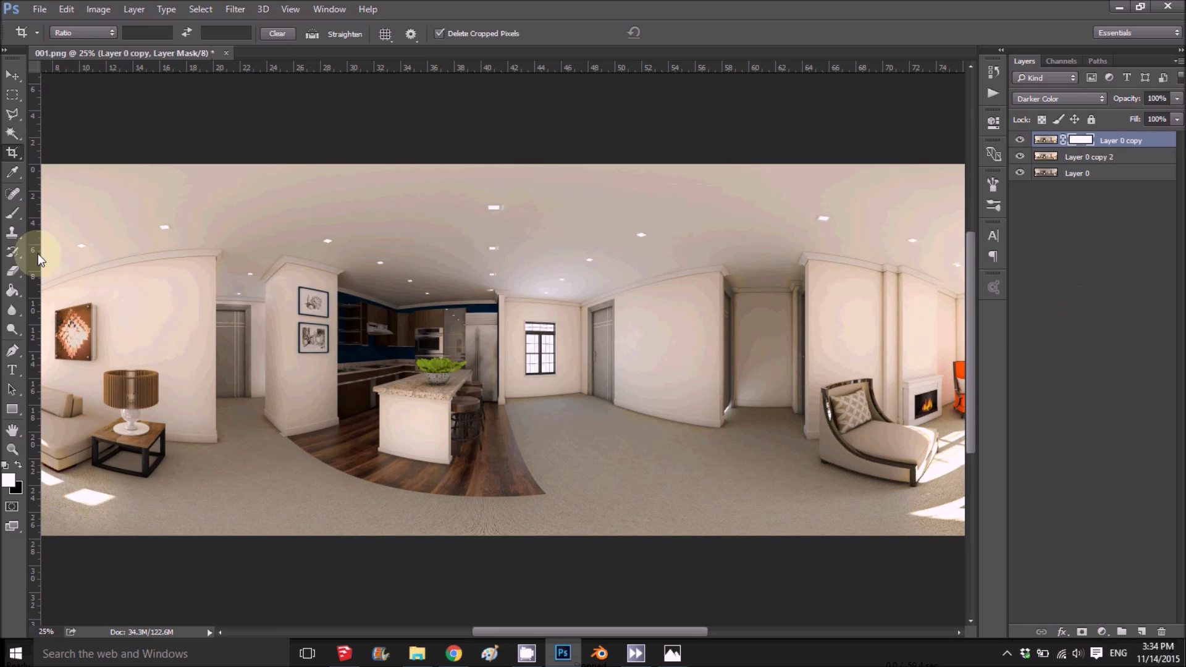
{"action": "left_click", "coordinate": [11, 291]}
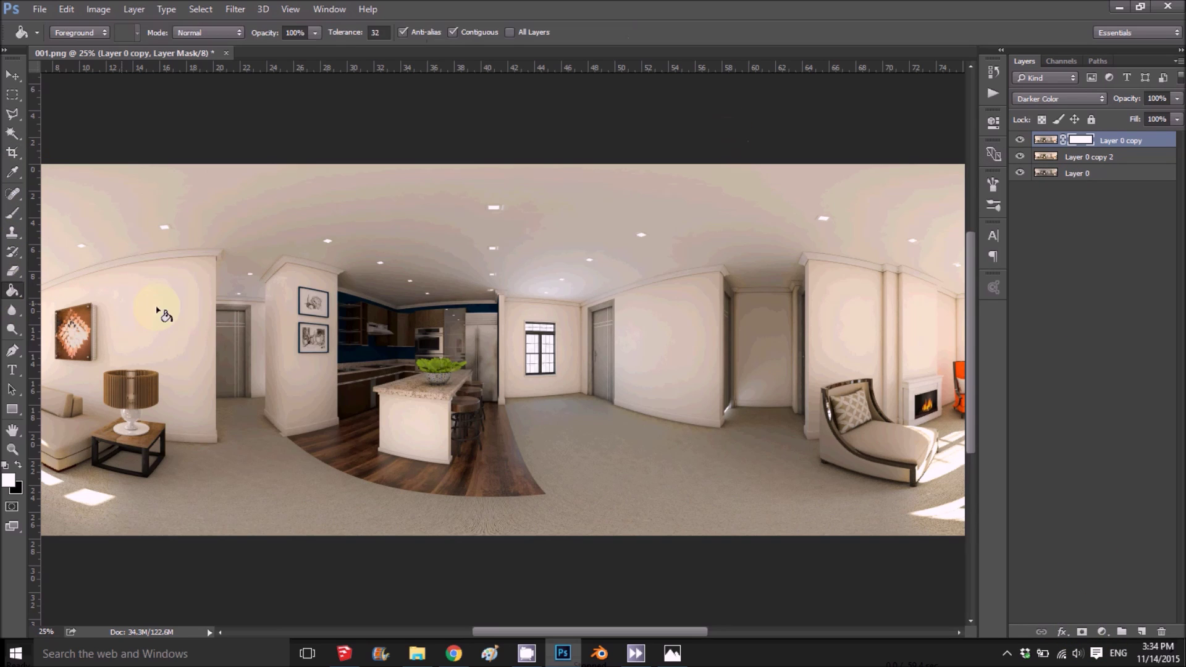
{"action": "left_click", "coordinate": [387, 322]}
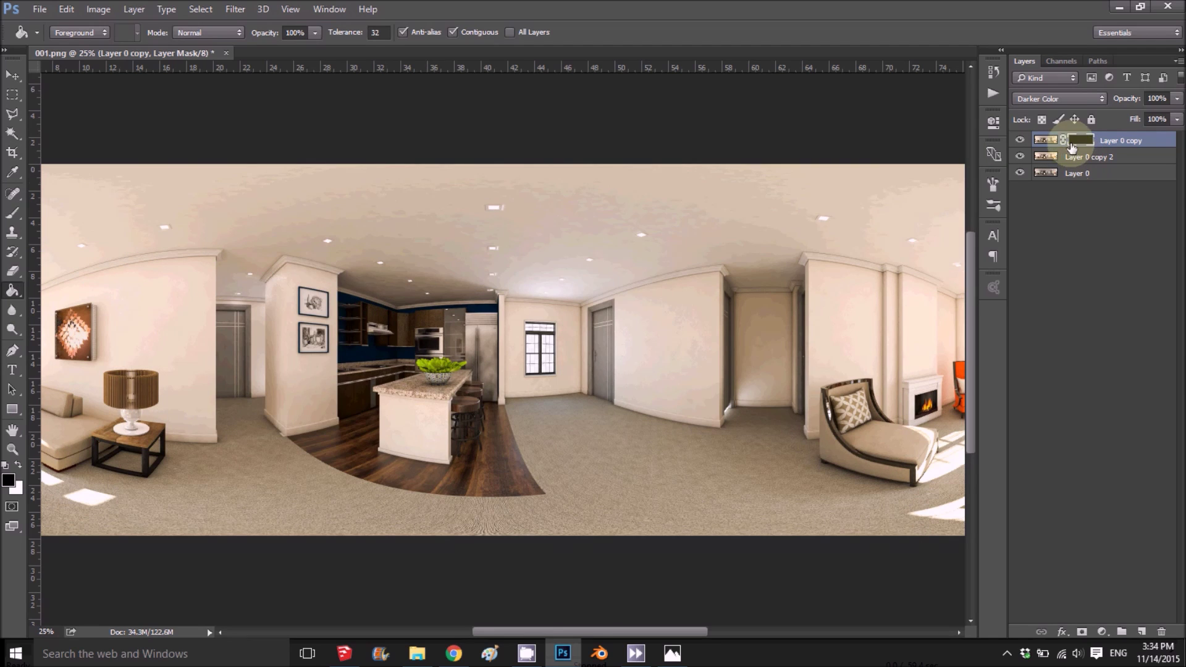
Paint the Layer 0 copy mask white across the ceiling with a soft 900 px brush at 0% hardness, undoing the first hard-edged dab.
{"action": "left_click", "coordinate": [11, 214]}
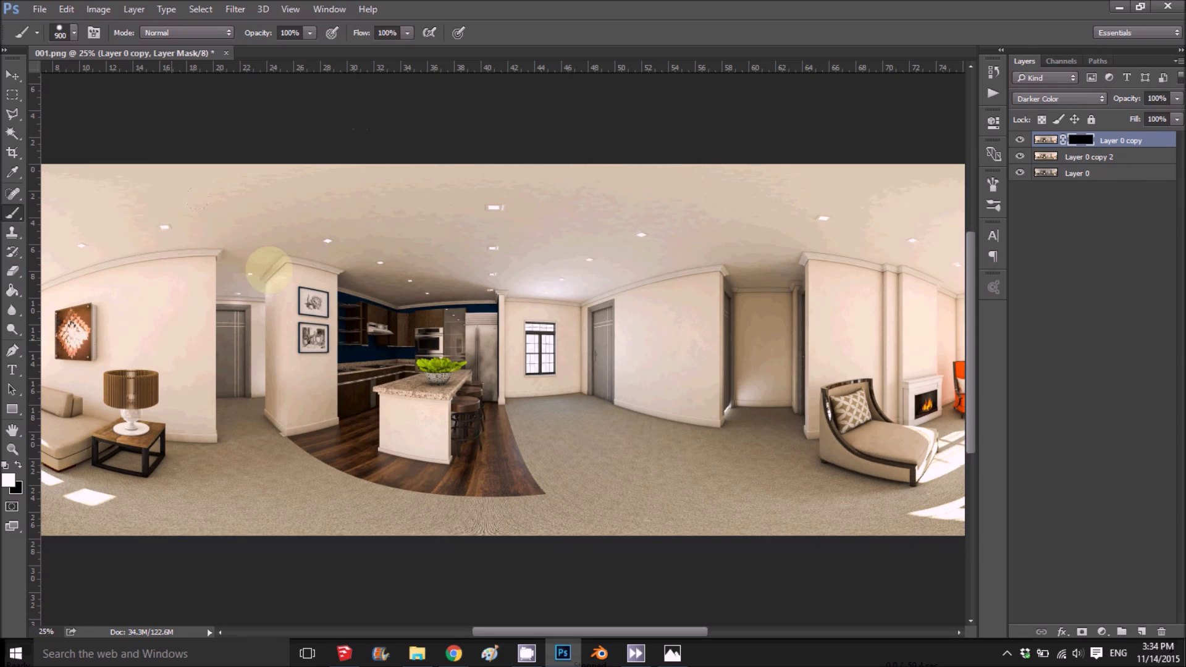
{"action": "left_click", "coordinate": [394, 210]}
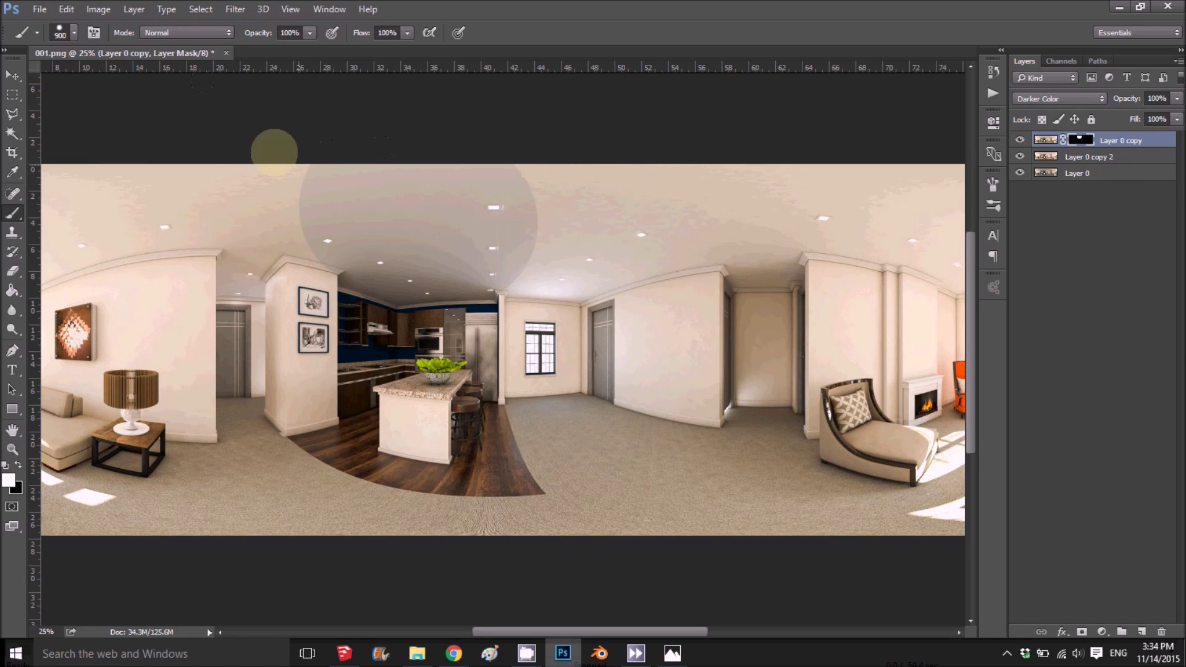
{"action": "left_click", "coordinate": [61, 32]}
{"action": "left_click", "coordinate": [77, 179]}
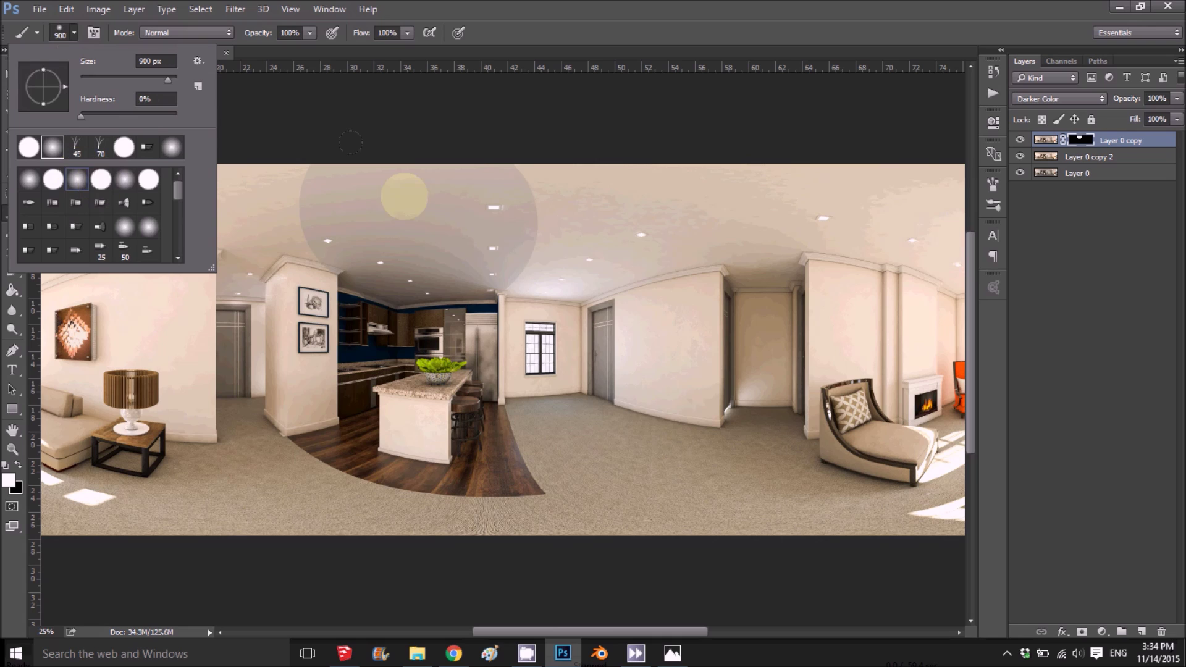
{"action": "key", "text": "Escape"}
{"action": "key", "text": "ctrl+z"}
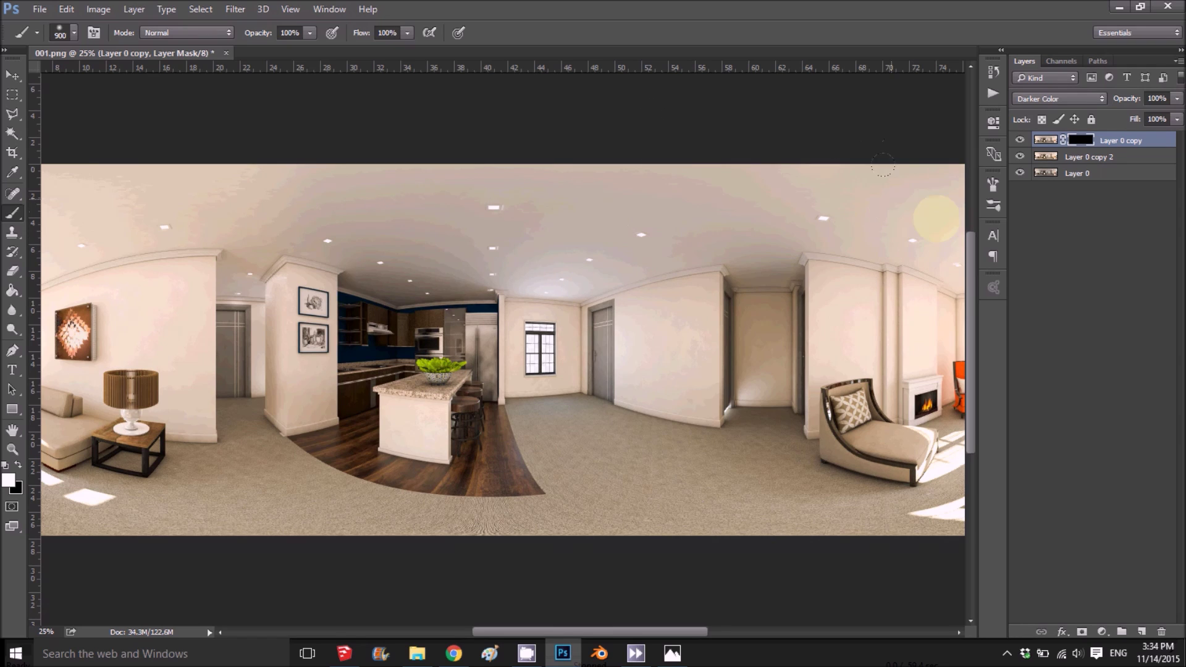
{"action": "mouse_move", "coordinate": [922, 150]}
{"action": "left_mouse_down"}
{"action": "mouse_move", "coordinate": [478, 93]}
{"action": "mouse_move", "coordinate": [162, 101]}
{"action": "mouse_move", "coordinate": [196, 176]}
{"action": "left_mouse_up"}
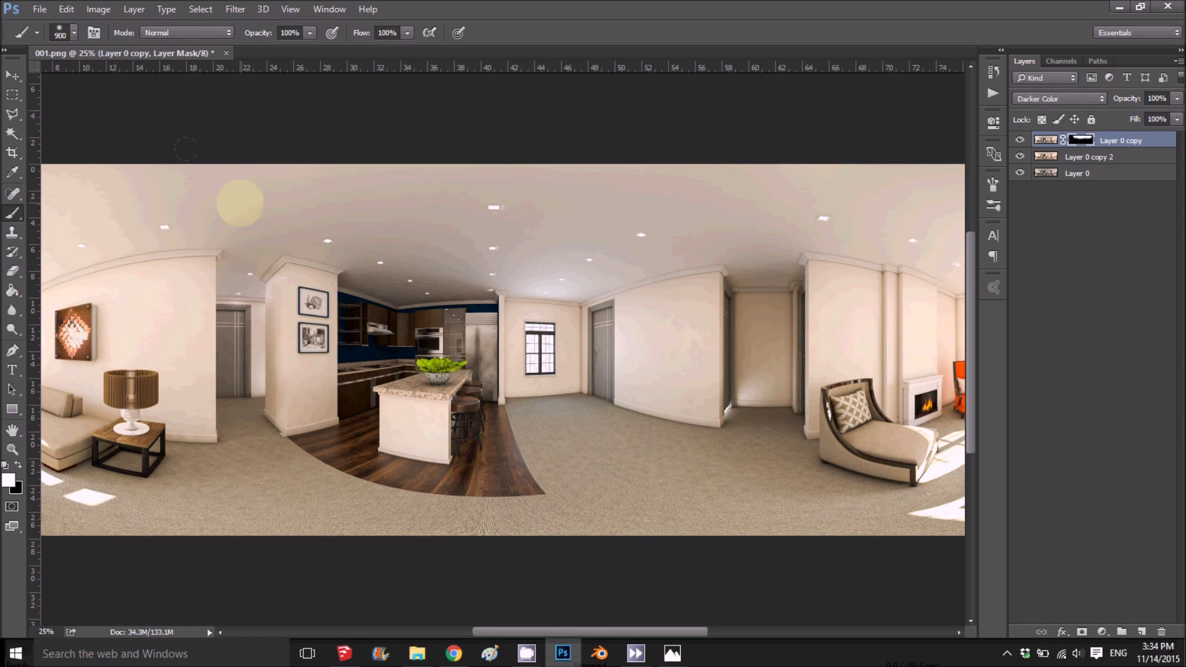
{"action": "left_click_drag", "start_coordinate": [575, 632], "coordinate": [464, 624]}
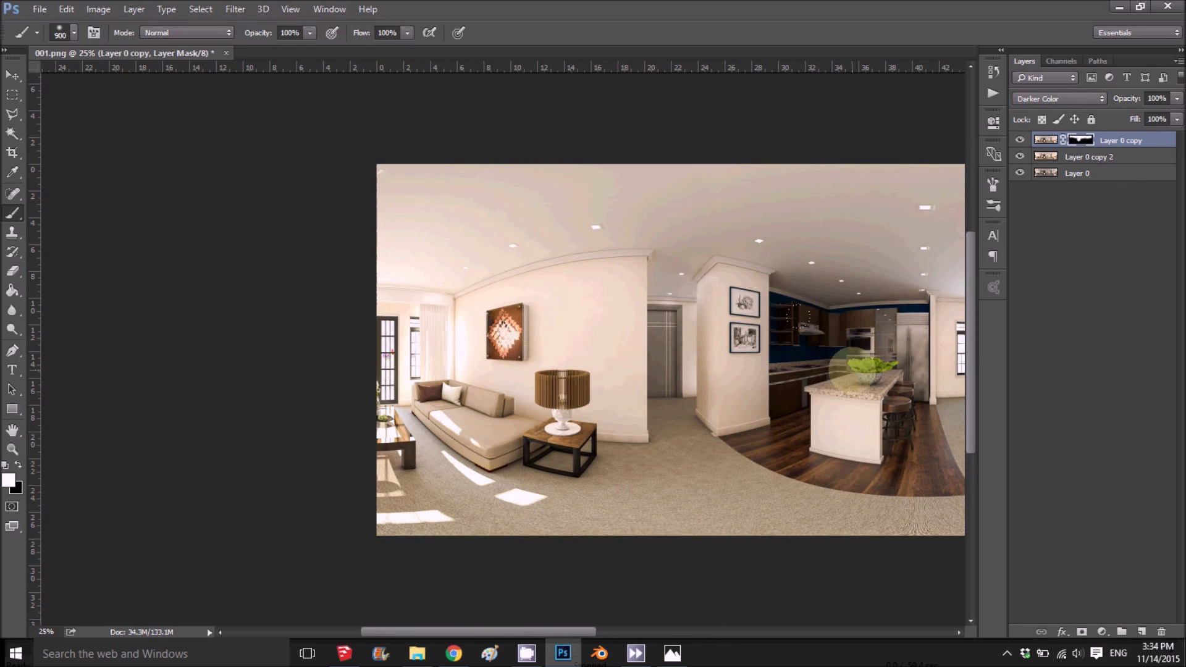
{"action": "left_click_drag", "start_coordinate": [566, 633], "coordinate": [742, 544]}
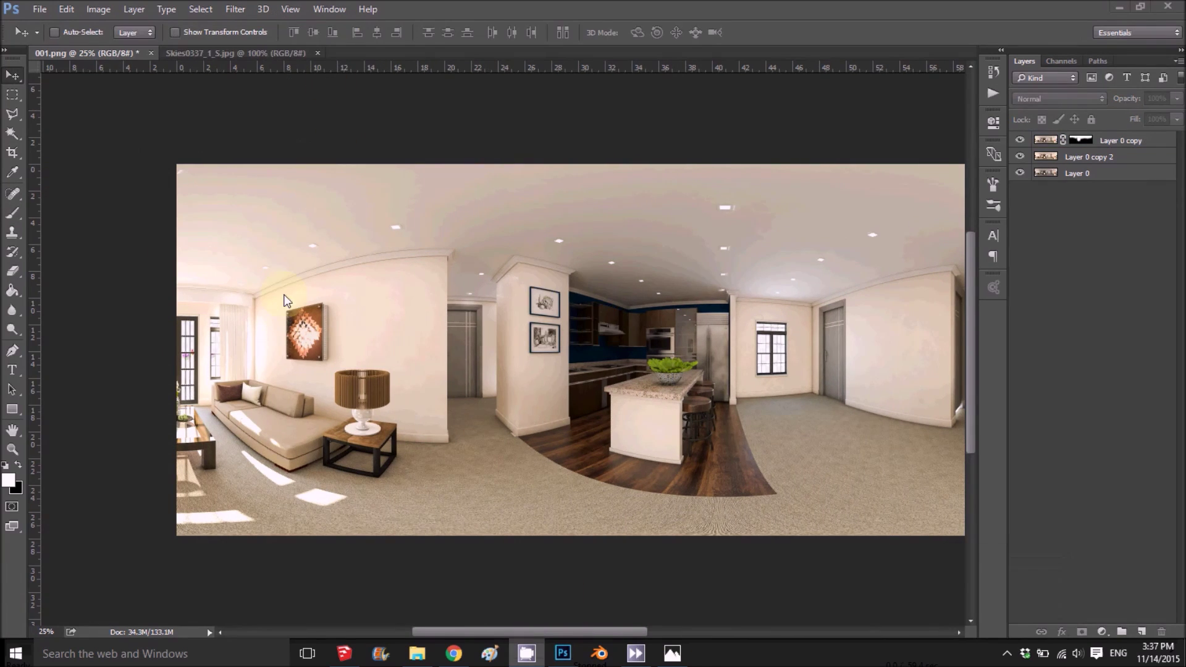
Hide Layer 0 and Layer 0 copy, and make Layer 0 copy 2 the active layer.
{"action": "left_click", "coordinate": [469, 629]}
{"action": "mouse_move", "coordinate": [537, 635]}
{"action": "left_mouse_down"}
{"action": "mouse_move", "coordinate": [590, 632]}
{"action": "mouse_move", "coordinate": [549, 625]}
{"action": "left_mouse_up"}
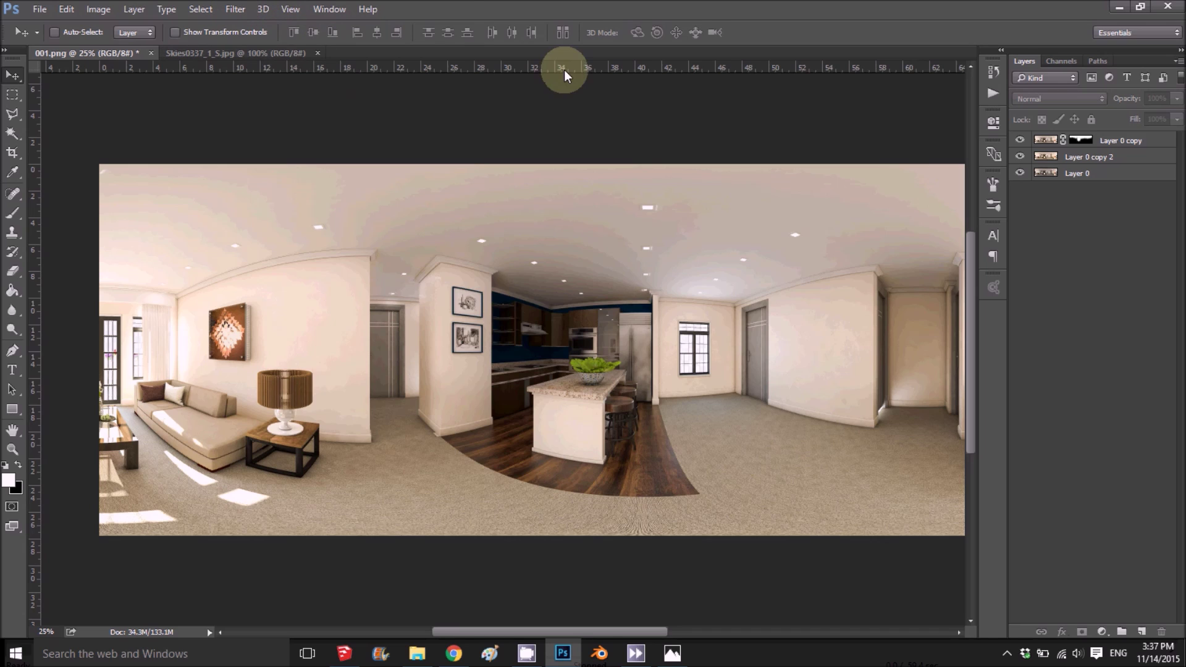
{"action": "left_click", "coordinate": [243, 12]}
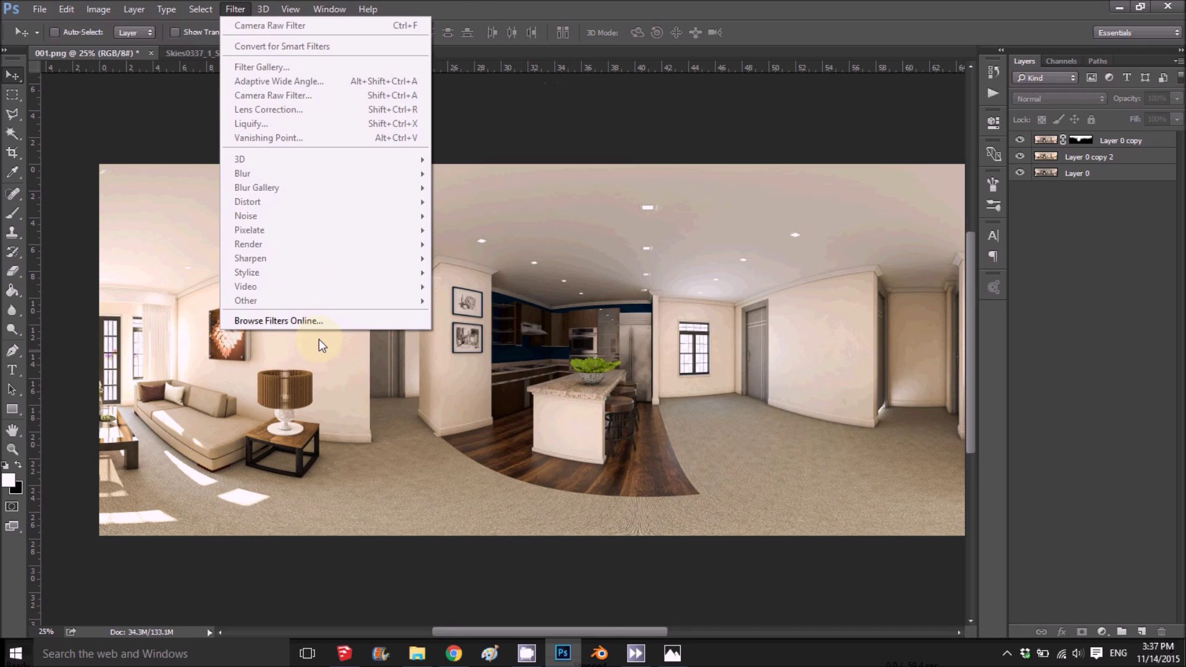
{"action": "left_click", "coordinate": [1075, 174]}
{"action": "left_click", "coordinate": [1020, 173]}
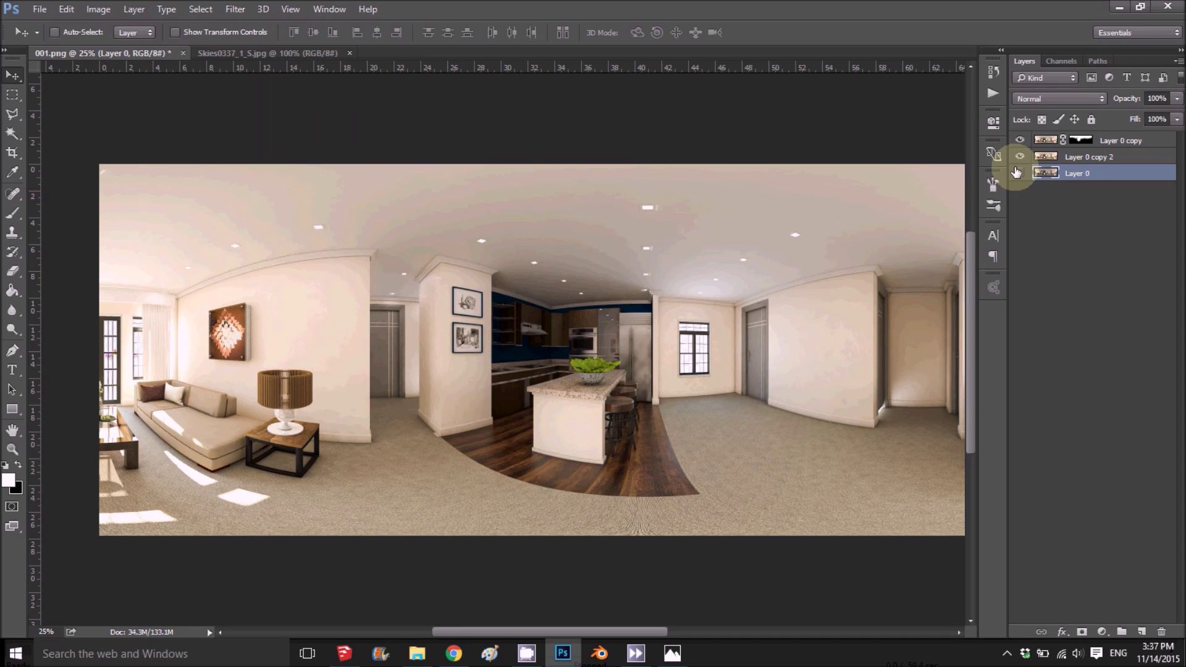
{"action": "left_click", "coordinate": [1020, 140]}
{"action": "left_click", "coordinate": [1046, 156]}
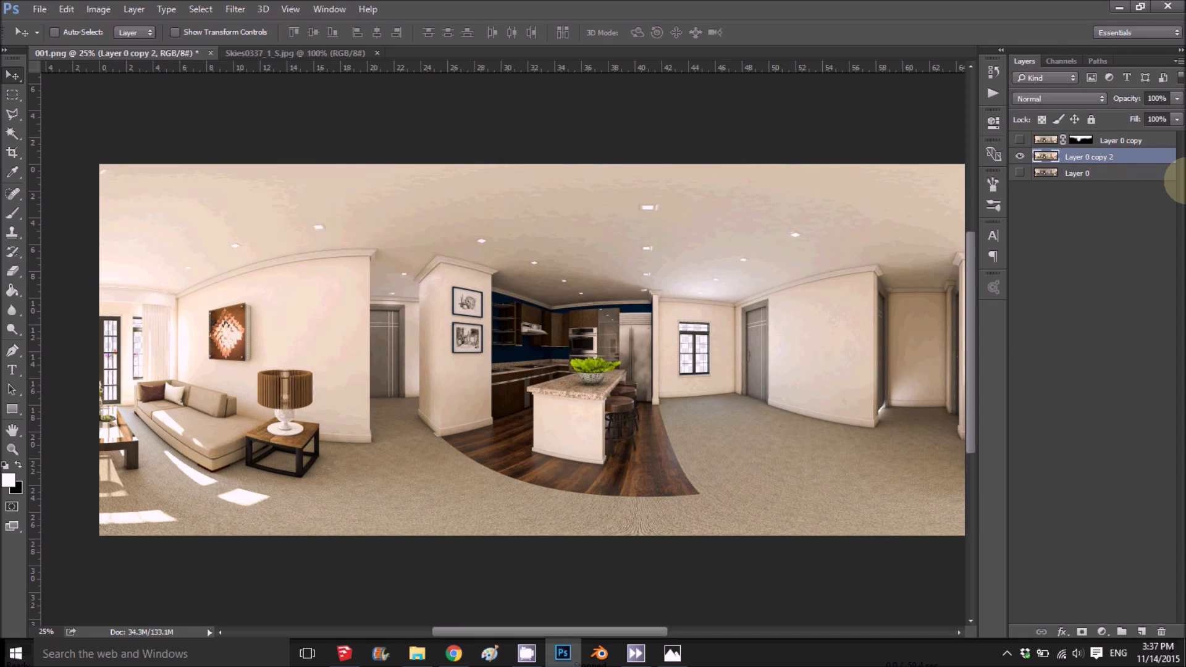
Start an Offset filter on Layer 0 copy 2 with wrapped edges, try a vertical shift, and set the vertical offset to 0 pixels.
{"action": "left_click", "coordinate": [235, 8]}
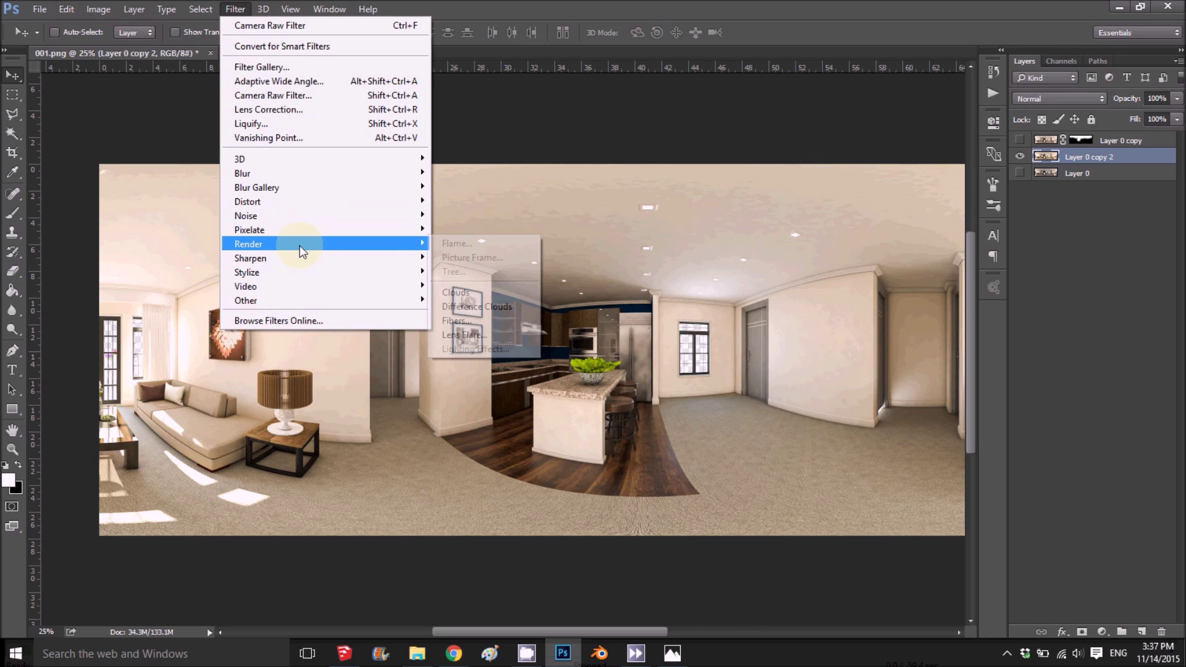
{"action": "mouse_move", "coordinate": [287, 301]}
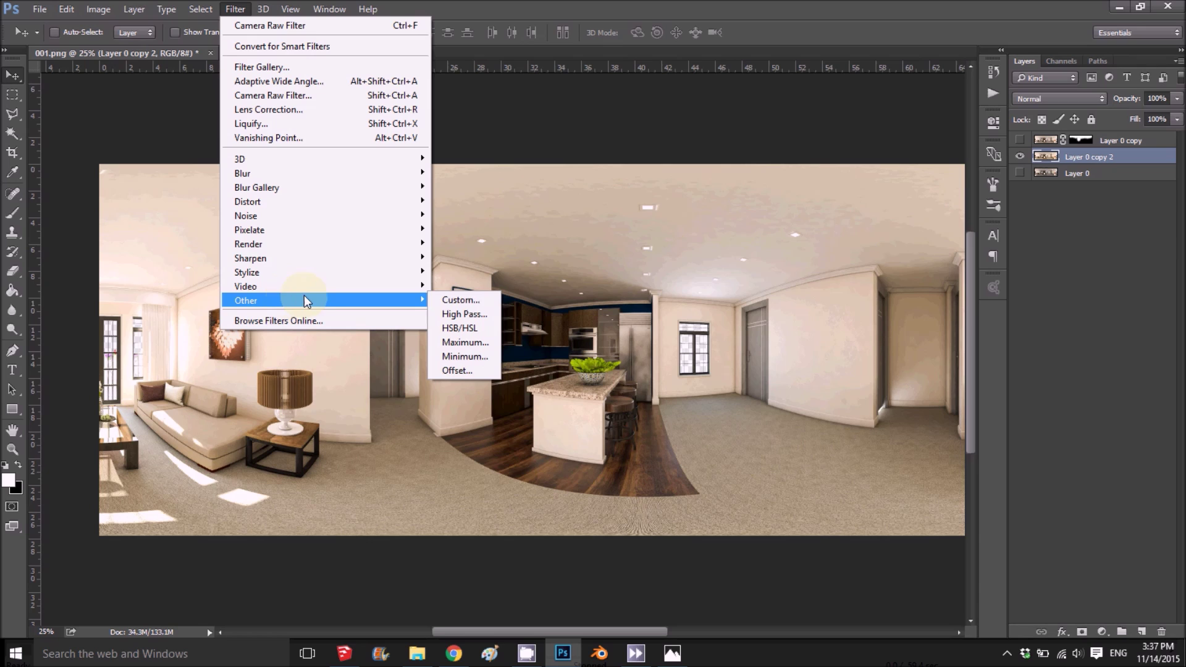
{"action": "left_click", "coordinate": [458, 371]}
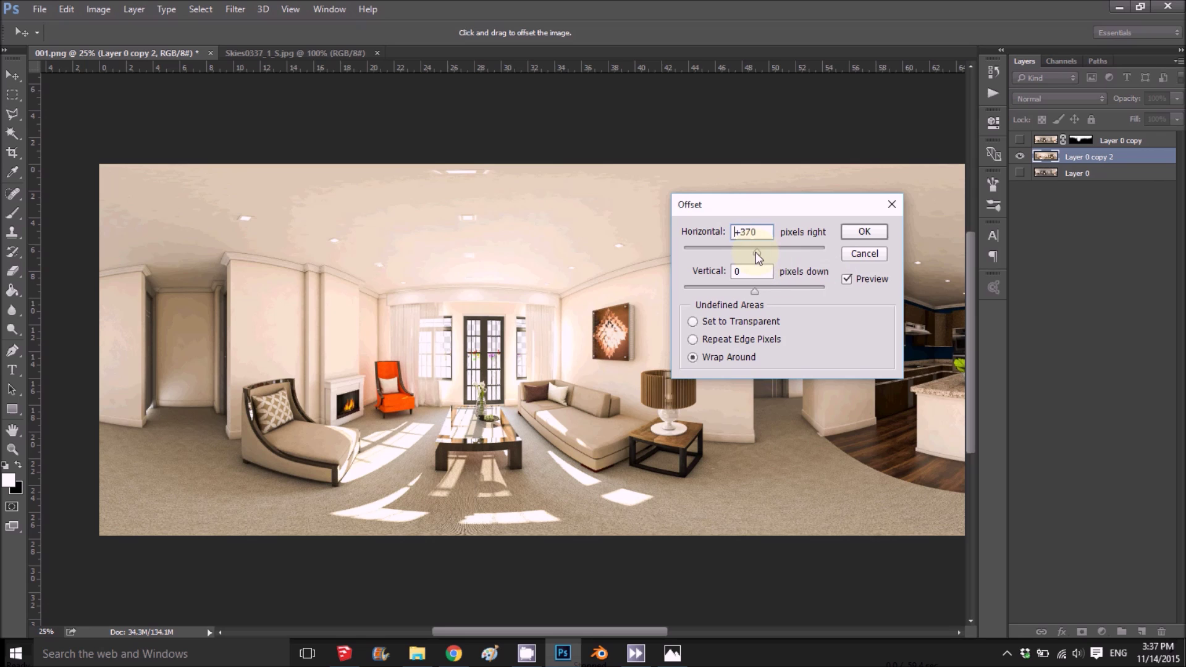
{"action": "left_click_drag", "start_coordinate": [749, 258], "coordinate": [732, 260]}
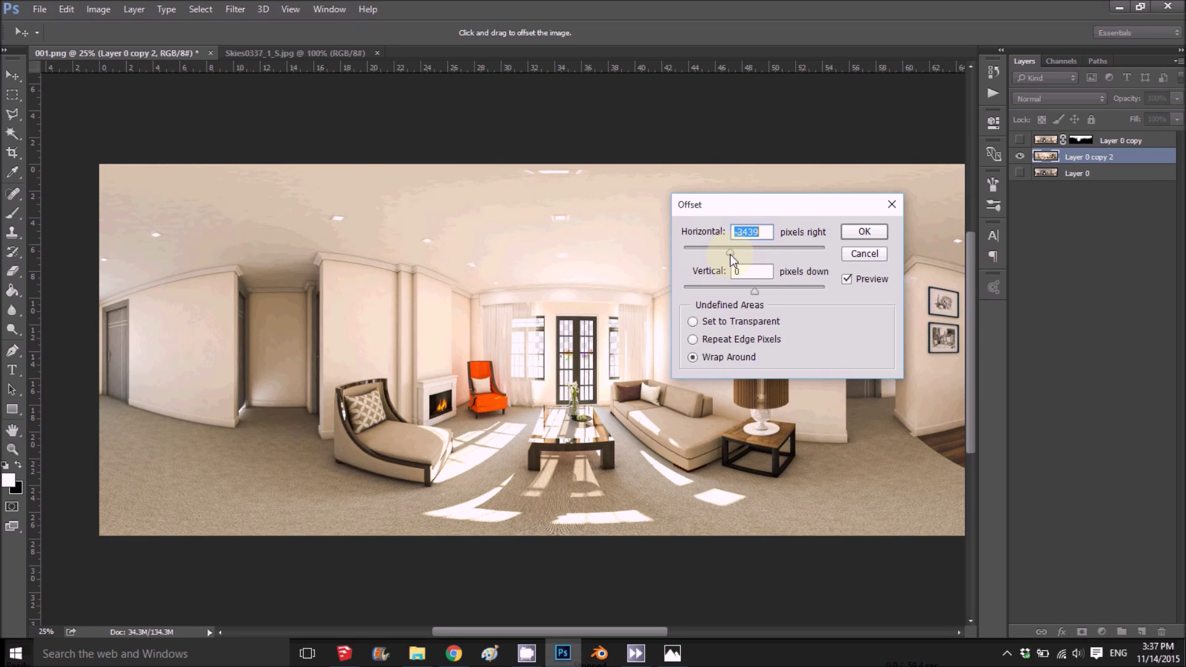
{"action": "left_click_drag", "start_coordinate": [768, 294], "coordinate": [753, 288]}
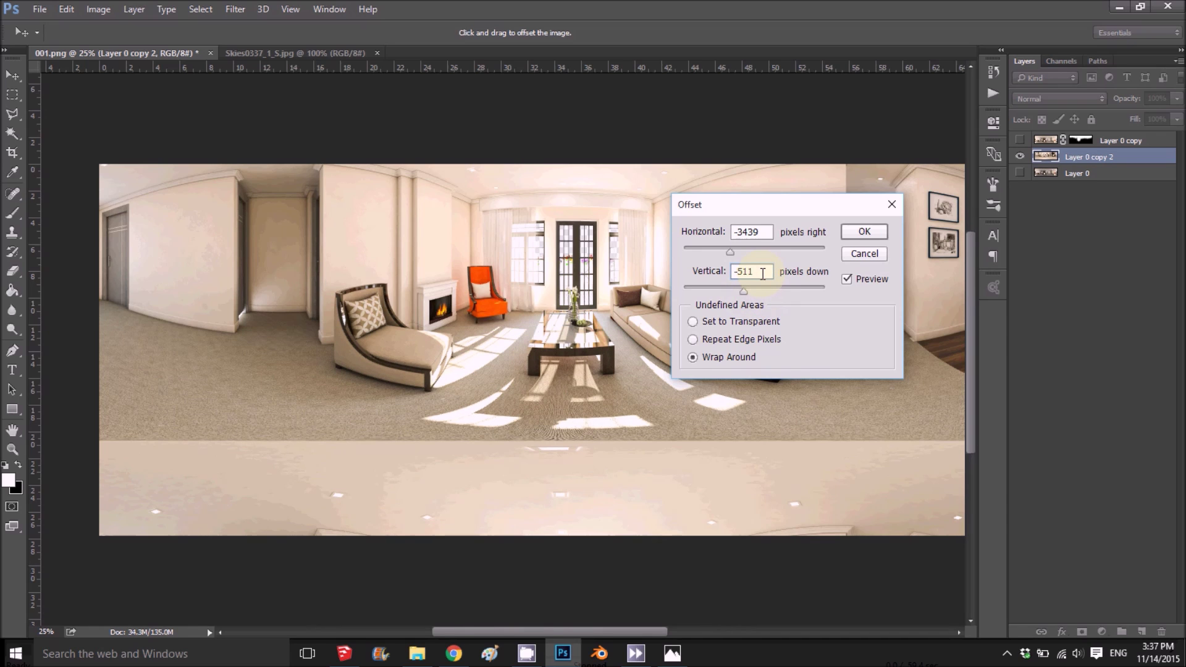
{"action": "type", "text": "-0"}
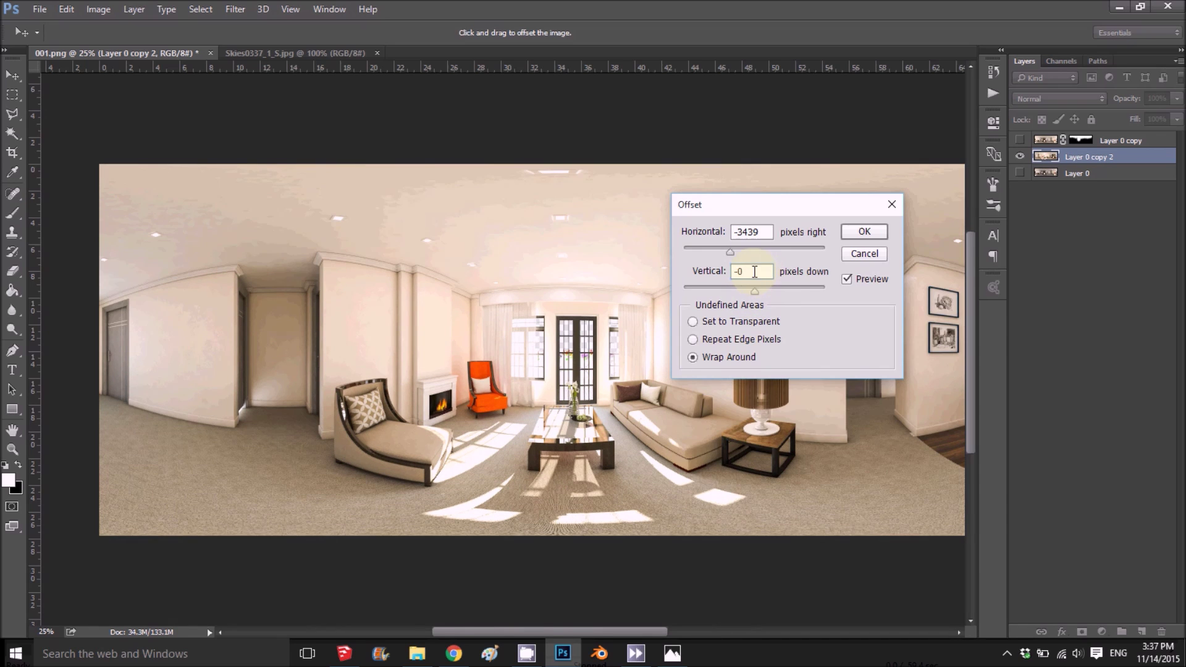
Set the horizontal offset to +1958 pixels so the living area and kitchen sit whole within the frame, and apply the filter.
{"action": "left_click_drag", "start_coordinate": [733, 254], "coordinate": [735, 254]}
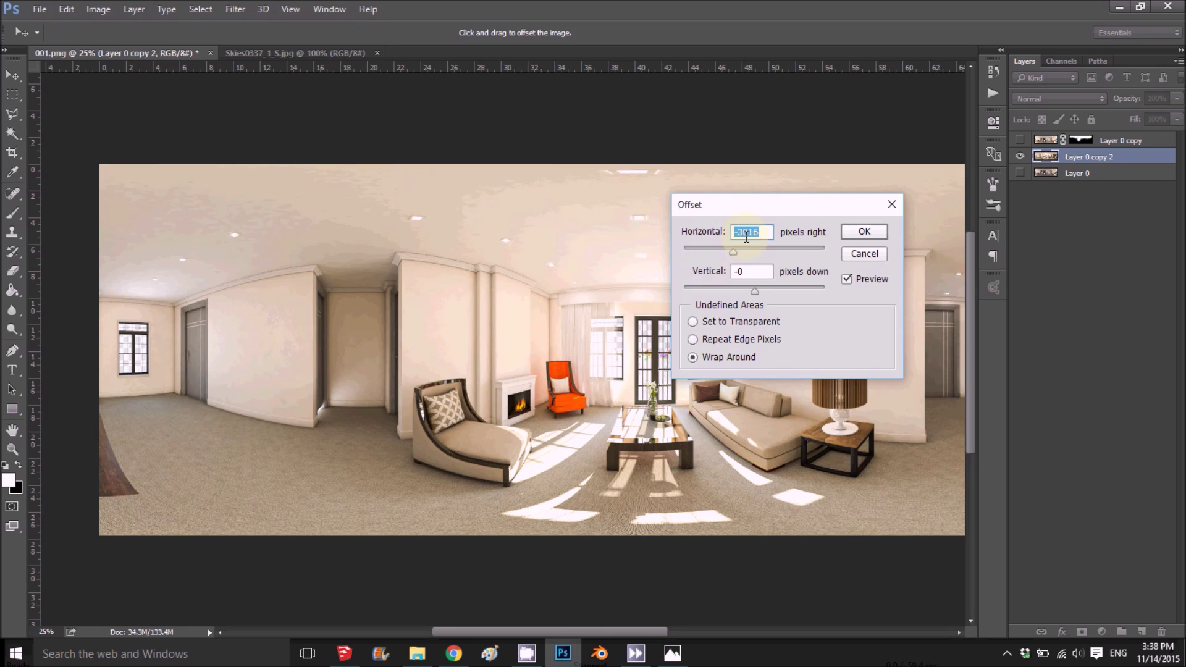
{"action": "left_click_drag", "start_coordinate": [776, 216], "coordinate": [685, 238]}
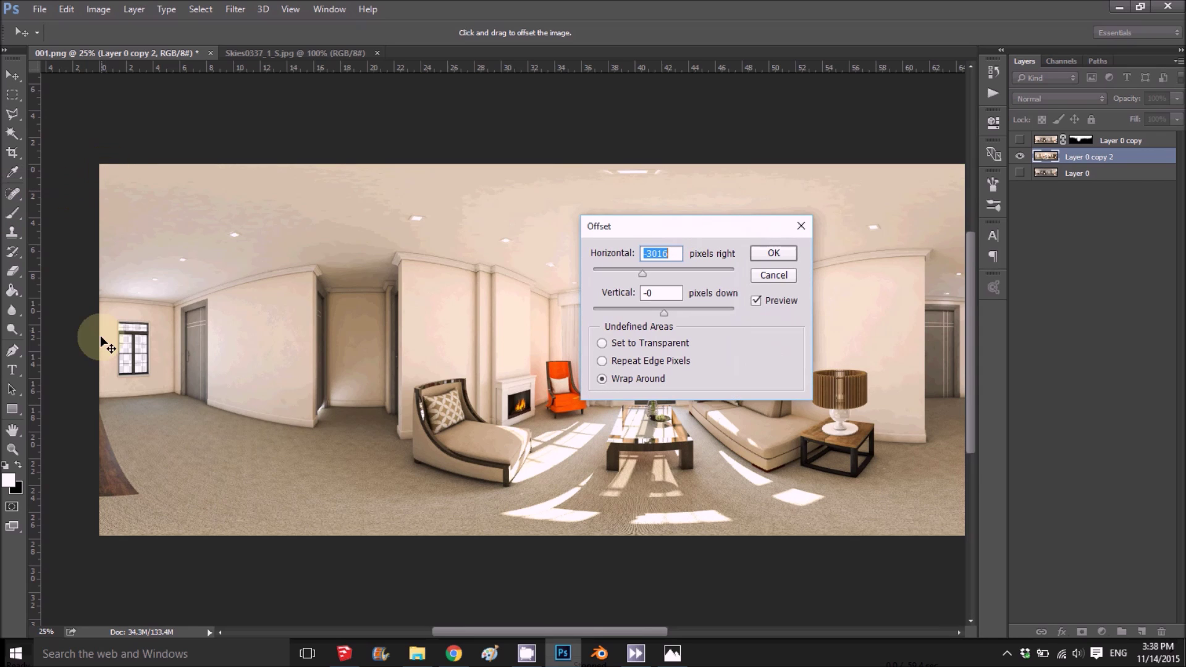
{"action": "left_click_drag", "start_coordinate": [614, 277], "coordinate": [649, 275]}
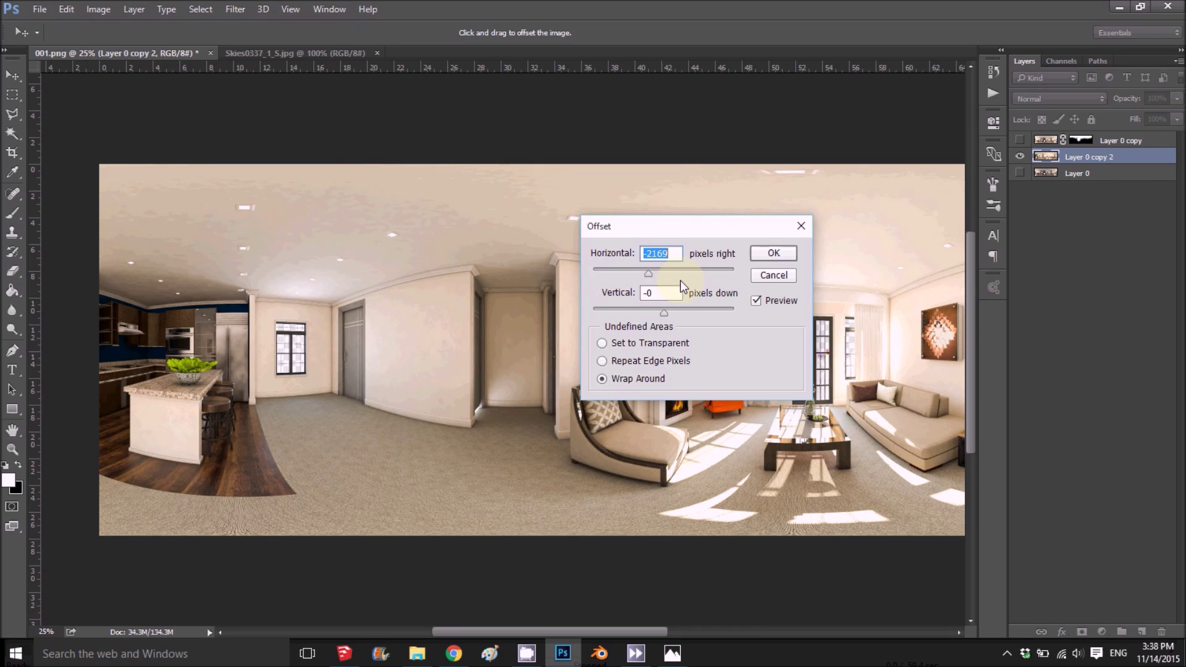
{"action": "key", "text": "ctrl+minus"}
{"action": "left_click_drag", "start_coordinate": [706, 227], "coordinate": [1006, 284]}
{"action": "left_click_drag", "start_coordinate": [972, 339], "coordinate": [975, 339]}
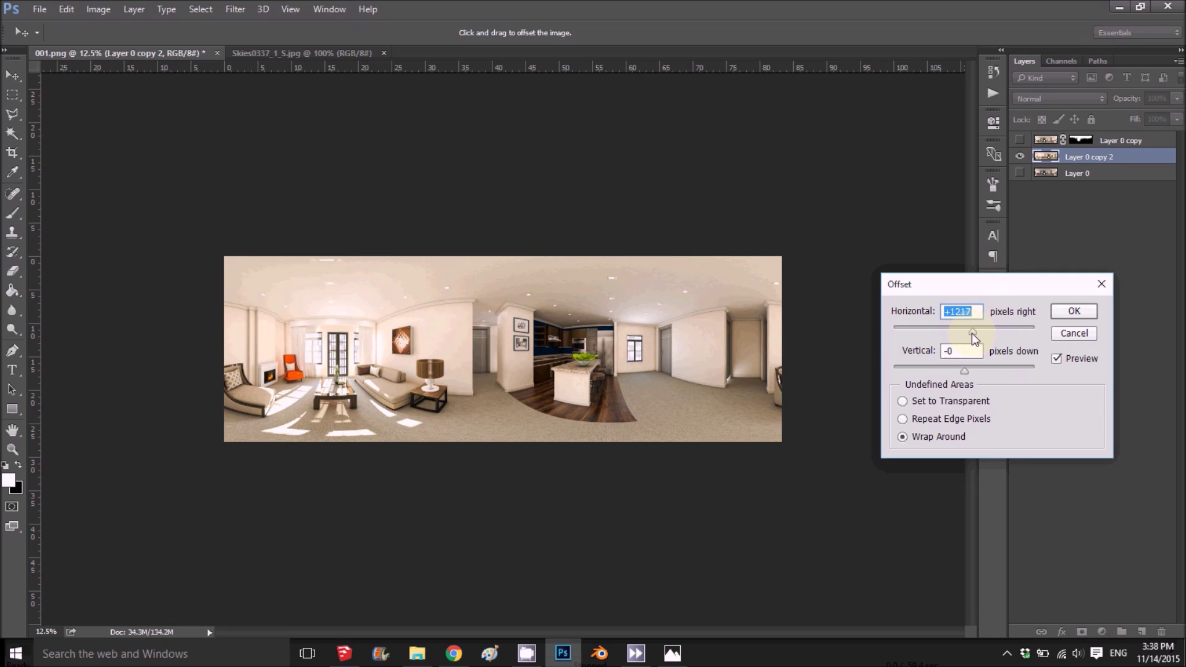
{"action": "left_click_drag", "start_coordinate": [977, 338], "coordinate": [982, 338]}
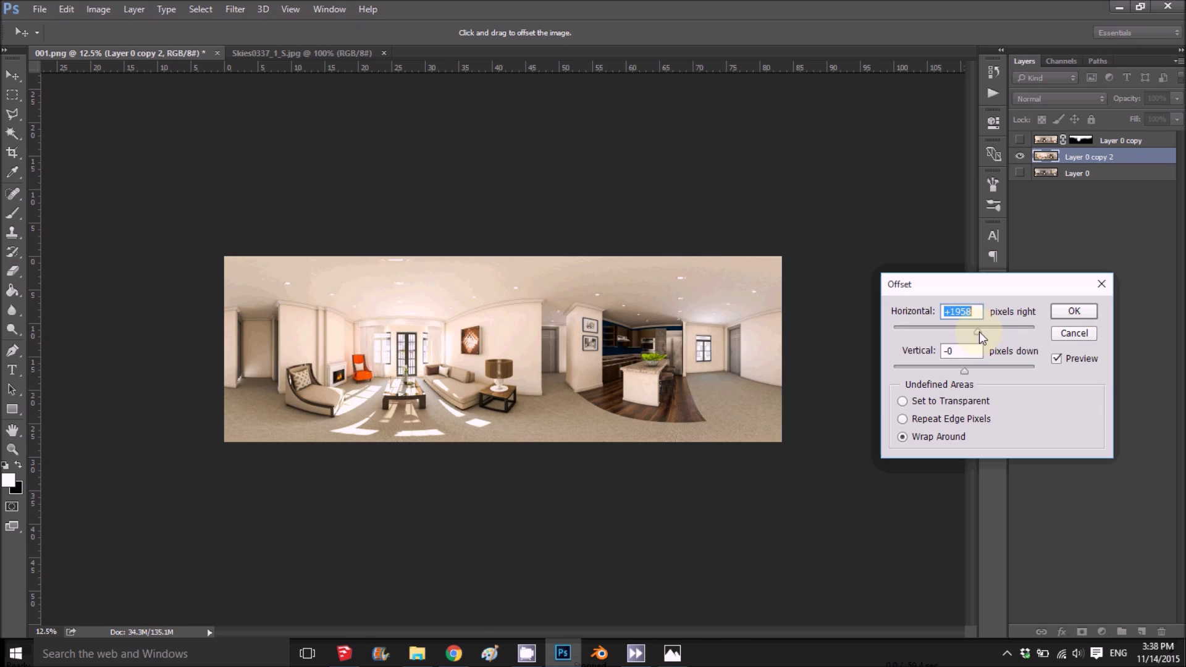
{"action": "left_click", "coordinate": [1073, 313]}
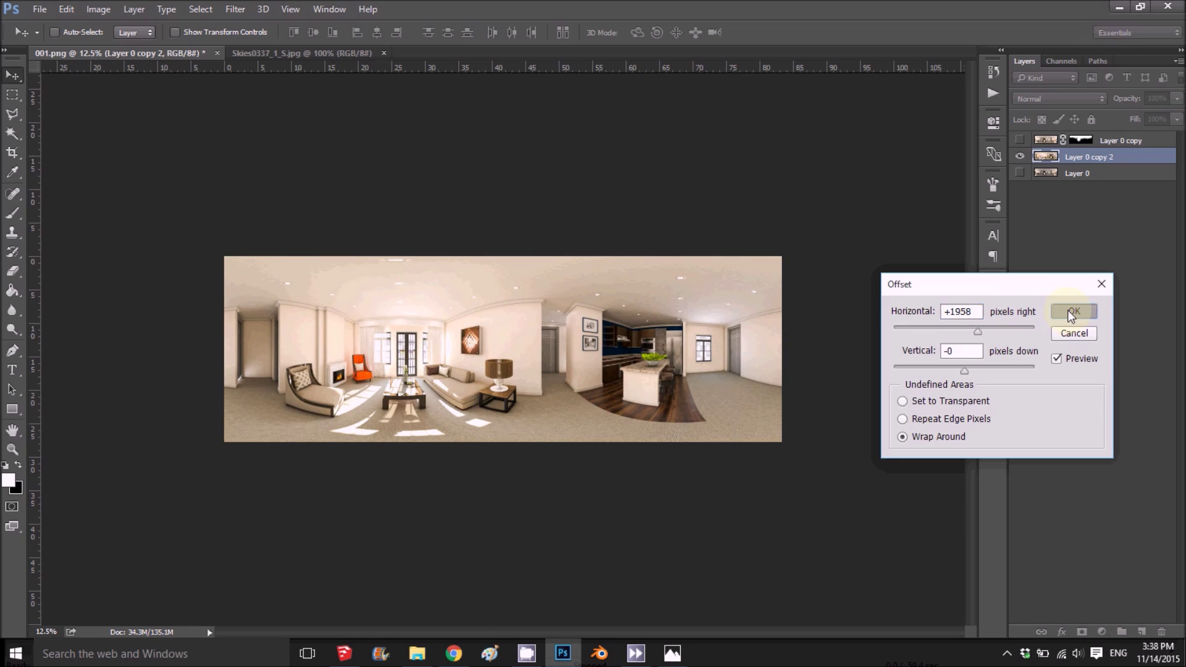
Show Layer 0 copy above Layer 0 copy 2 and repeat the same Offset filter on its image.
{"action": "left_click", "coordinate": [1019, 158]}
{"action": "left_click", "coordinate": [1019, 158]}
{"action": "left_click", "coordinate": [1020, 140]}
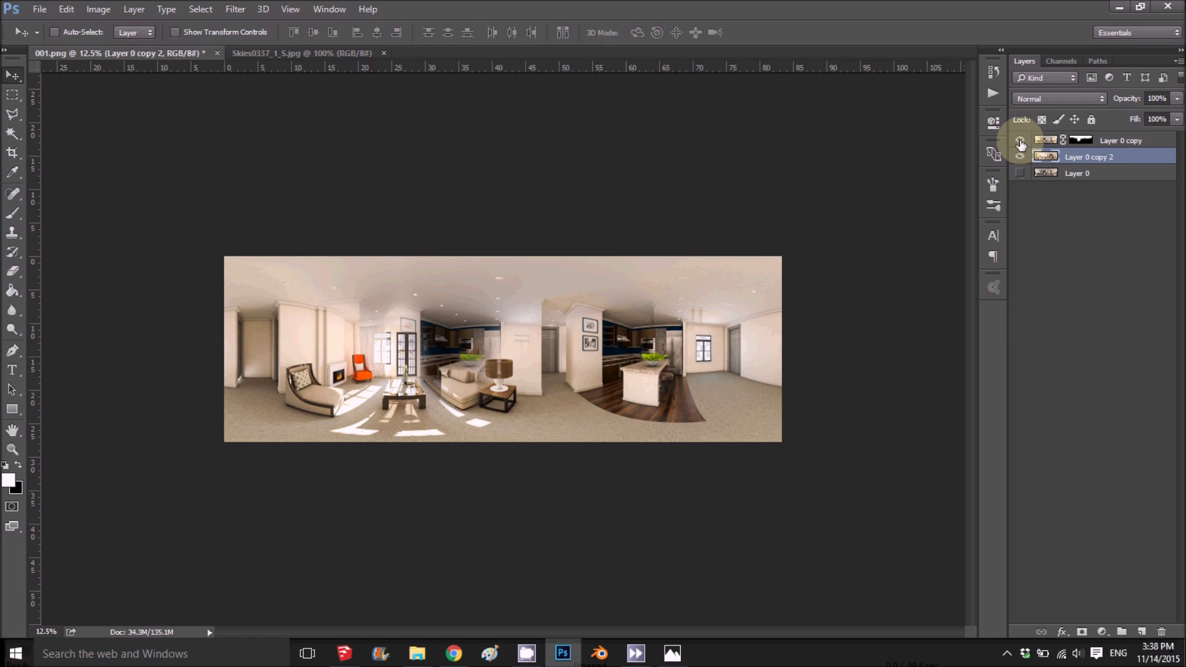
{"action": "left_click", "coordinate": [1020, 141]}
{"action": "left_click", "coordinate": [1020, 141]}
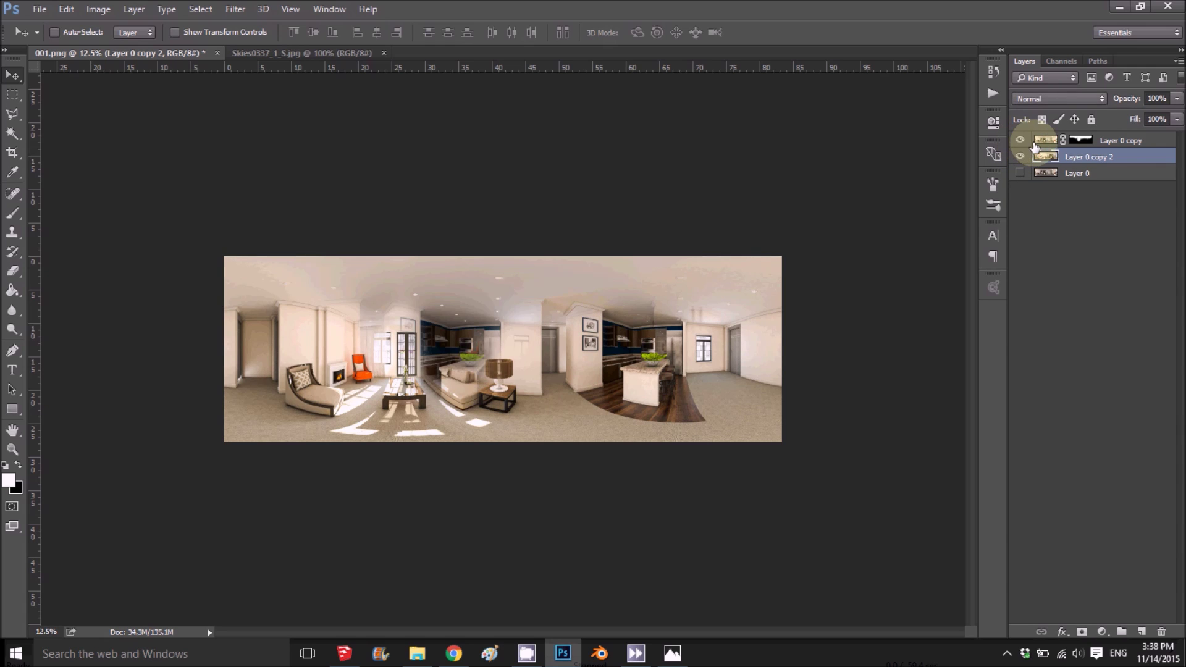
{"action": "left_click", "coordinate": [1046, 141]}
{"action": "left_click", "coordinate": [236, 10]}
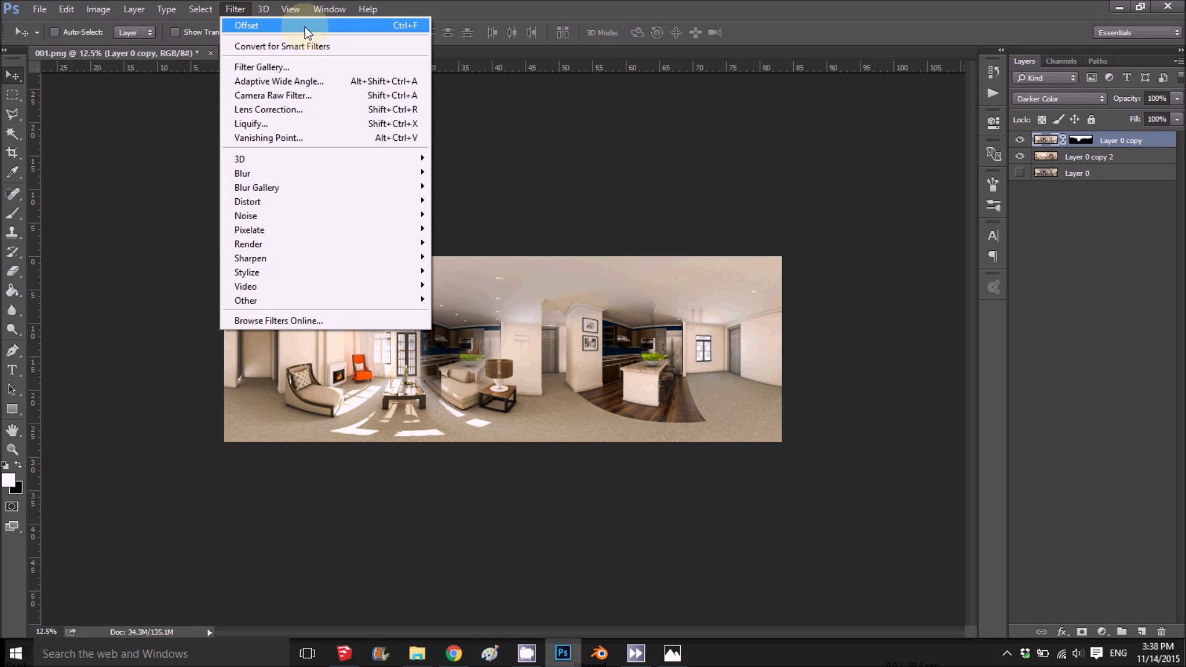
{"action": "left_click", "coordinate": [257, 31]}
Show Layer 0 and repeat the same Offset filter on it.
{"action": "left_click", "coordinate": [1020, 173]}
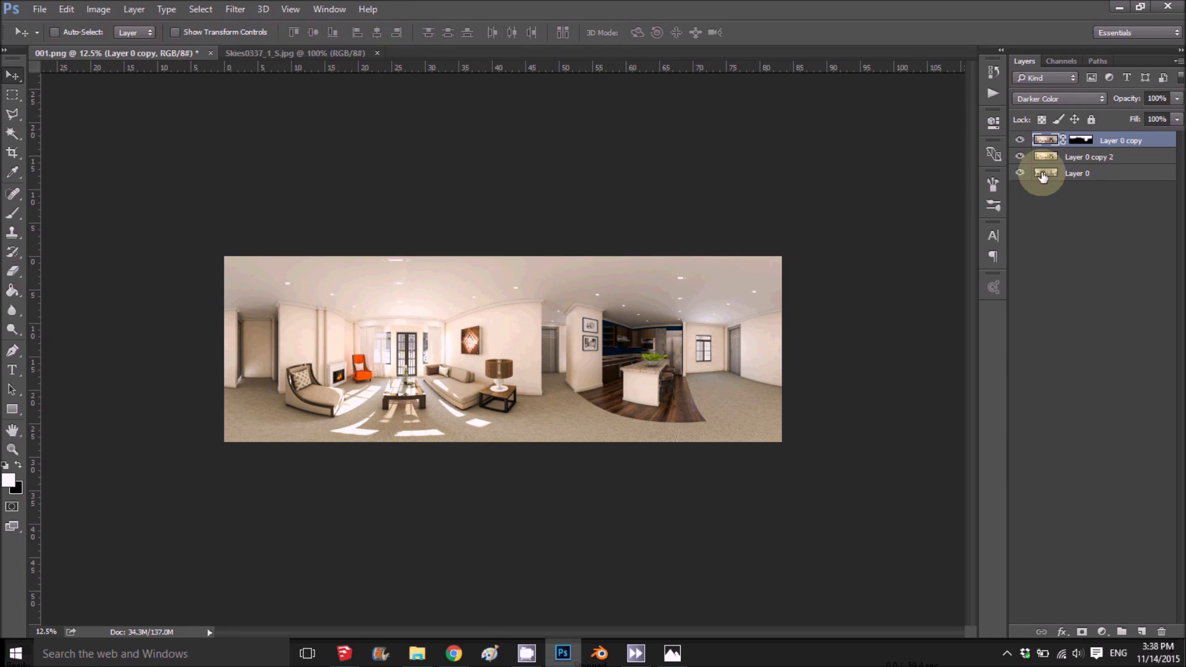
{"action": "left_click", "coordinate": [1057, 174]}
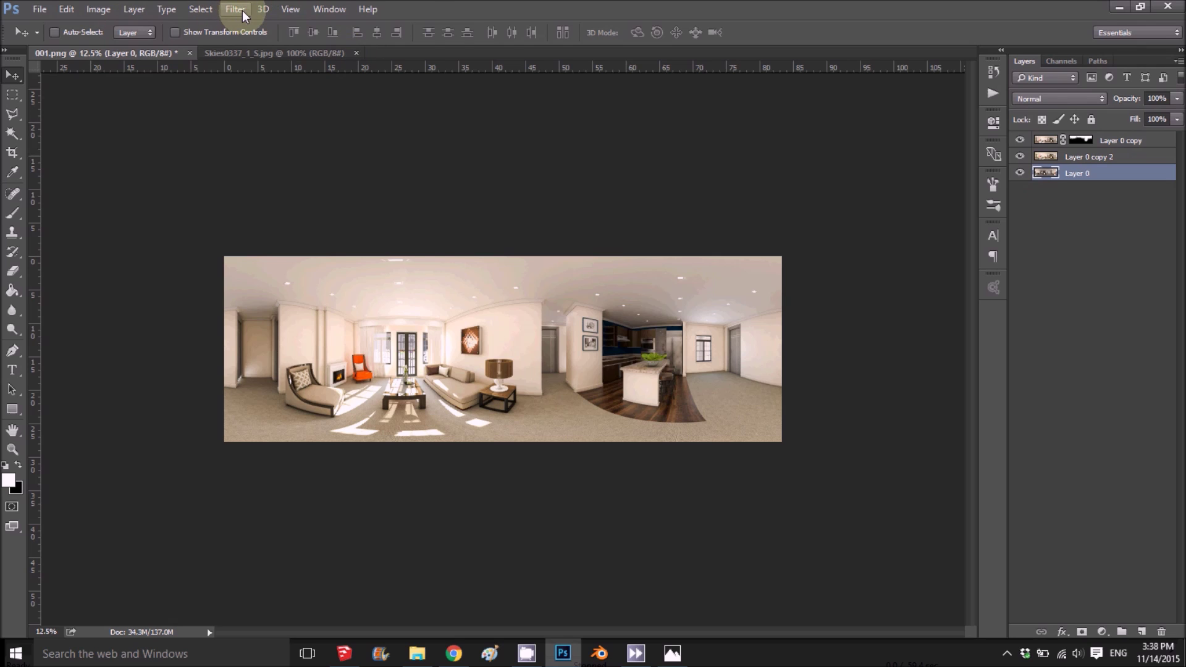
{"action": "left_click", "coordinate": [236, 9]}
{"action": "left_click", "coordinate": [240, 26]}
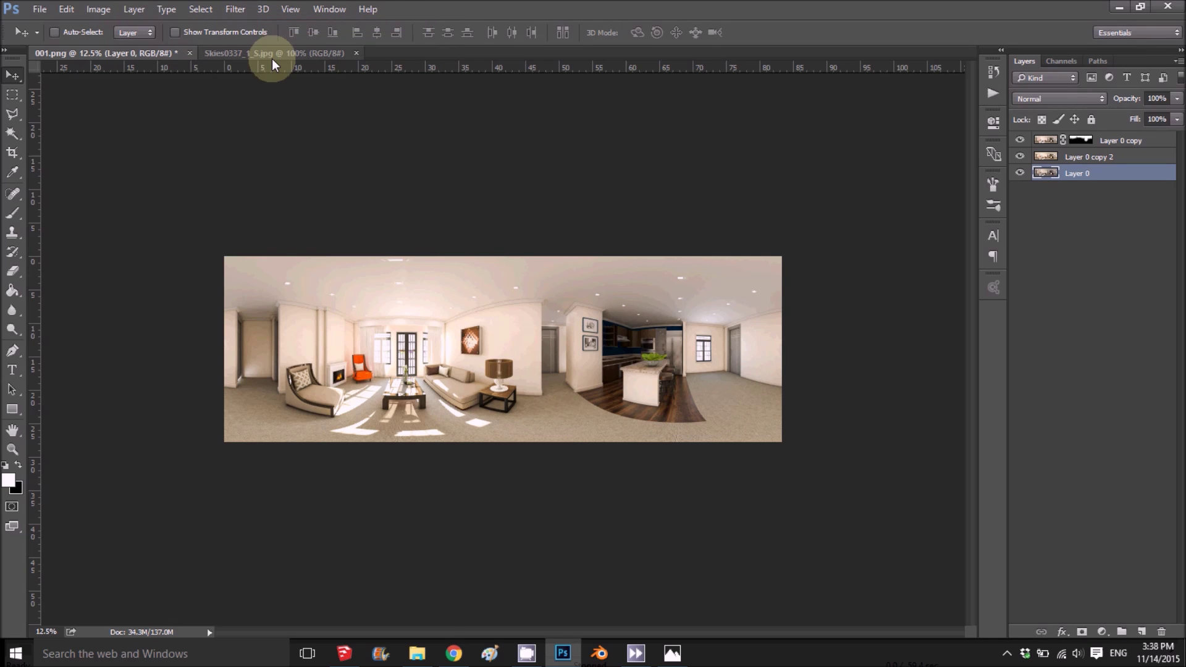
Bring the Skies0337_1_S.jpg sky into the panorama as a layer above Layer 0, and hide the three interior layers.
{"action": "left_click", "coordinate": [306, 54]}
{"action": "left_click_drag", "start_coordinate": [392, 265], "coordinate": [386, 333]}
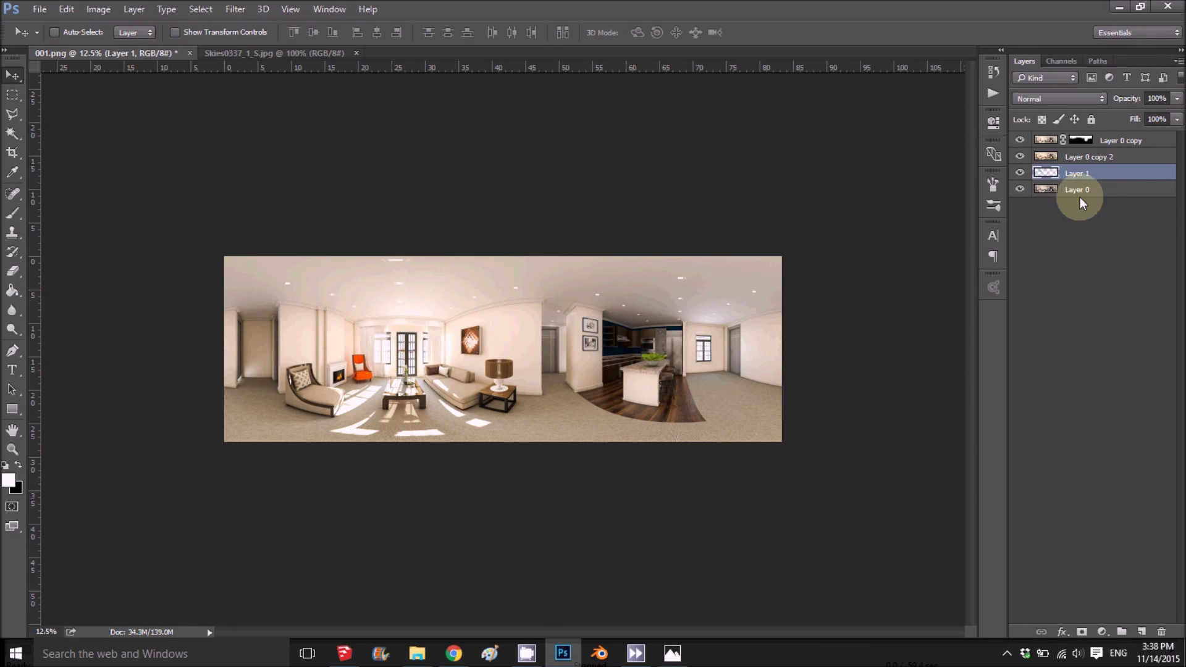
{"action": "left_click", "coordinate": [1020, 190]}
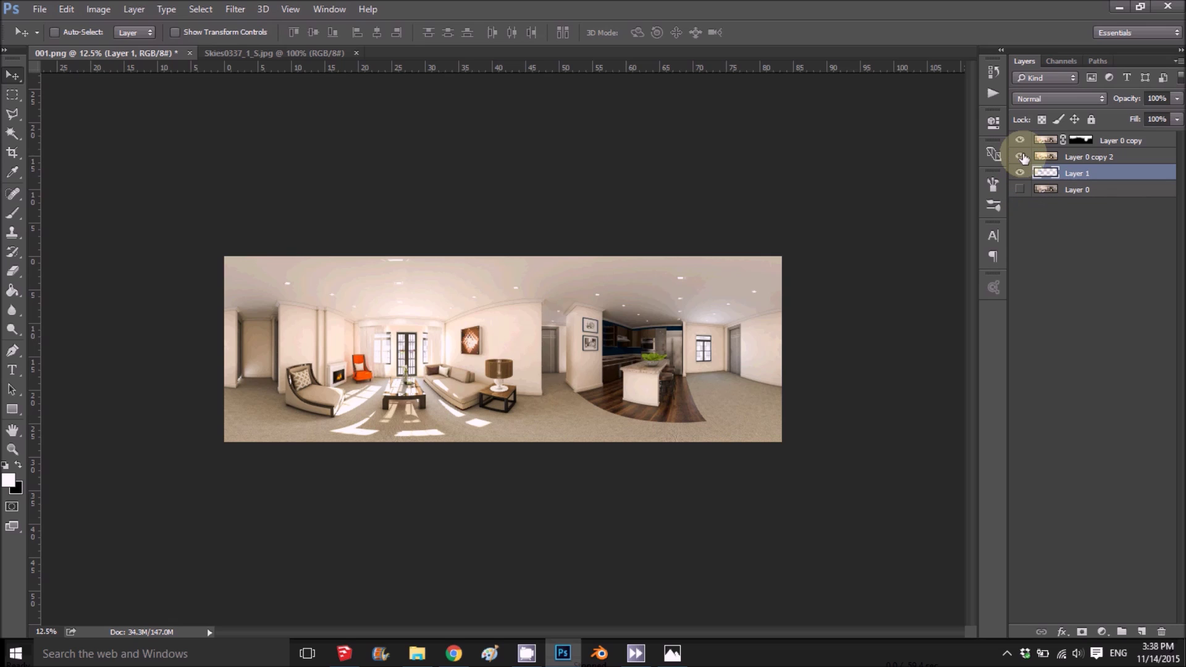
{"action": "left_click", "coordinate": [1020, 156]}
{"action": "left_click", "coordinate": [1020, 141]}
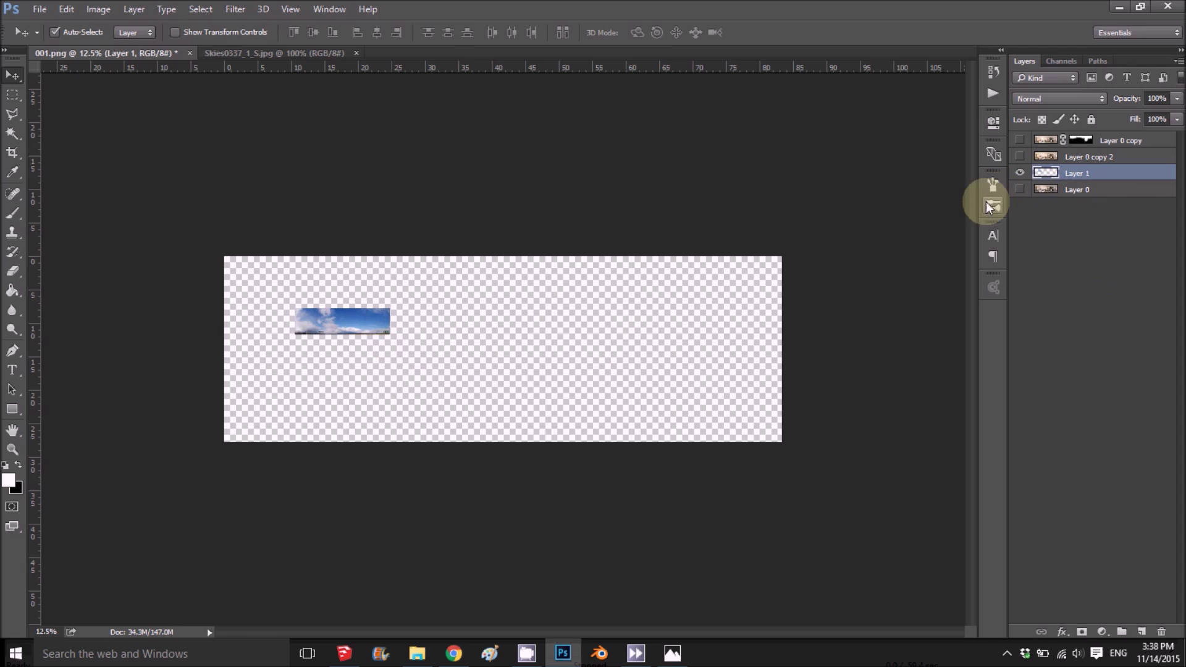
Enlarge the sky on Layer 1 with Free Transform and show Layer 0 copy 2 over it.
{"action": "key", "text": "ctrl+t"}
{"action": "left_click_drag", "start_coordinate": [390, 335], "coordinate": [454, 364]}
{"action": "key", "text": "Return"}
{"action": "left_click", "coordinate": [1020, 157]}
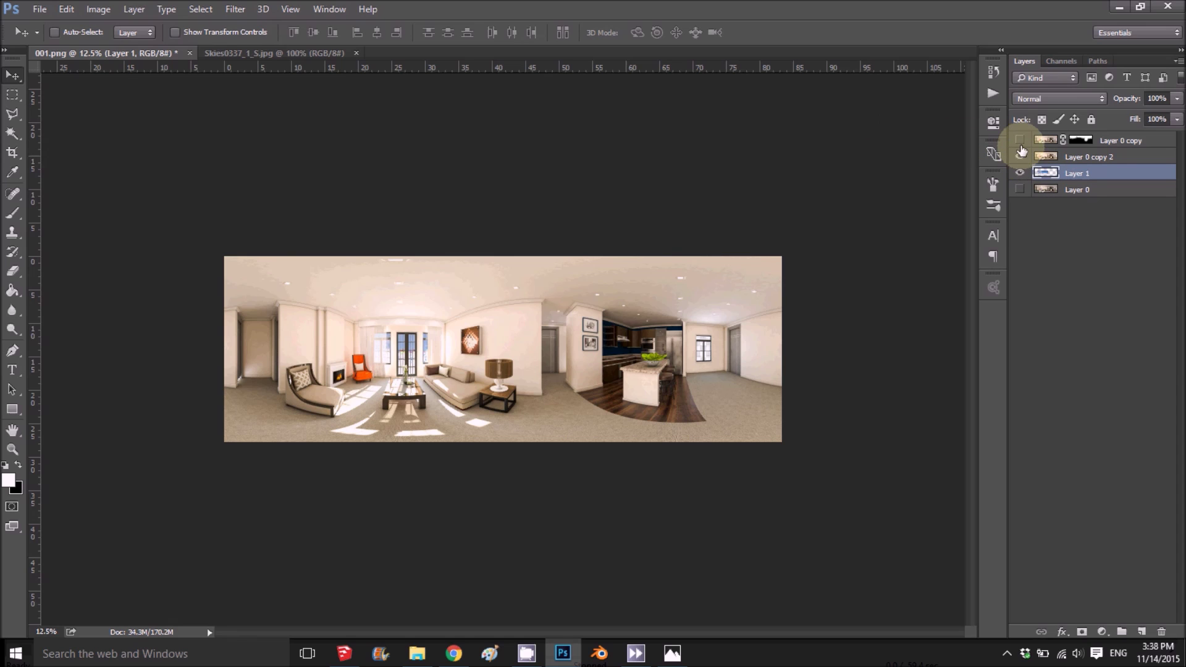
Reposition the Layer 1 sky behind the living room's glass door and windows.
{"action": "left_click_drag", "start_coordinate": [562, 370], "coordinate": [535, 325]}
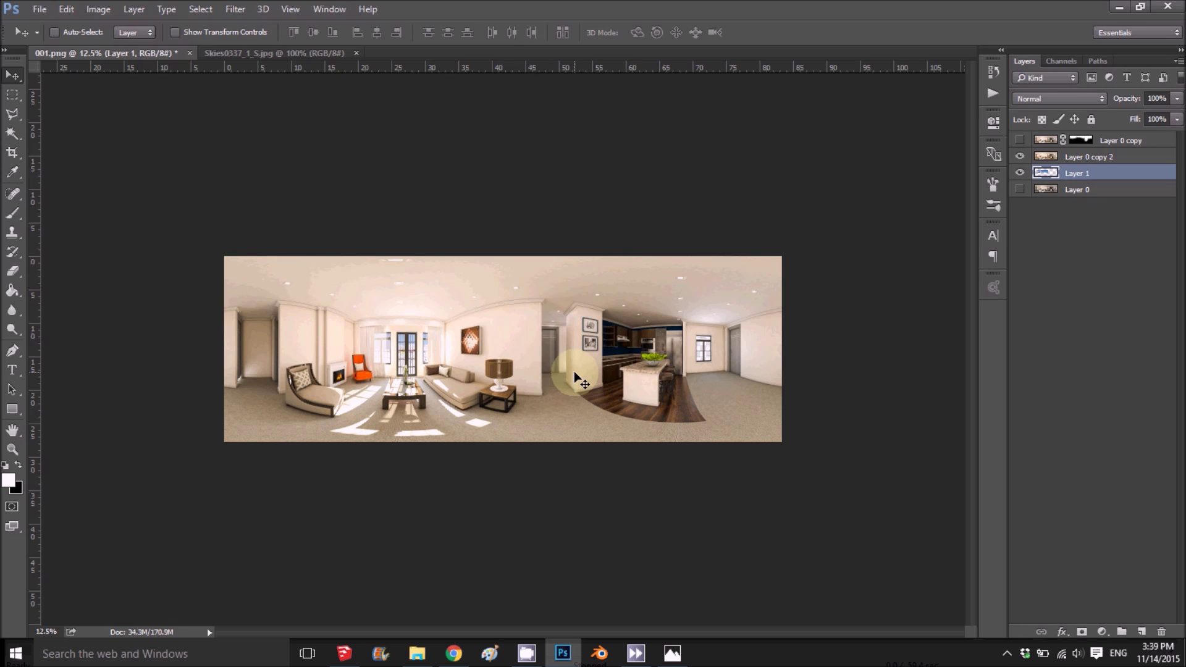
{"action": "scroll", "coordinate": [574, 377], "scroll_direction": "up", "scroll_amount": 4, "text": "alt"}
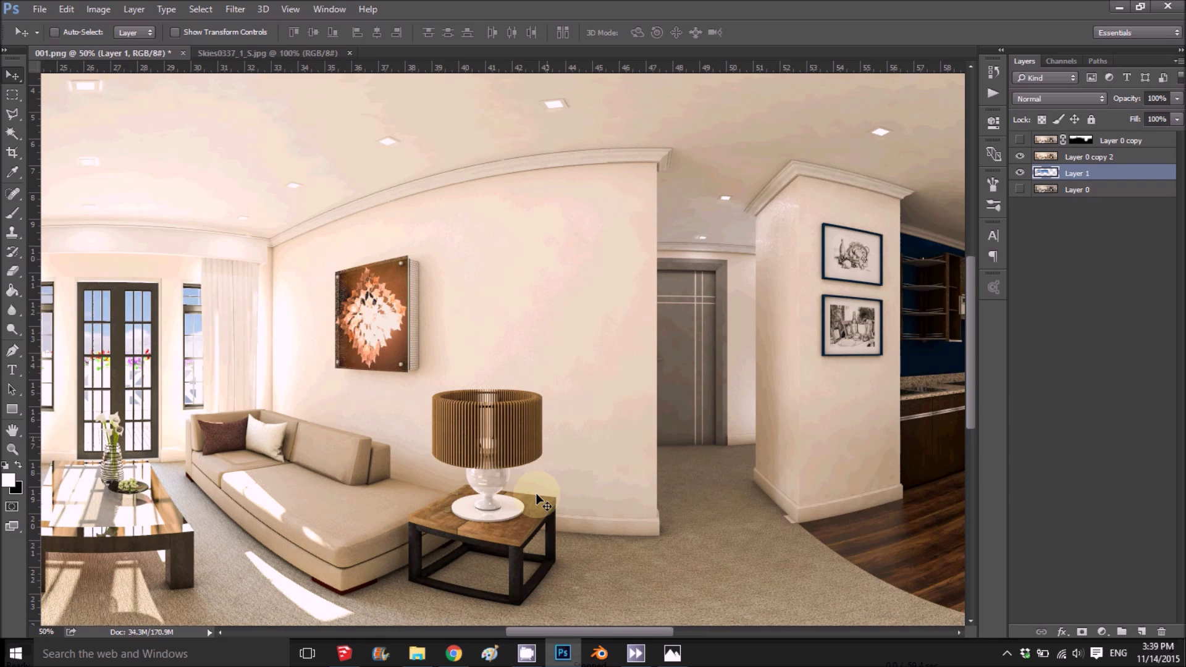
{"action": "left_click_drag", "start_coordinate": [584, 632], "coordinate": [451, 618]}
{"action": "left_click_drag", "start_coordinate": [660, 368], "coordinate": [658, 398]}
Duplicate the Layer 1 sky and move the copy across behind the window beside the kitchen.
{"action": "key", "text": "ctrl+minus"}
{"action": "key", "text": "ctrl+minus"}
{"action": "key", "text": "ctrl+minus"}
{"action": "key", "text": "ctrl+minus"}
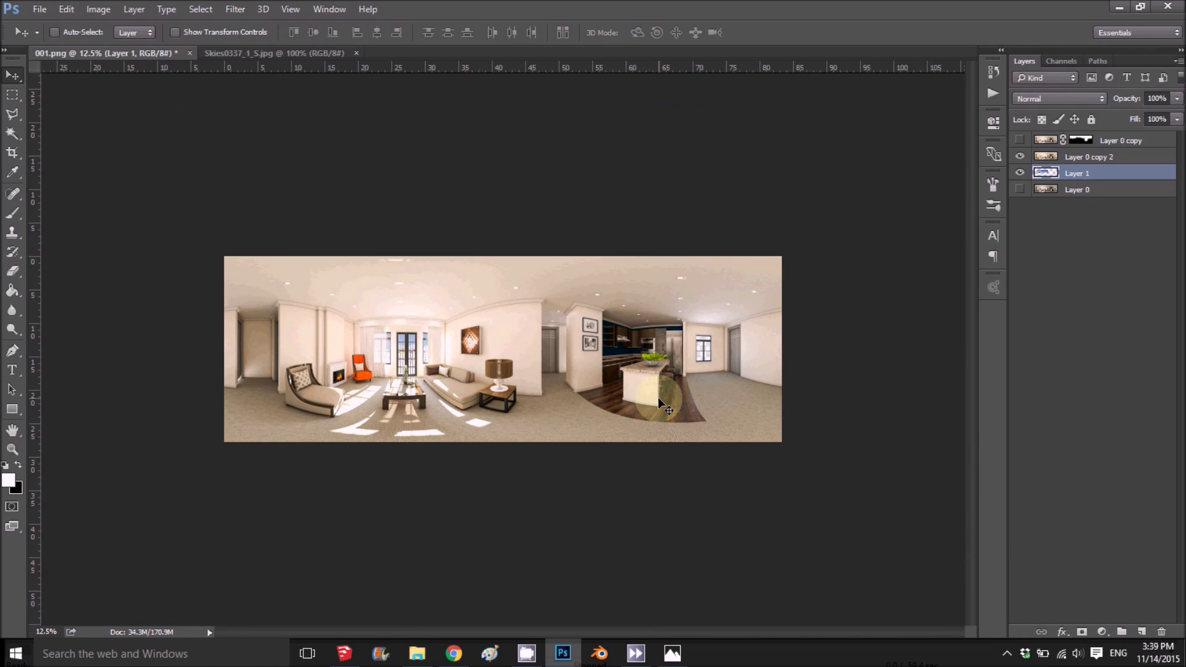
{"action": "left_click_drag", "start_coordinate": [1137, 170], "coordinate": [1142, 631]}
{"action": "left_click_drag", "start_coordinate": [502, 407], "coordinate": [805, 407]}
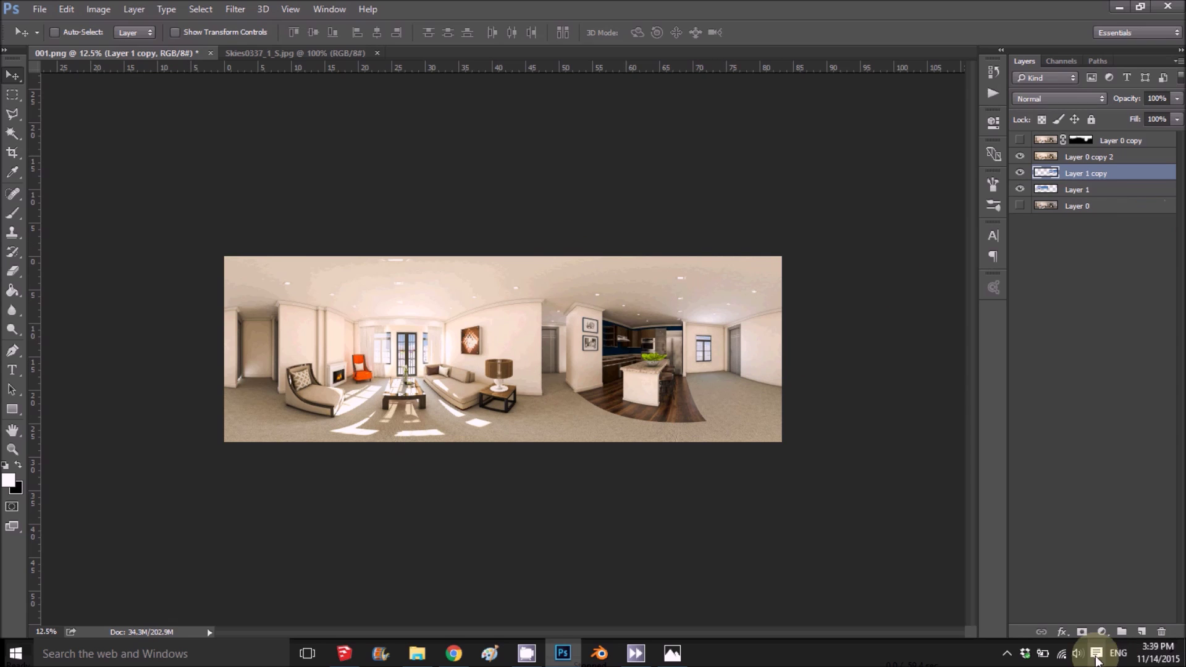
Add a new empty layer at the top of the layer stack and show Layer 0 copy.
{"action": "left_click", "coordinate": [1143, 633]}
{"action": "left_click_drag", "start_coordinate": [1092, 174], "coordinate": [1092, 138]}
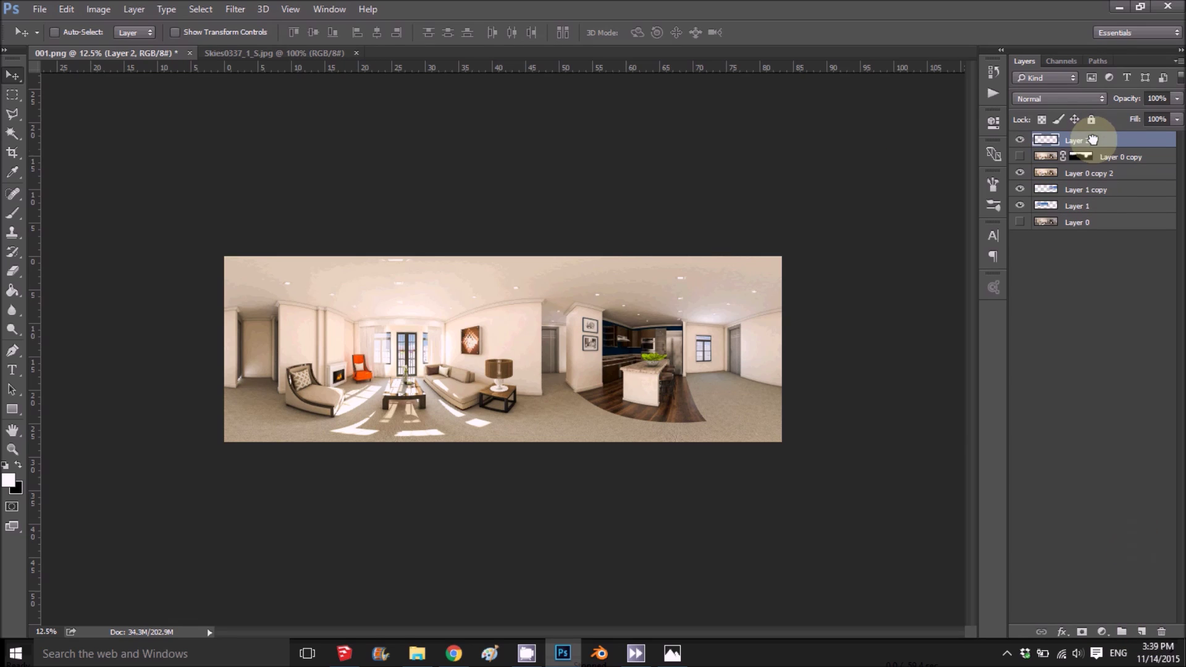
{"action": "left_click", "coordinate": [1018, 157]}
Choose the Brush tool and set the foreground colour to pale yellow #fdf7c7.
{"action": "left_click", "coordinate": [13, 213]}
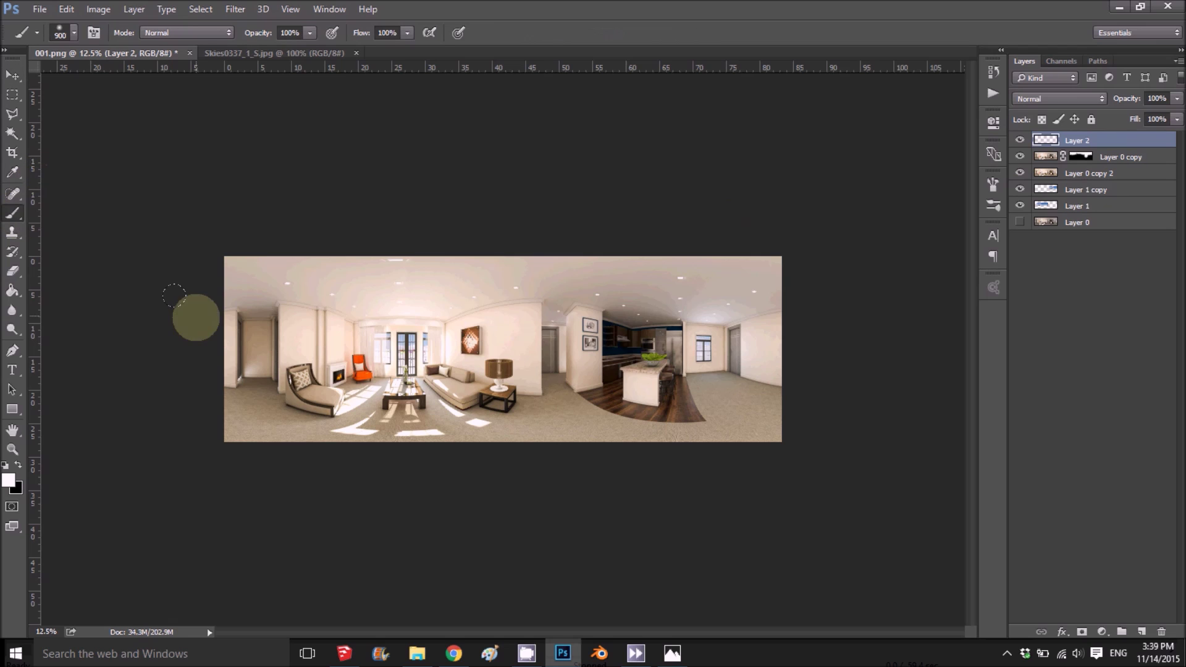
{"action": "left_click", "coordinate": [8, 480]}
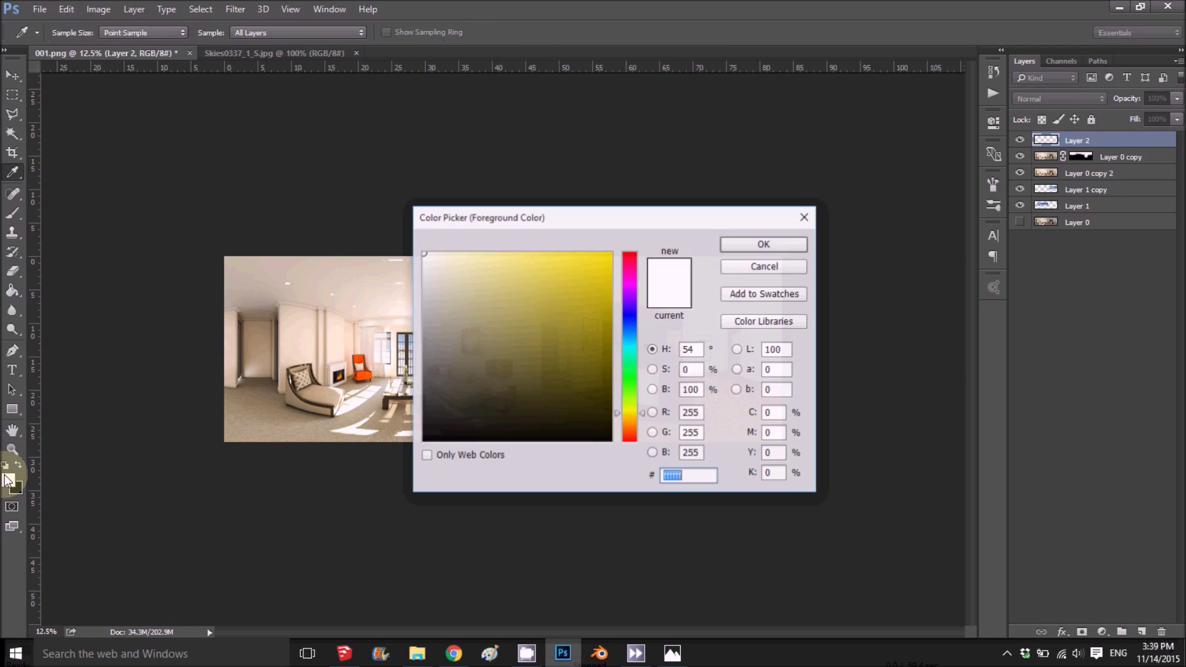
{"action": "left_click", "coordinate": [459, 254]}
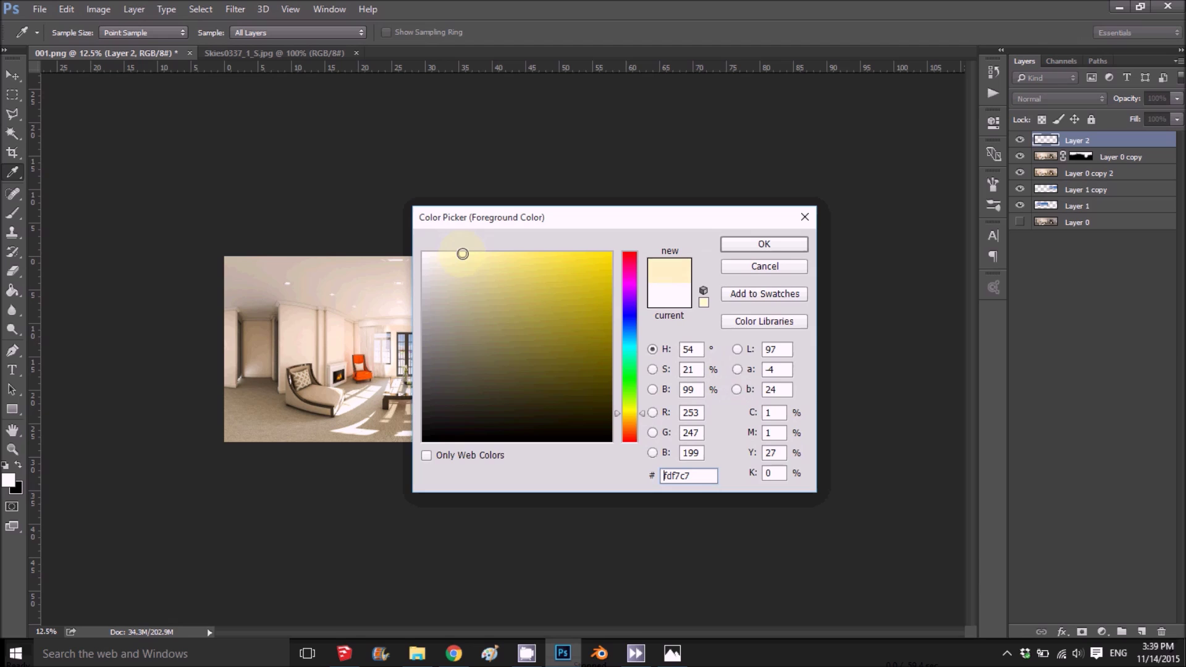
{"action": "left_click", "coordinate": [741, 246]}
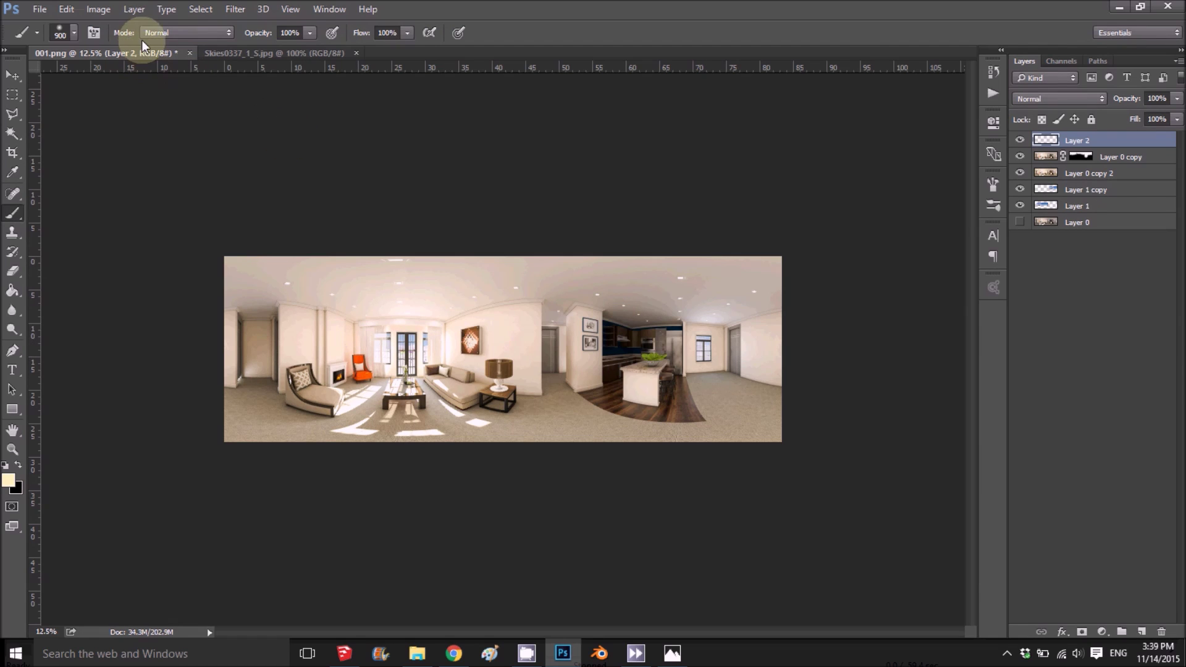
Paint a pale yellow glow on Layer 2 over the living room and kitchen-side windows with a soft brush enlarged to 1300 px.
{"action": "left_click", "coordinate": [68, 32]}
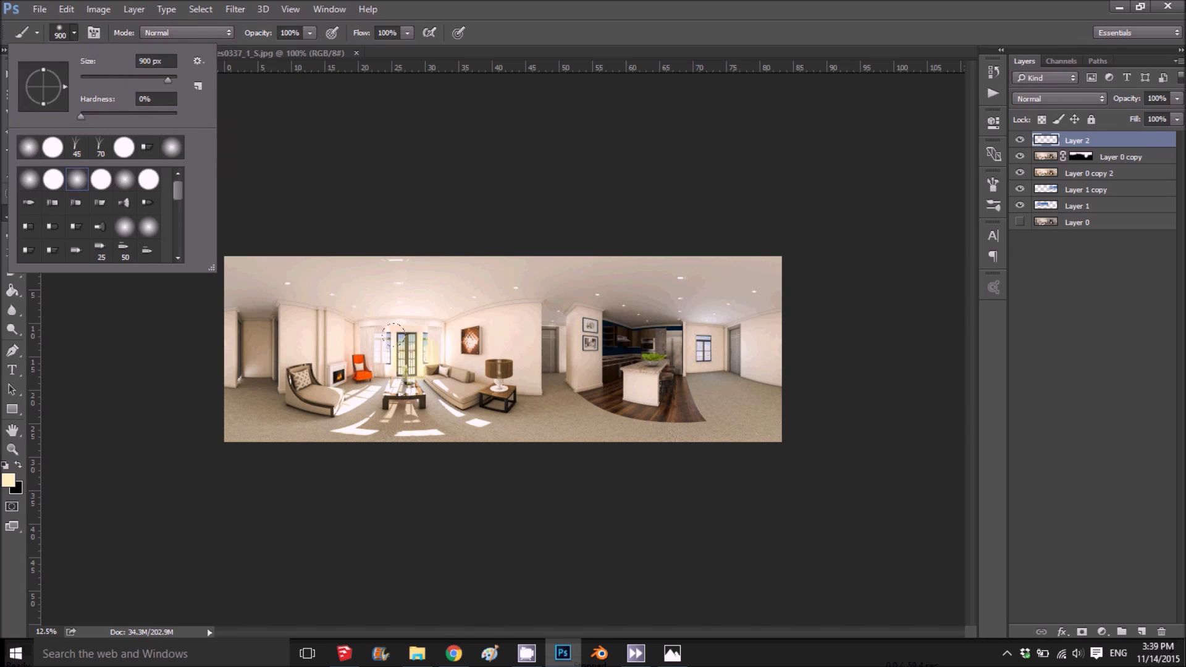
{"action": "key", "text": "bracketright"}
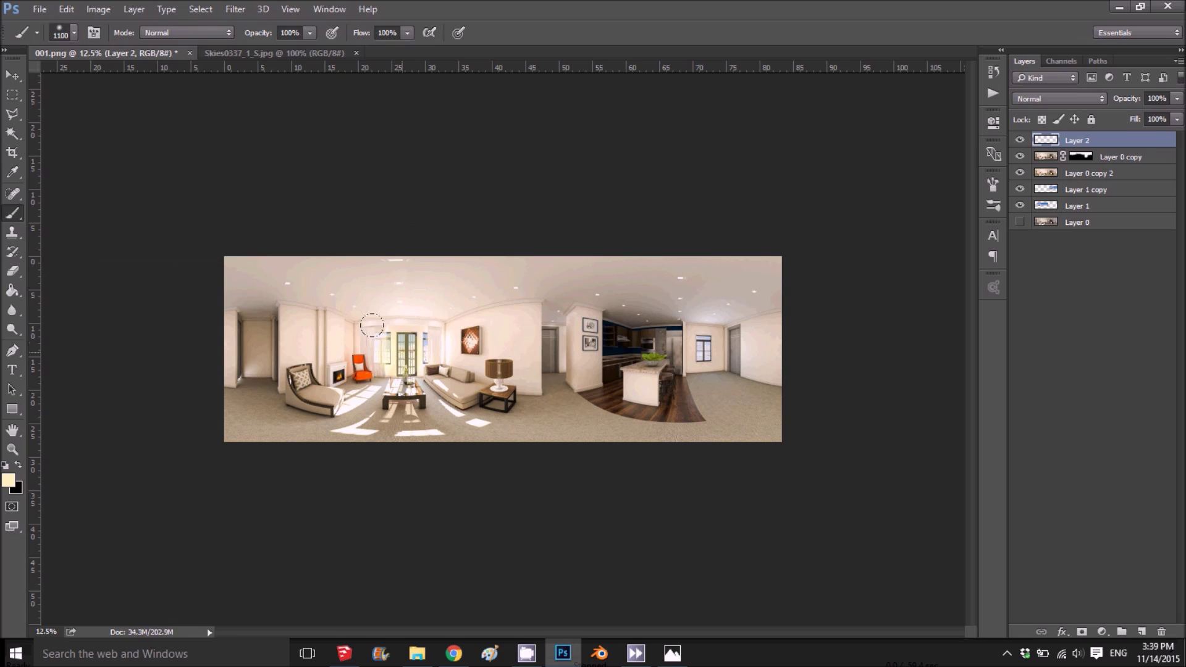
{"action": "left_click", "coordinate": [405, 346]}
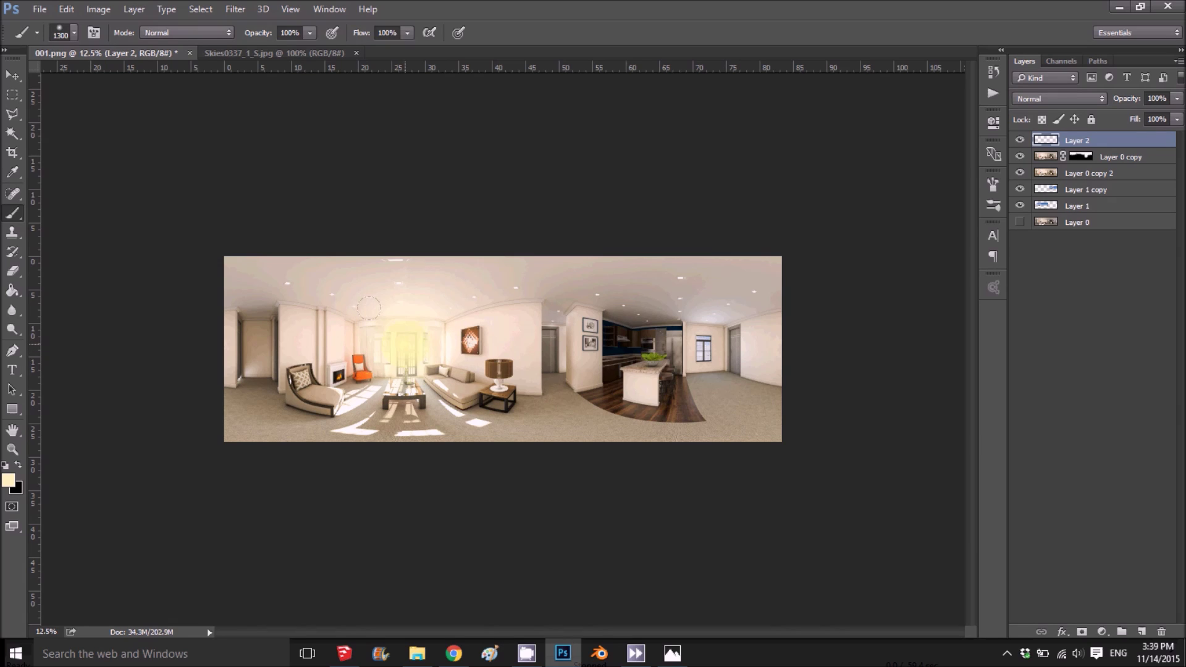
{"action": "left_click", "coordinate": [405, 352]}
{"action": "left_click", "coordinate": [679, 315]}
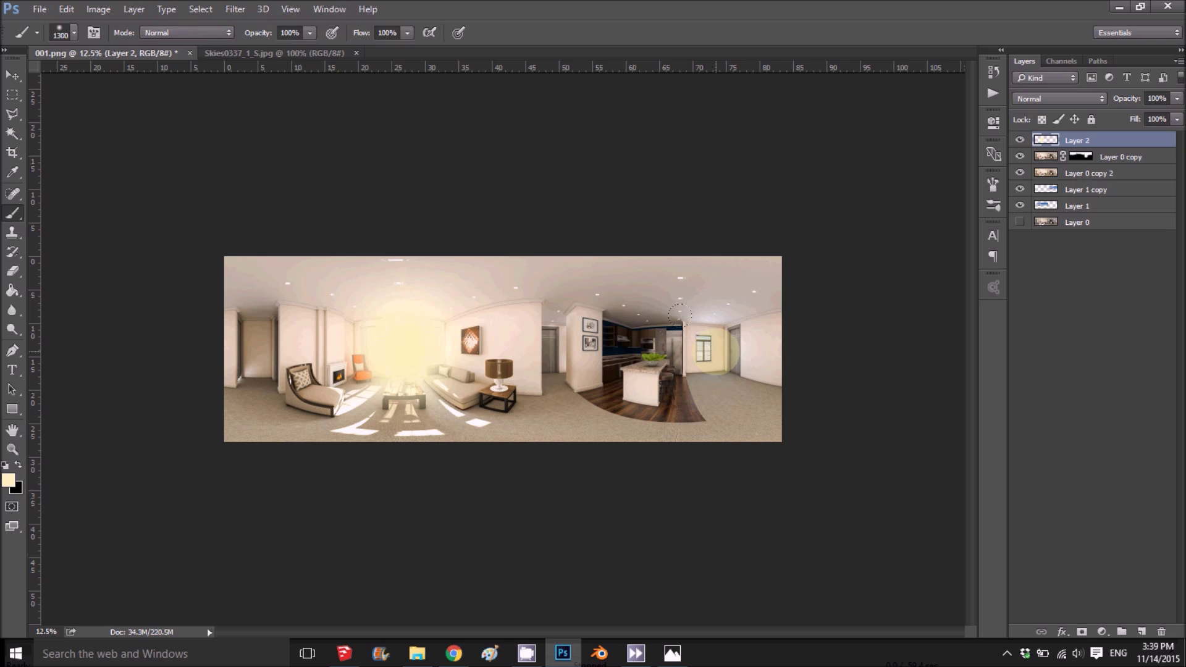
Paint the glow over the kitchen-side window with a 900 px brush and set Layer 2's blend mode to Soft Light.
{"action": "left_click", "coordinate": [698, 340]}
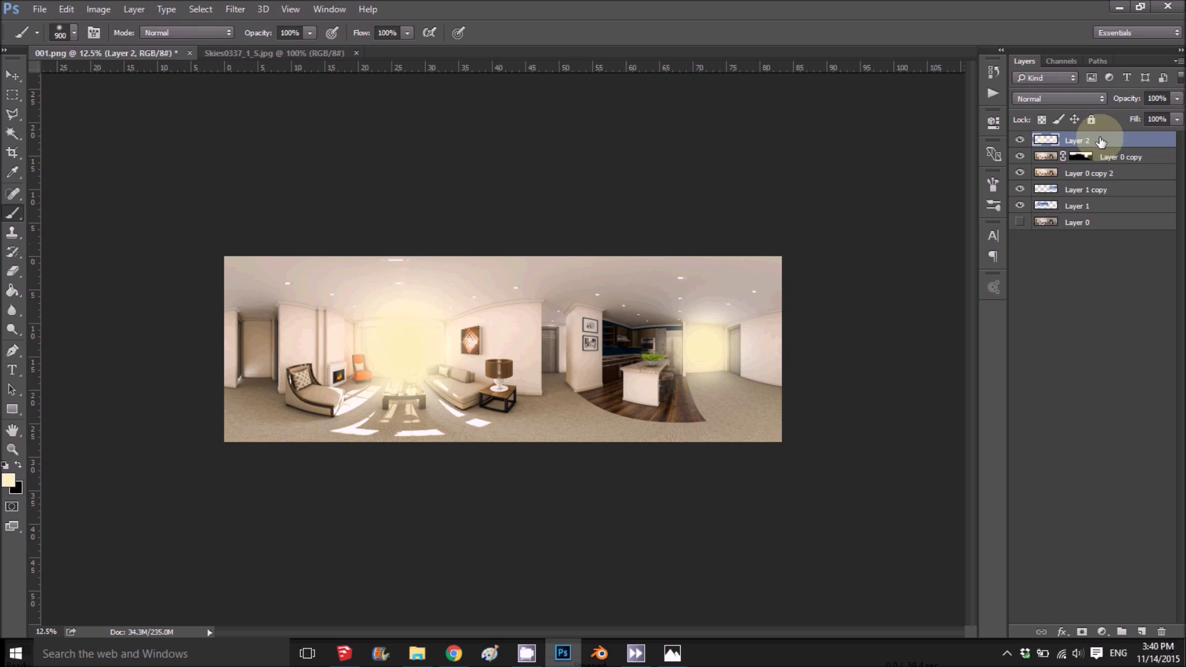
{"action": "left_click", "coordinate": [1075, 97]}
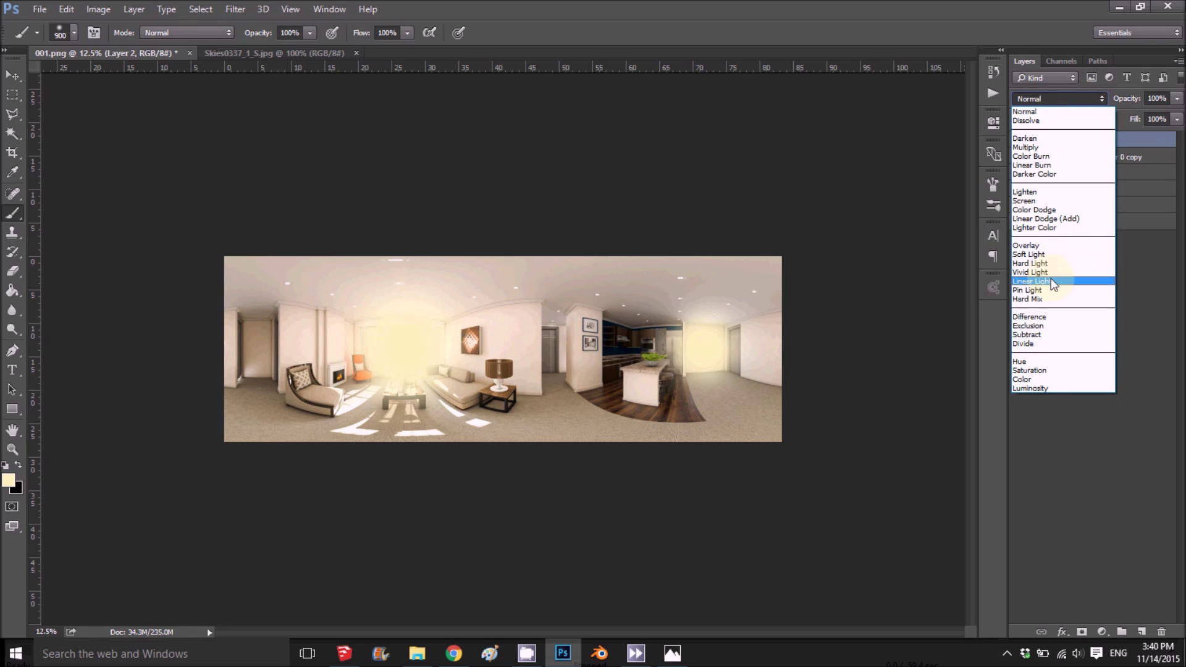
{"action": "left_click", "coordinate": [1050, 255]}
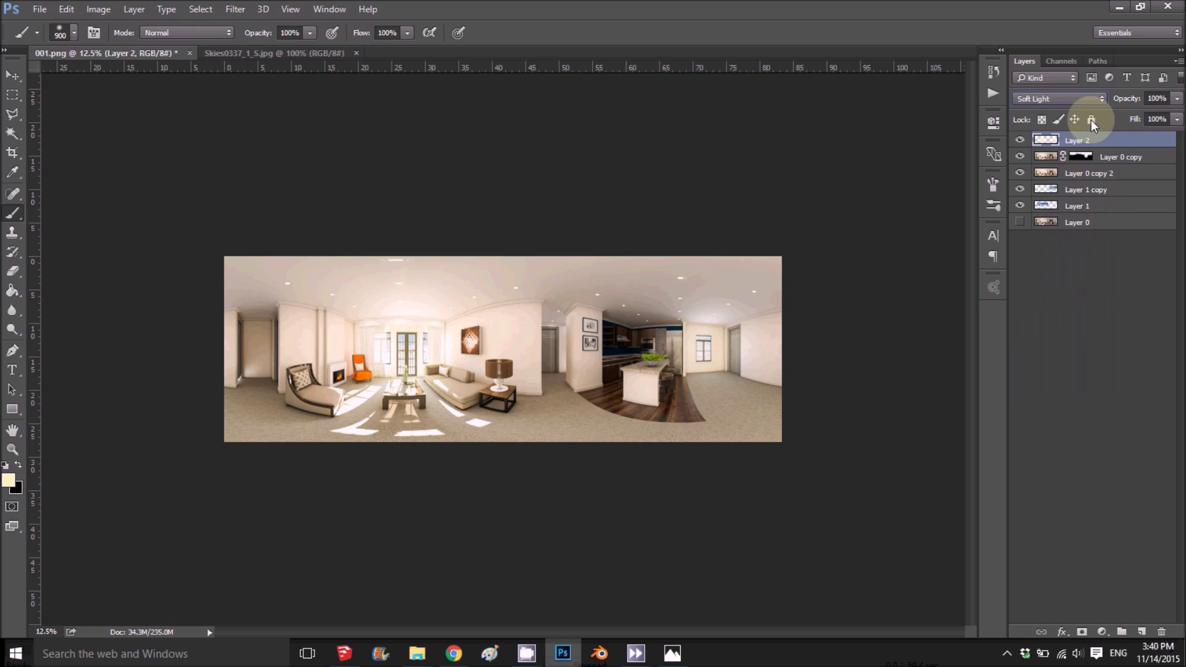
Lower Layer 2's opacity to 77% and toggle its visibility to compare the image with and without the glow.
{"action": "left_click", "coordinate": [1020, 141]}
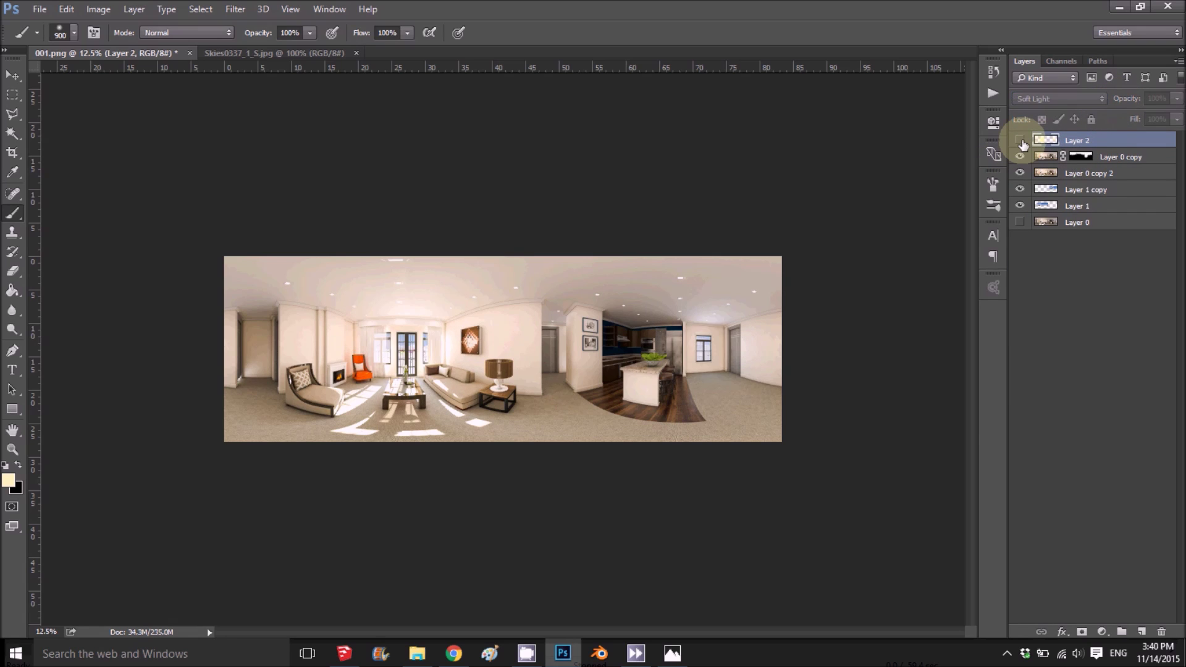
{"action": "left_click", "coordinate": [1020, 141]}
{"action": "left_click", "coordinate": [1022, 142]}
{"action": "left_click", "coordinate": [1021, 142]}
{"action": "left_click", "coordinate": [1022, 142]}
{"action": "left_click", "coordinate": [1022, 142]}
{"action": "left_click_drag", "start_coordinate": [1127, 101], "coordinate": [1122, 102]}
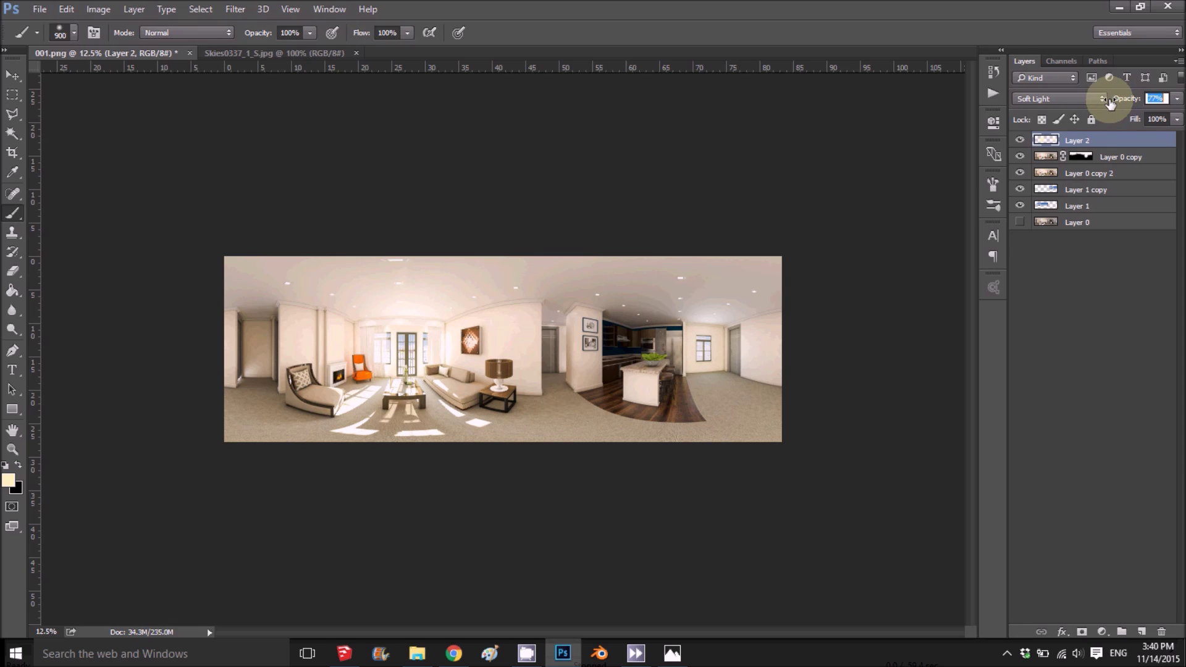
{"action": "left_click", "coordinate": [1020, 141]}
{"action": "left_click", "coordinate": [1020, 141]}
{"action": "left_click", "coordinate": [1020, 141]}
{"action": "left_click", "coordinate": [1020, 141]}
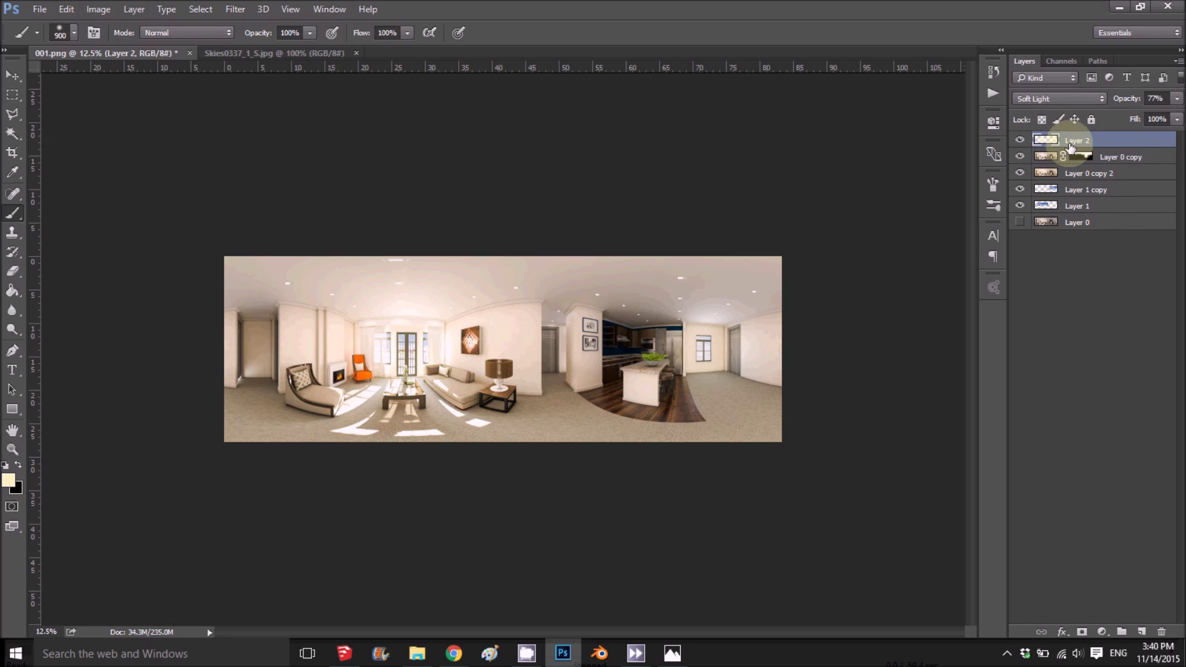
Add a new layer directly above Layer 1 copy and fill it with the pale yellow foreground colour.
{"action": "left_click", "coordinate": [1081, 190]}
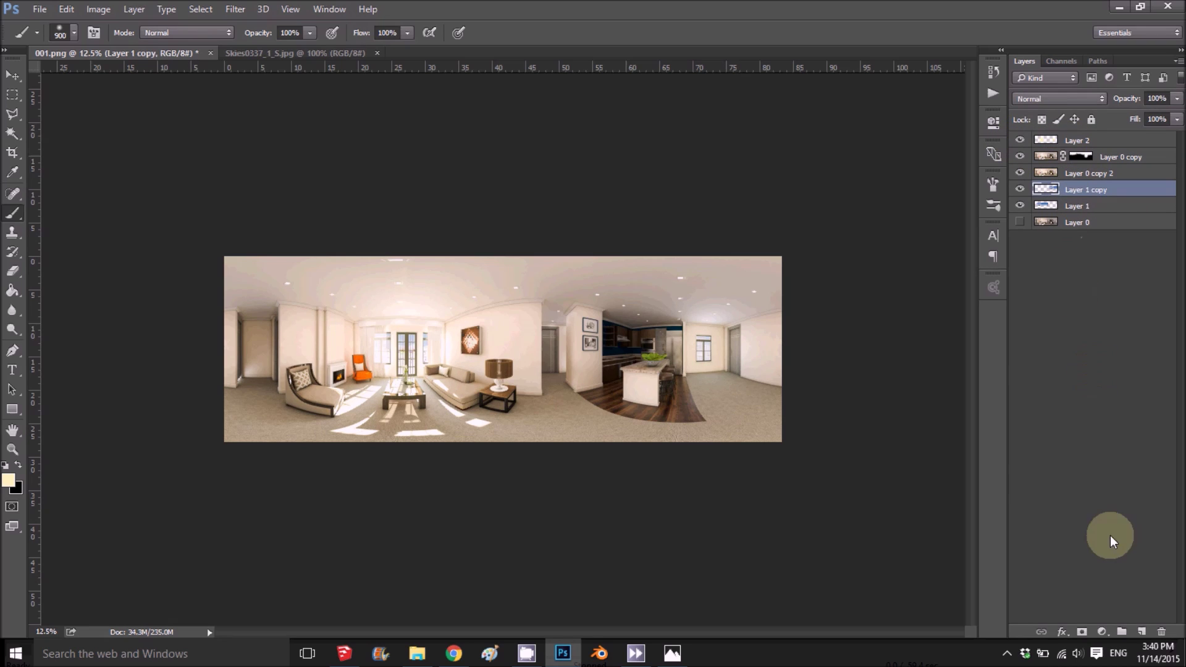
{"action": "left_click", "coordinate": [1143, 633]}
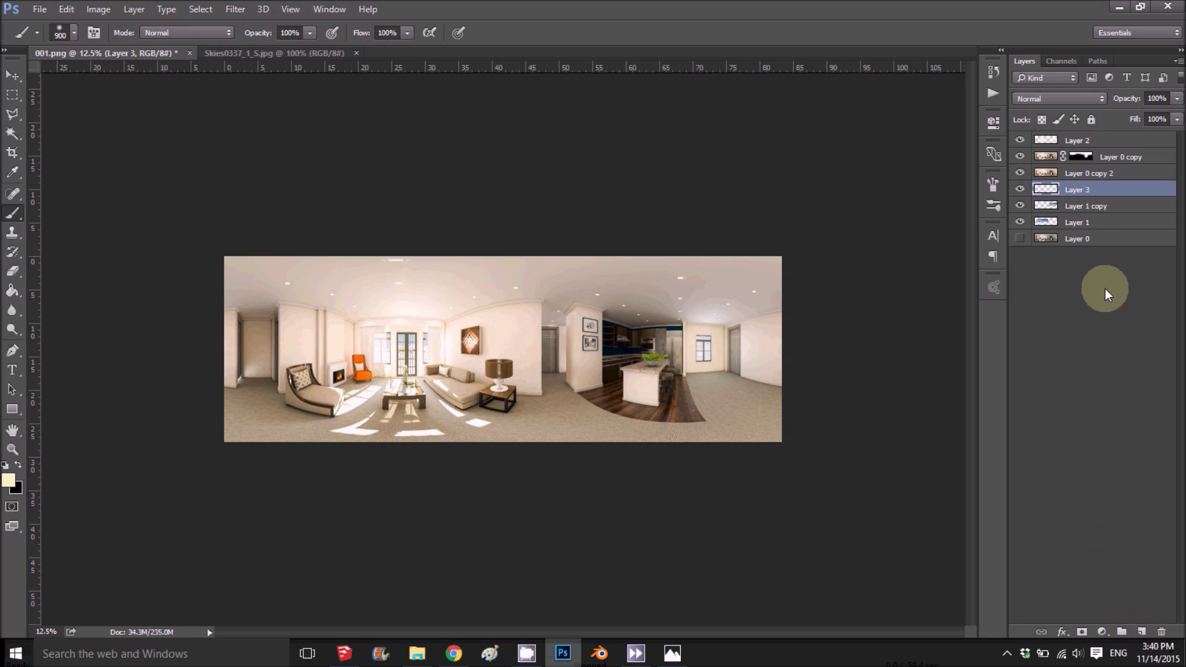
{"action": "left_click", "coordinate": [12, 290]}
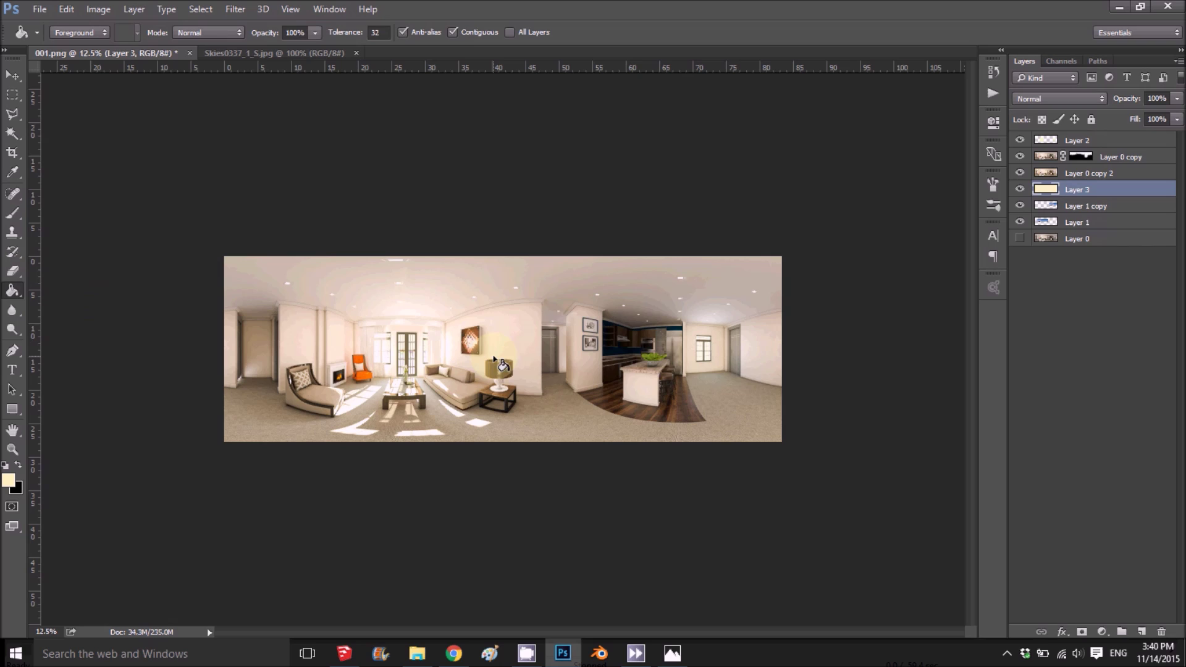
{"action": "mouse_move", "coordinate": [1021, 174]}
{"action": "left_mouse_down"}
{"action": "mouse_move", "coordinate": [1020, 143]}
{"action": "mouse_move", "coordinate": [1019, 185]}
{"action": "left_mouse_up"}
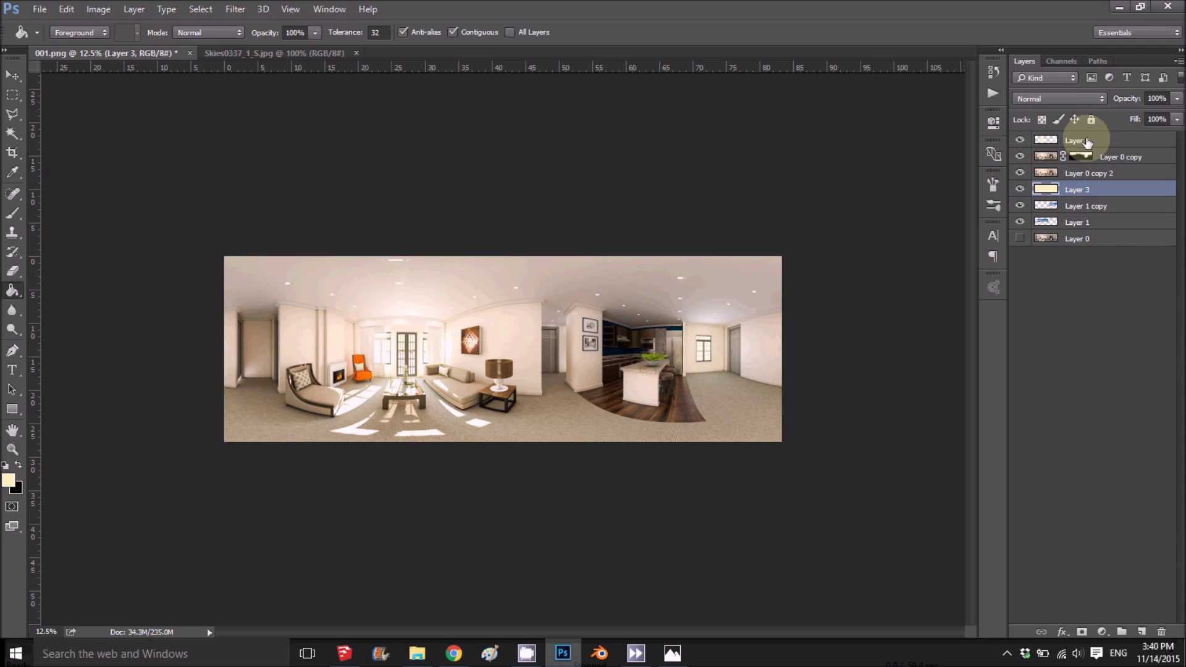
Set Layer 3's blend mode to Soft Light and toggle its visibility to compare the sky behind the windows.
{"action": "left_click", "coordinate": [1085, 98]}
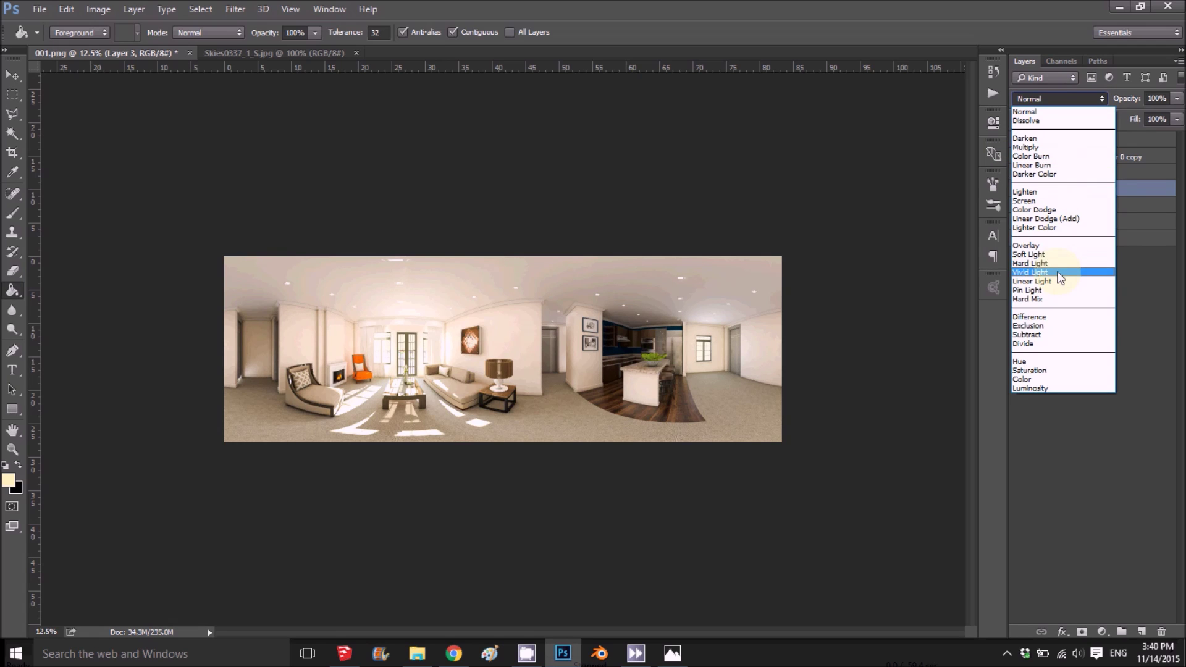
{"action": "left_click", "coordinate": [1053, 254]}
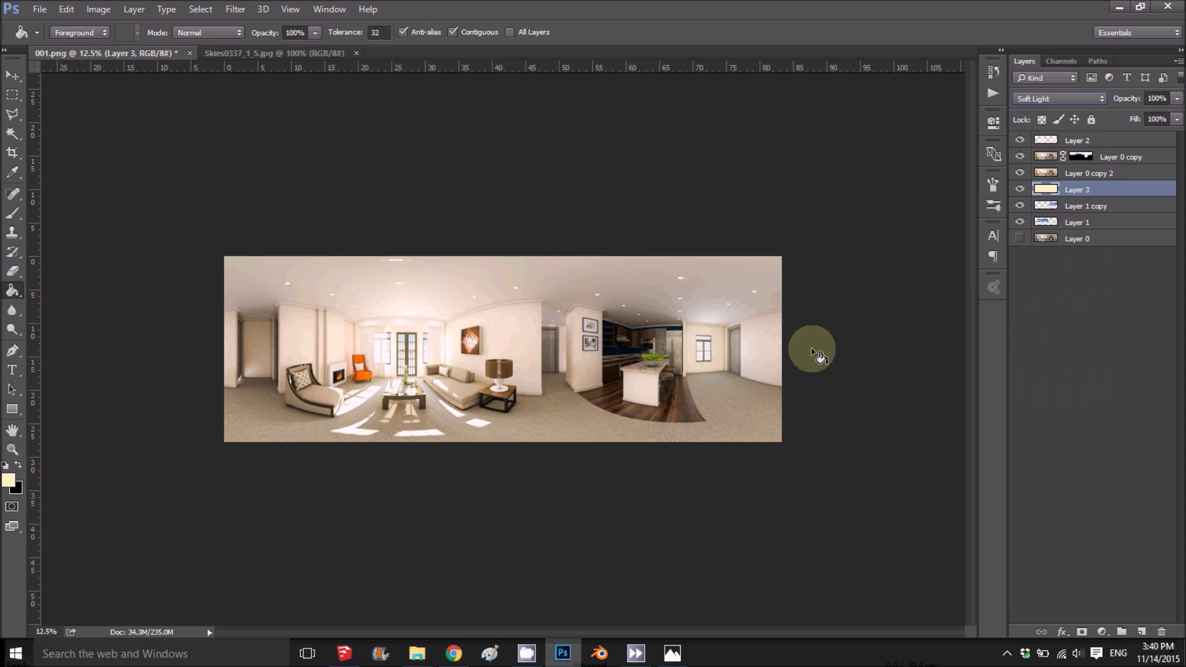
{"action": "key", "text": "ctrl+plus"}
{"action": "key", "text": "ctrl+plus"}
{"action": "key", "text": "ctrl+plus"}
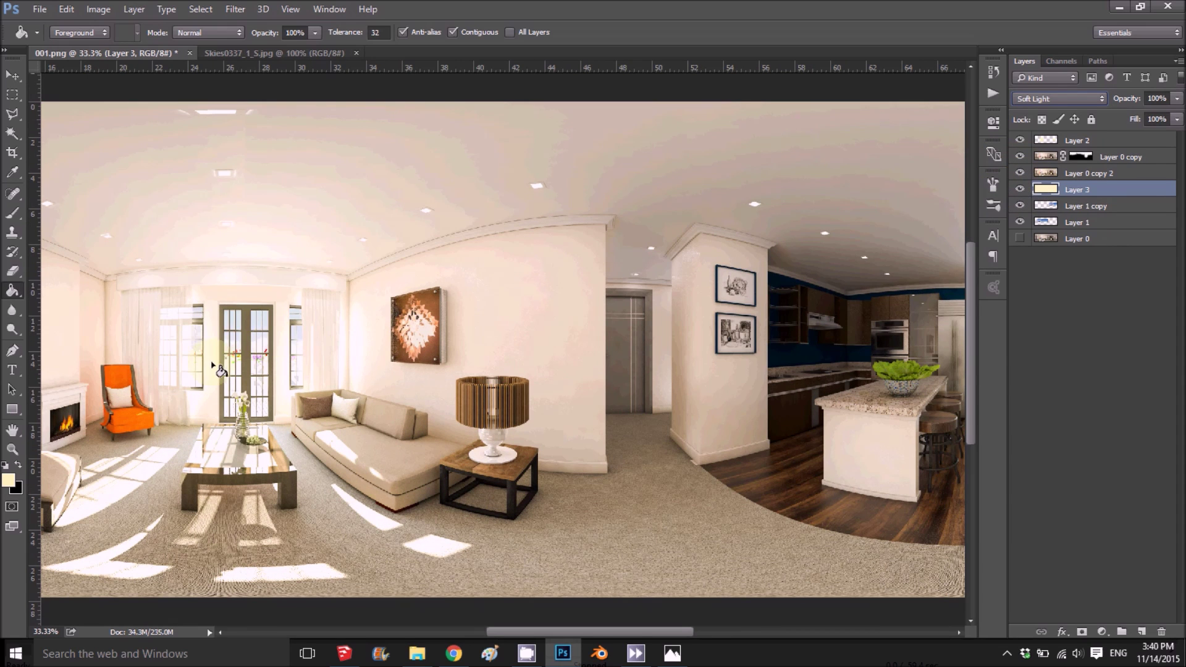
{"action": "left_click", "coordinate": [1020, 190]}
{"action": "left_click", "coordinate": [1020, 190]}
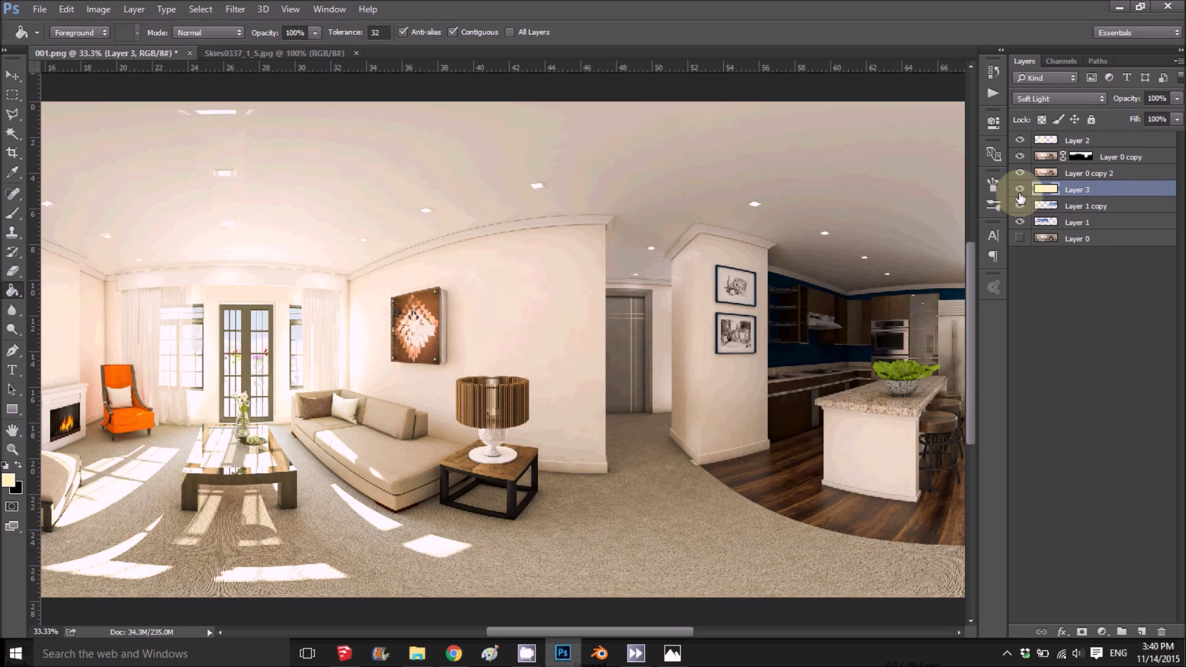
{"action": "left_click", "coordinate": [1020, 189]}
{"action": "left_click", "coordinate": [1020, 189]}
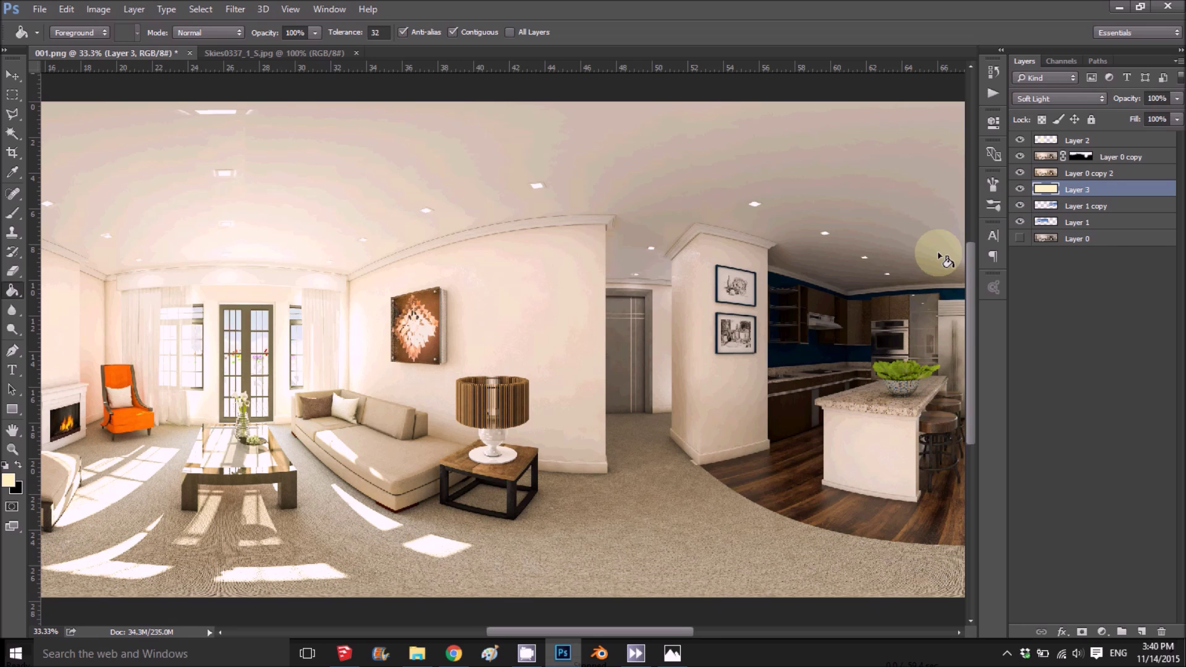
Add a new layer at the top of the layer stack and fill it with black.
{"action": "scroll", "coordinate": [944, 258], "scroll_direction": "down", "scroll_amount": 2, "text": "alt"}
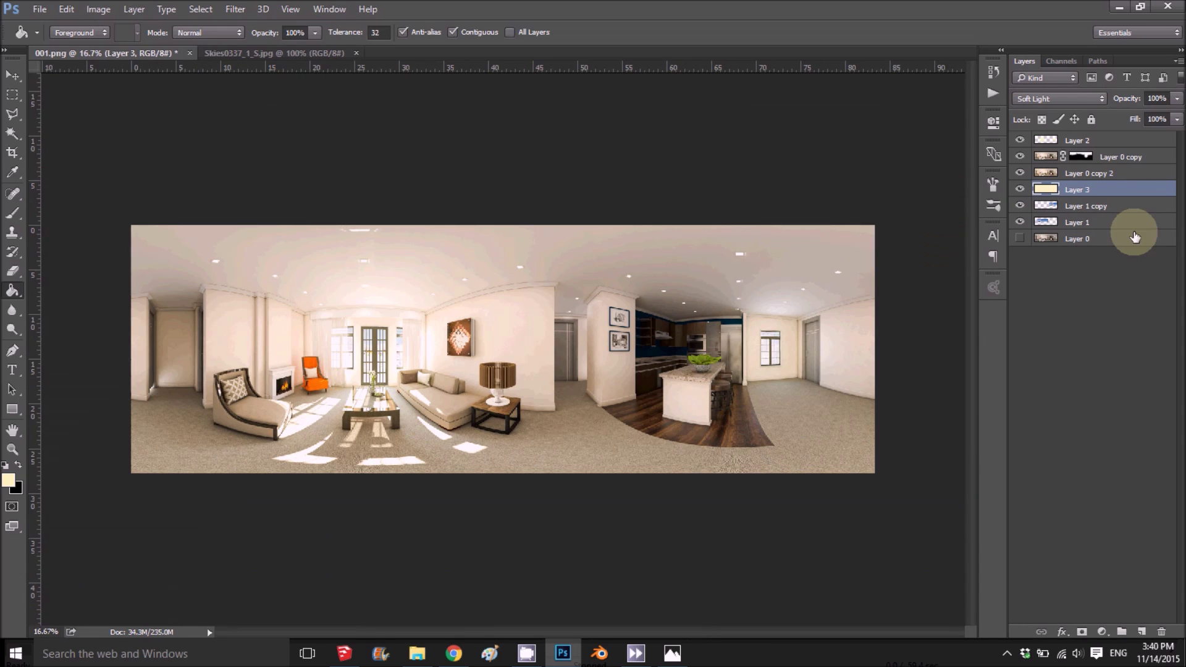
{"action": "left_click", "coordinate": [1144, 639]}
{"action": "left_click_drag", "start_coordinate": [1087, 189], "coordinate": [1086, 138]}
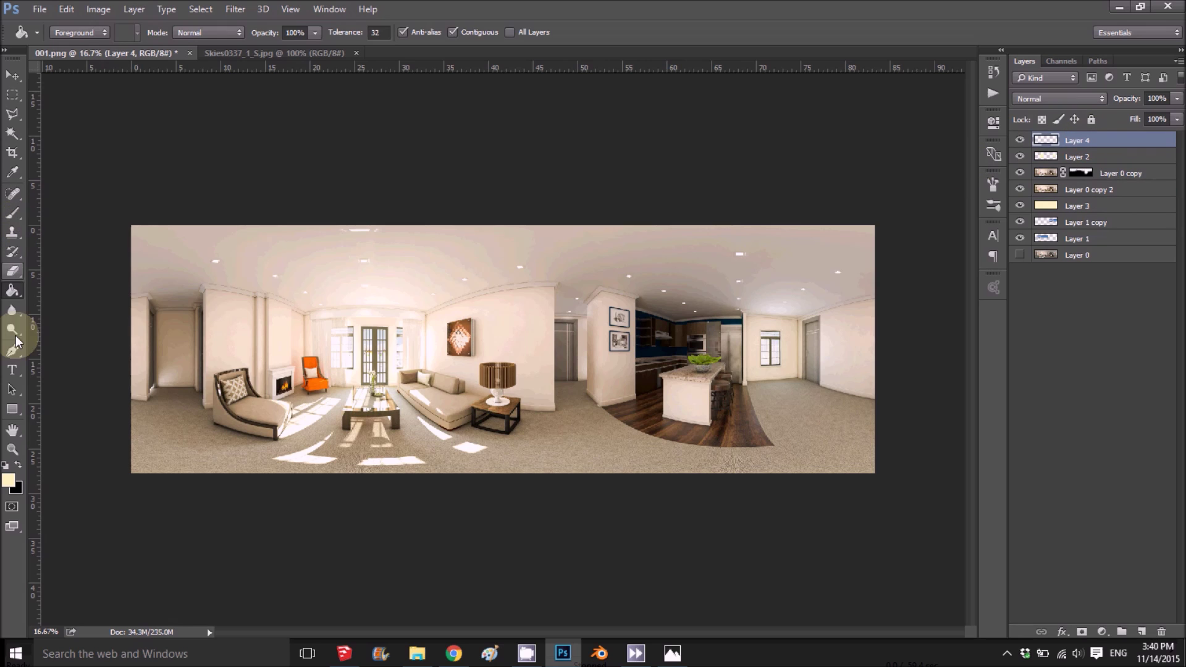
{"action": "left_click", "coordinate": [19, 466]}
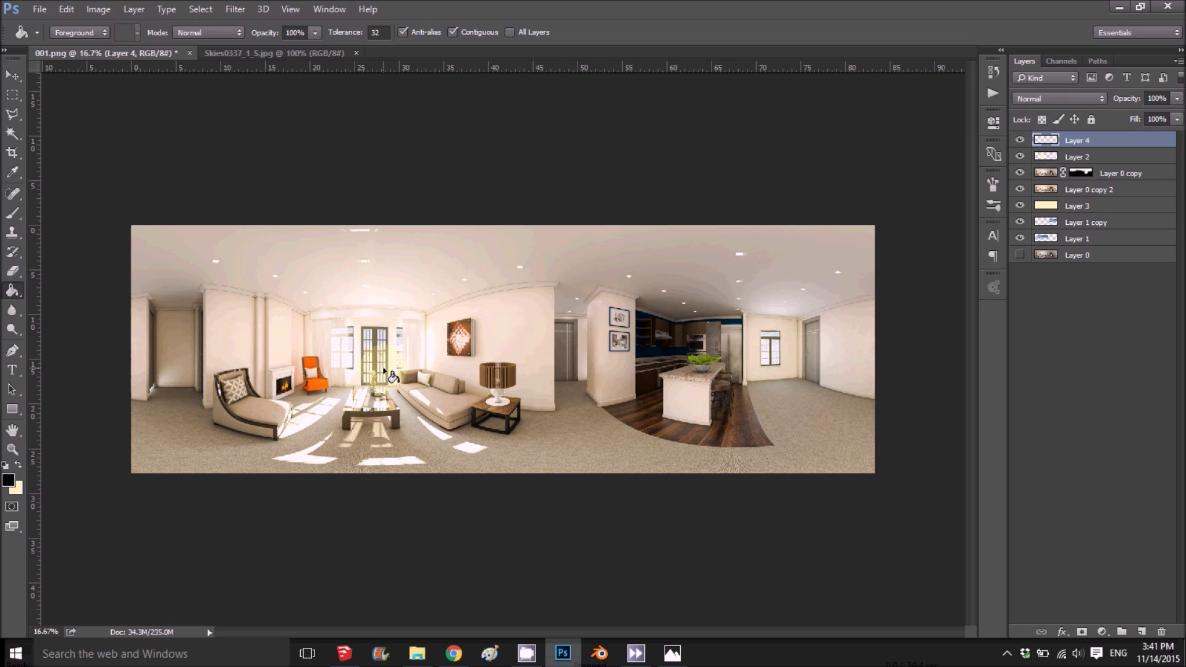
{"action": "left_click", "coordinate": [383, 368]}
Render a 50-300mm Zoom lens flare at 79% brightness on the black layer, centred over the living room windows.
{"action": "left_click", "coordinate": [243, 14]}
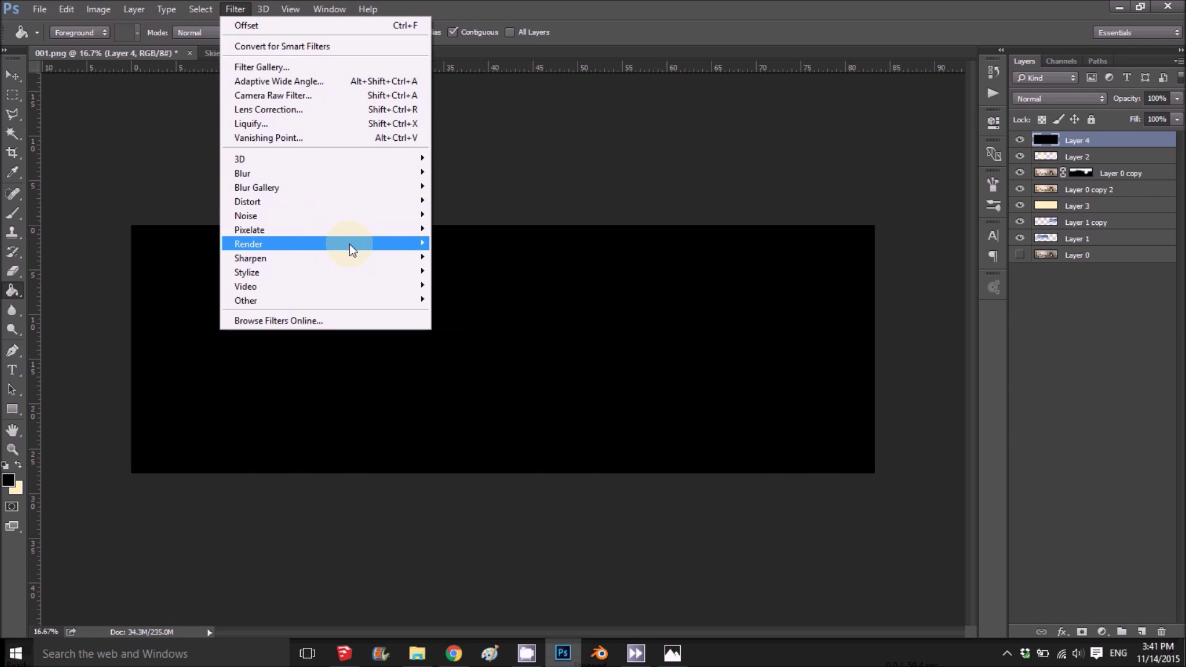
{"action": "mouse_move", "coordinate": [331, 244]}
{"action": "left_click", "coordinate": [476, 337]}
{"action": "left_click", "coordinate": [504, 223]}
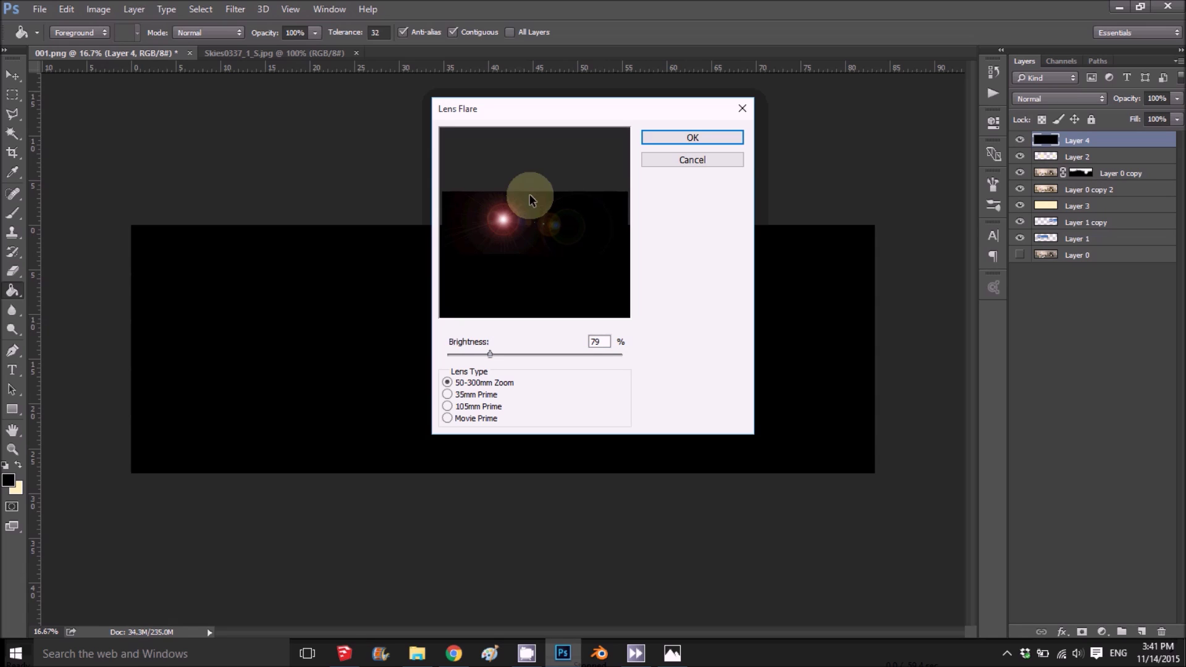
{"action": "left_click", "coordinate": [723, 138]}
Set Layer 4's blend mode to Screen and lower its opacity to 72%.
{"action": "left_click", "coordinate": [1063, 99]}
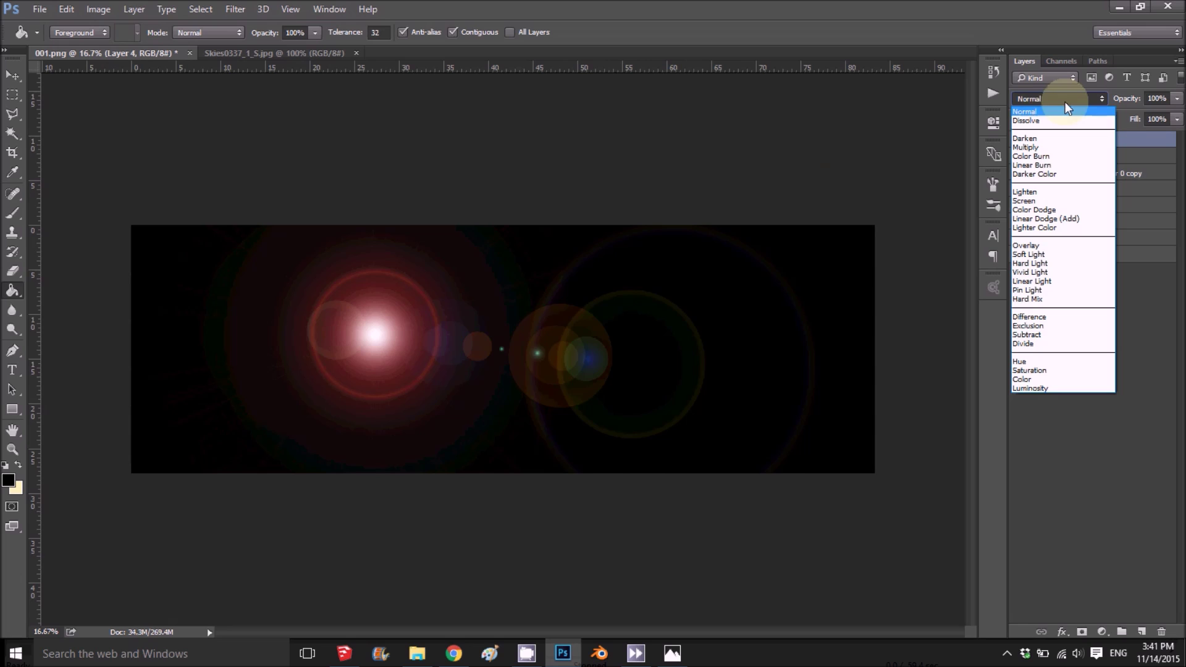
{"action": "left_click", "coordinate": [1054, 198]}
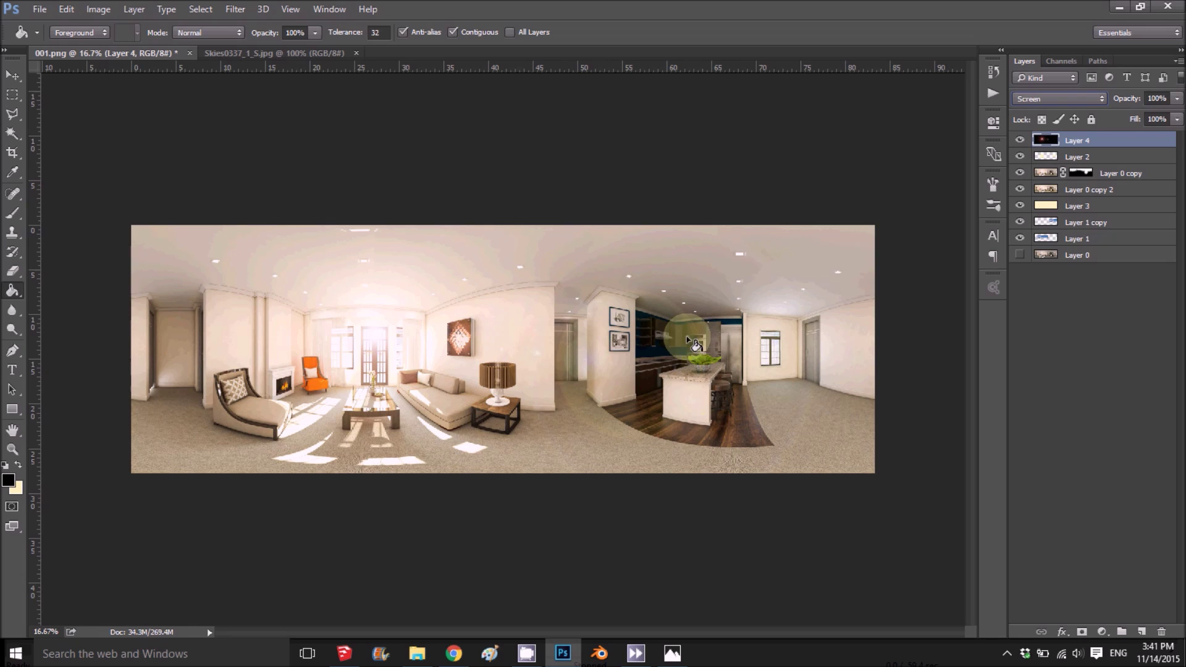
{"action": "left_click_drag", "start_coordinate": [1125, 104], "coordinate": [1113, 106]}
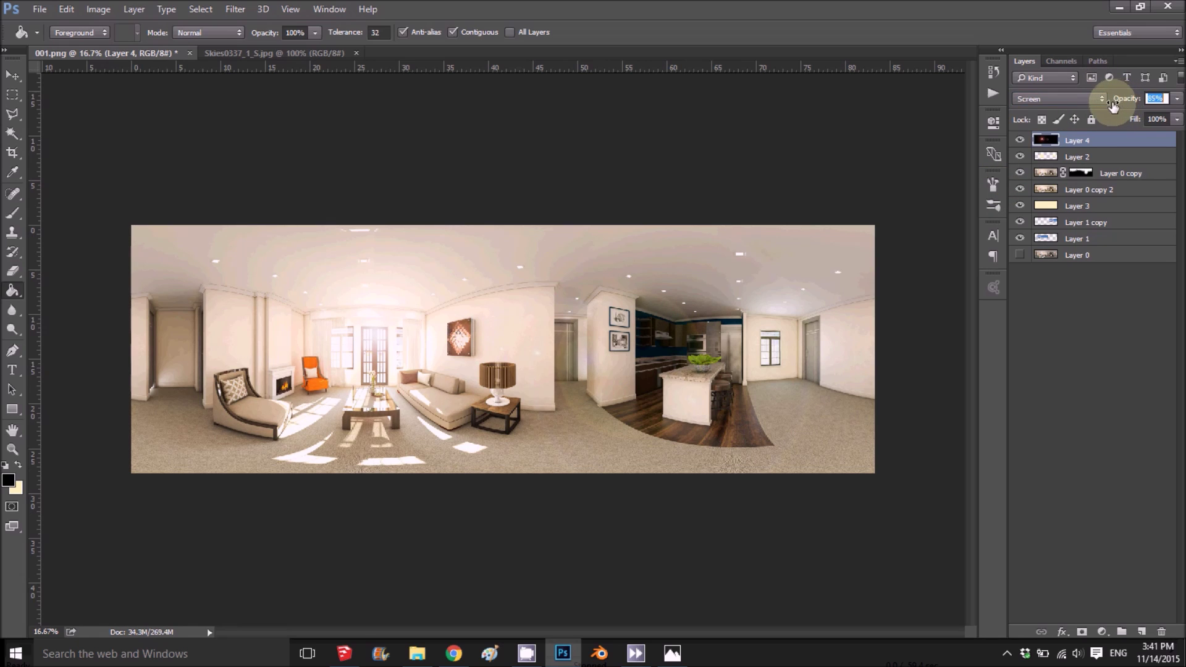
{"action": "left_click", "coordinate": [1129, 101]}
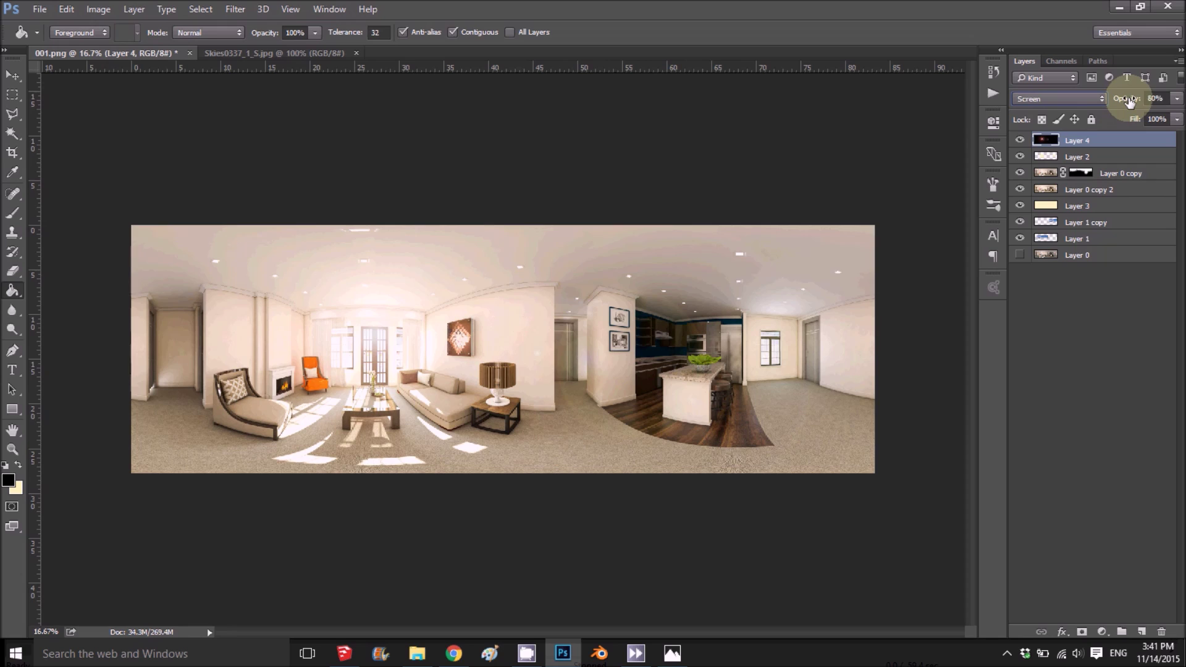
{"action": "left_click_drag", "start_coordinate": [1125, 100], "coordinate": [1123, 101]}
Duplicate all layers from Layer 4 down to Layer 1 and merge the copies into one layer.
{"action": "left_click", "coordinate": [1078, 146], "text": "shift"}
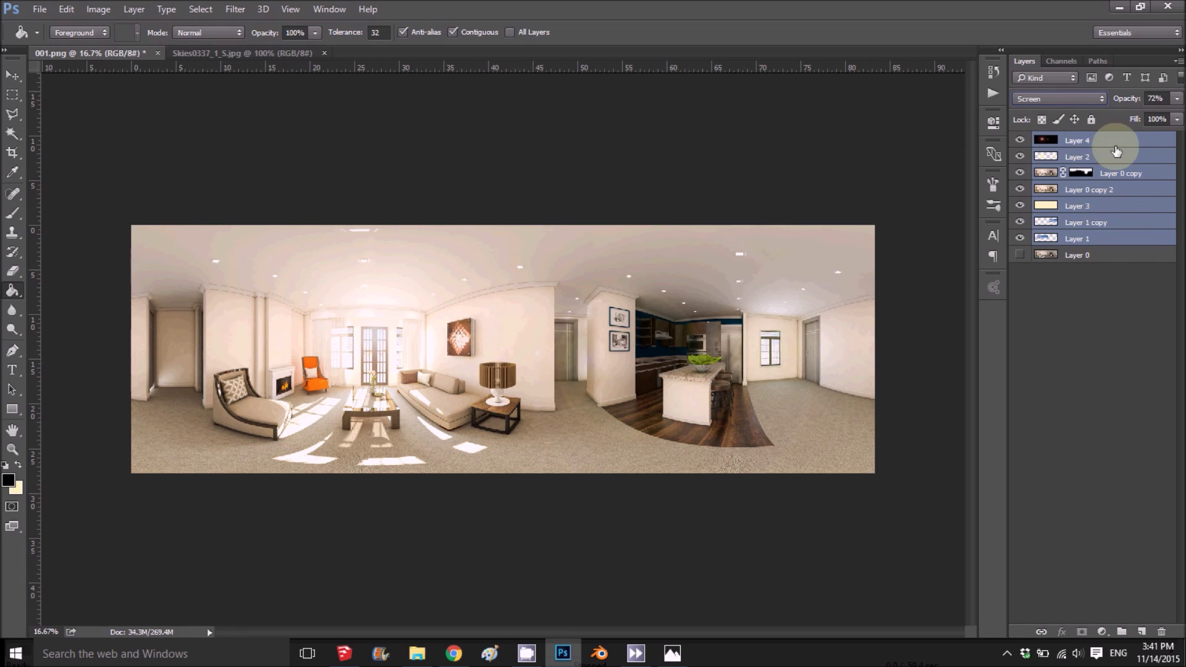
{"action": "left_click_drag", "start_coordinate": [1087, 250], "coordinate": [1144, 630]}
{"action": "right_click", "coordinate": [1088, 227]}
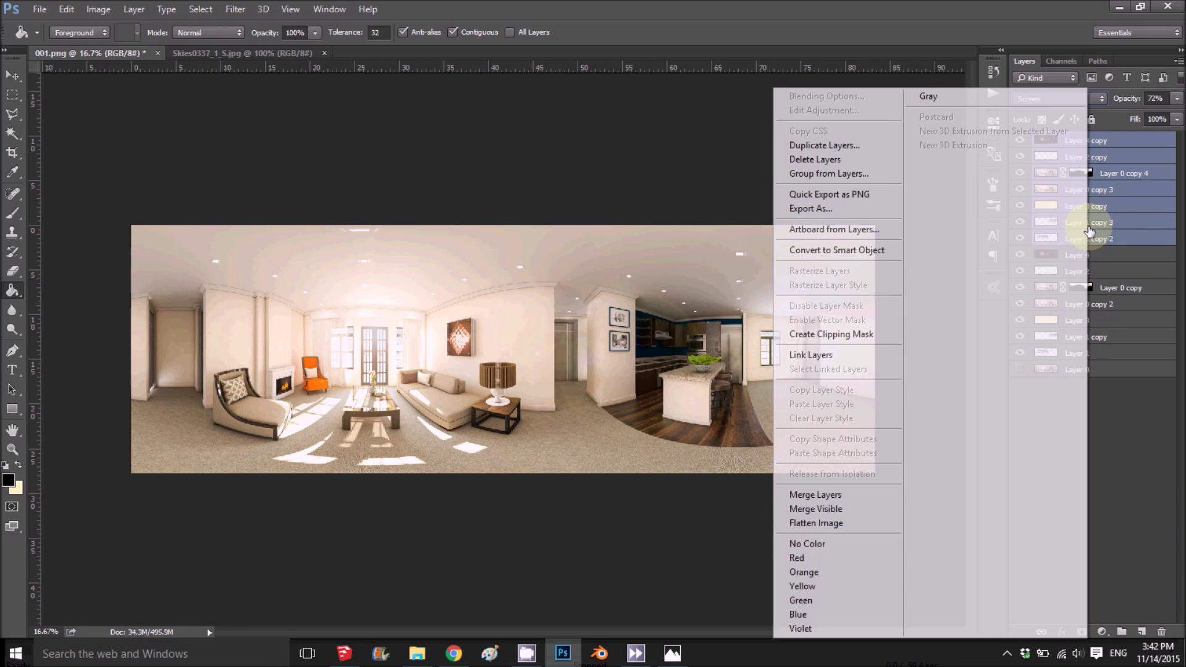
{"action": "left_click", "coordinate": [815, 495]}
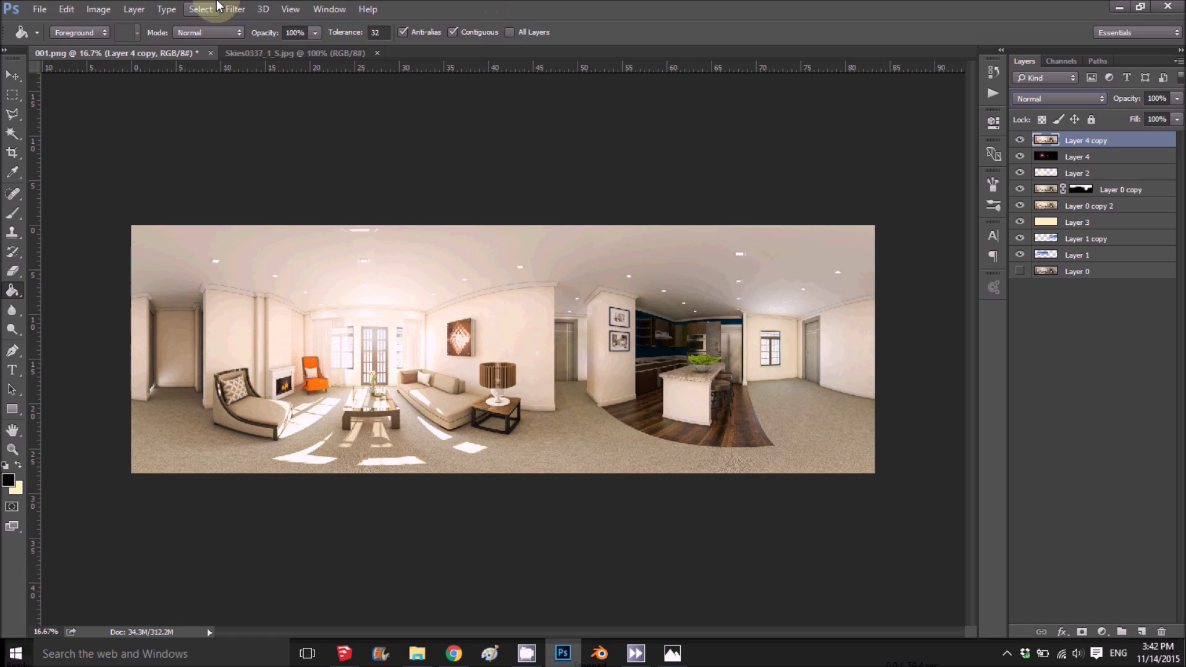
{"action": "left_click", "coordinate": [238, 8]}
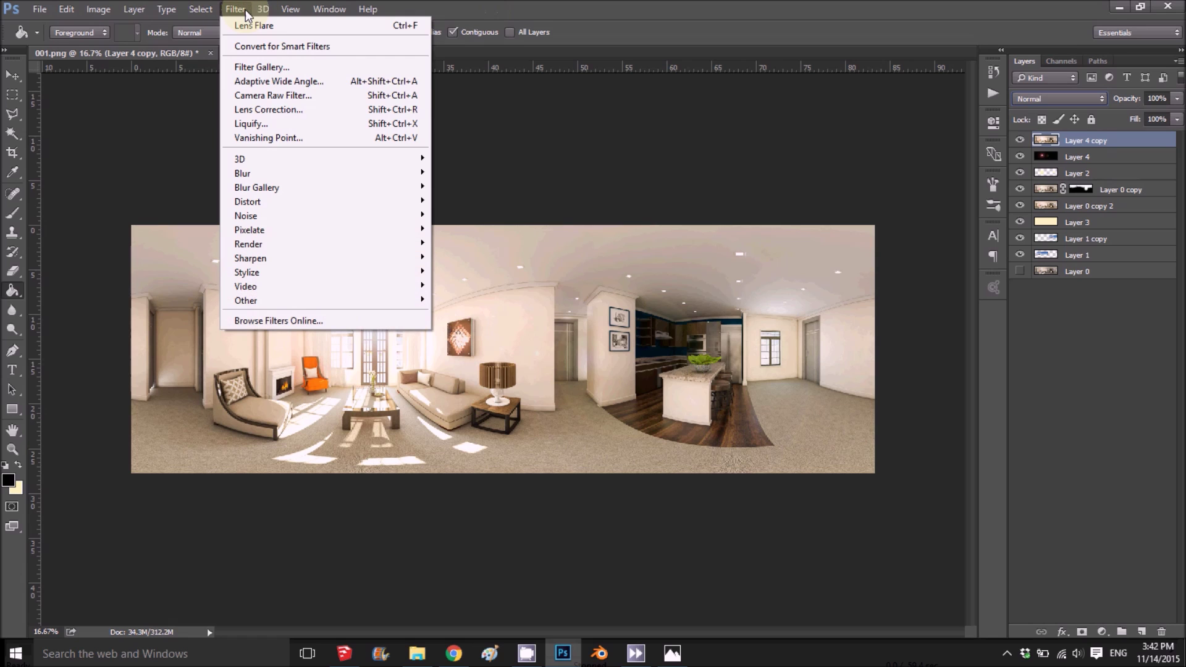
{"action": "left_click", "coordinate": [303, 99]}
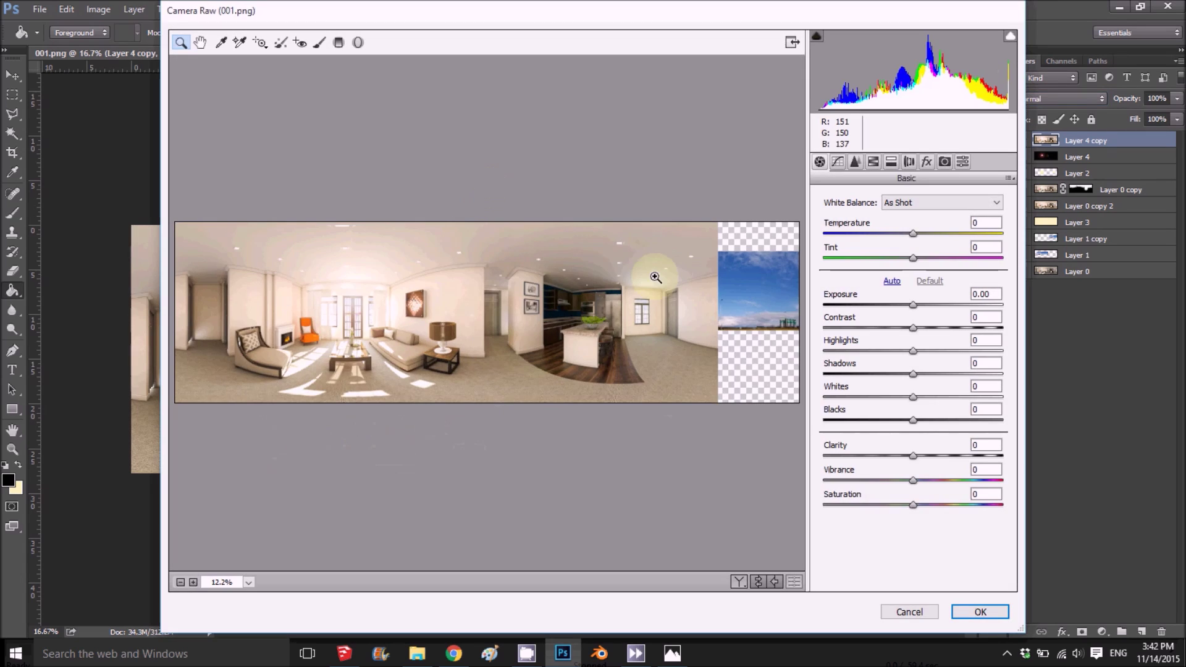
{"action": "left_click", "coordinate": [910, 611]}
Crop the document to its existing canvas bounds to delete the overhanging sky pixels, and open the Camera Raw Filter on Layer 4 copy.
{"action": "left_click", "coordinate": [12, 153]}
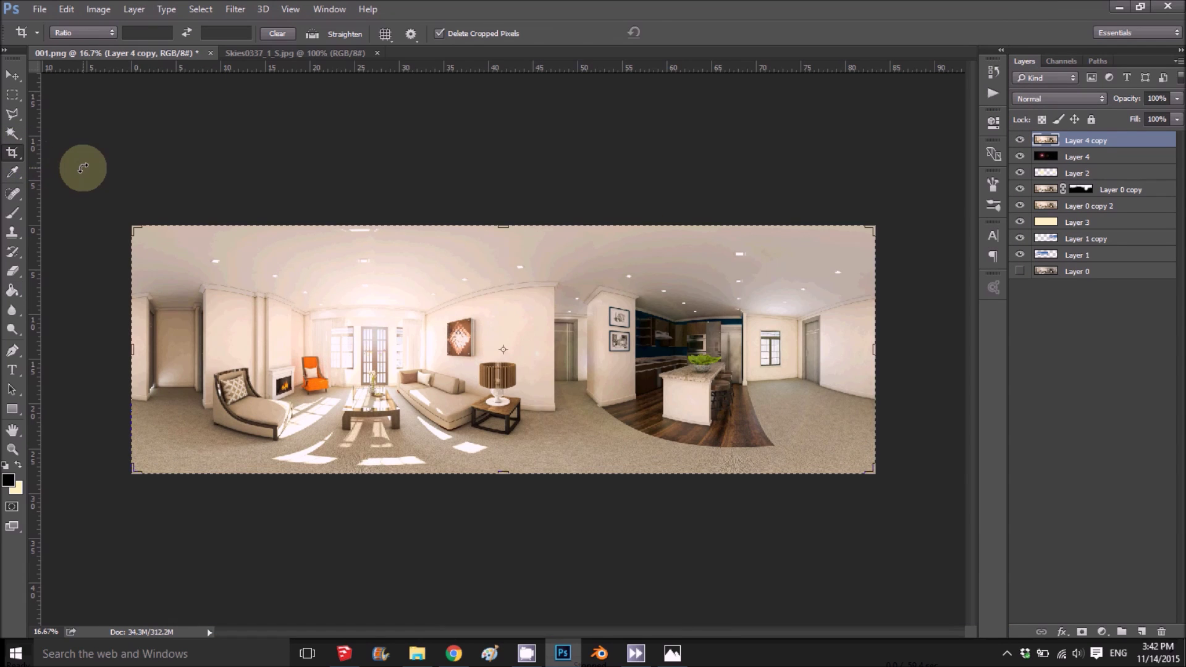
{"action": "key", "text": "Return"}
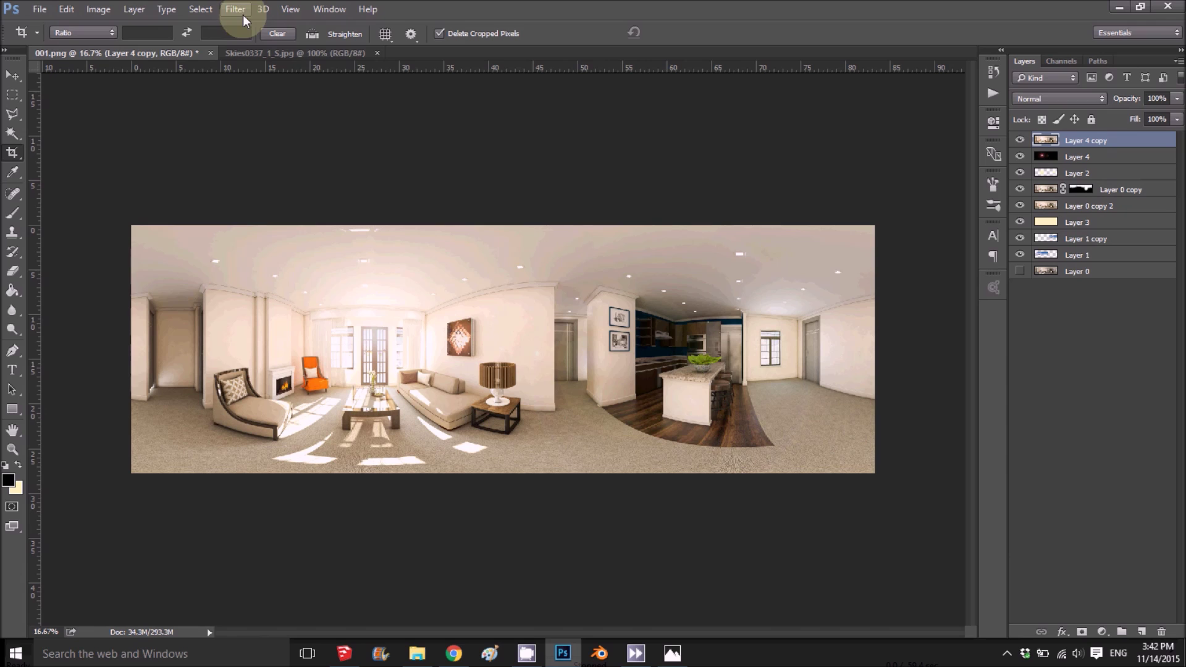
{"action": "left_click", "coordinate": [234, 9]}
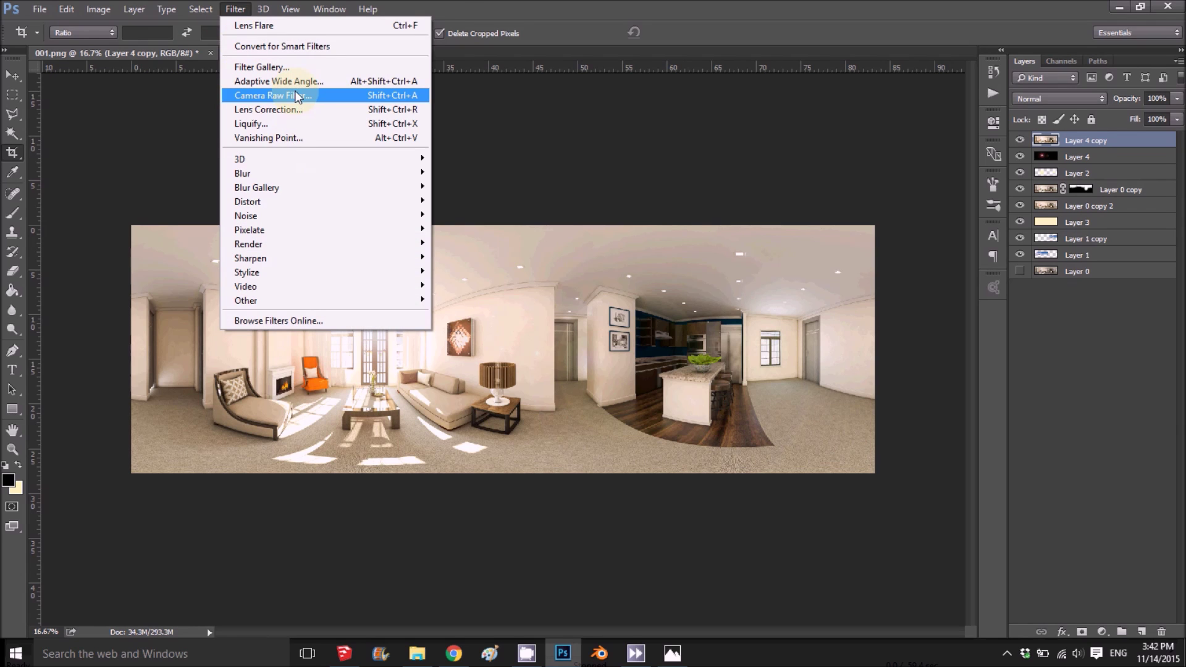
{"action": "left_click", "coordinate": [328, 96]}
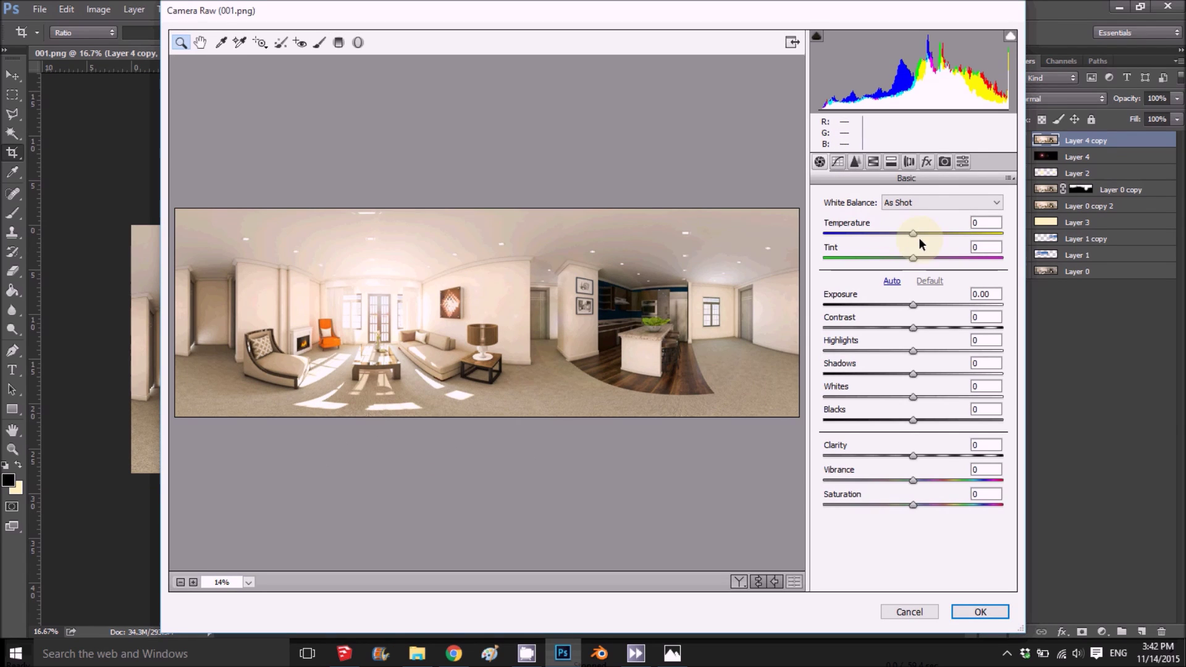
Set the Camera Raw Temperature to +5, Exposure to +0.25, Contrast to +2 and Highlights to +5.
{"action": "left_click", "coordinate": [917, 233]}
{"action": "left_click", "coordinate": [913, 305]}
{"action": "left_click", "coordinate": [918, 305]}
{"action": "left_click", "coordinate": [910, 326]}
{"action": "left_click", "coordinate": [913, 350]}
{"action": "left_click_drag", "start_coordinate": [910, 349], "coordinate": [916, 325]}
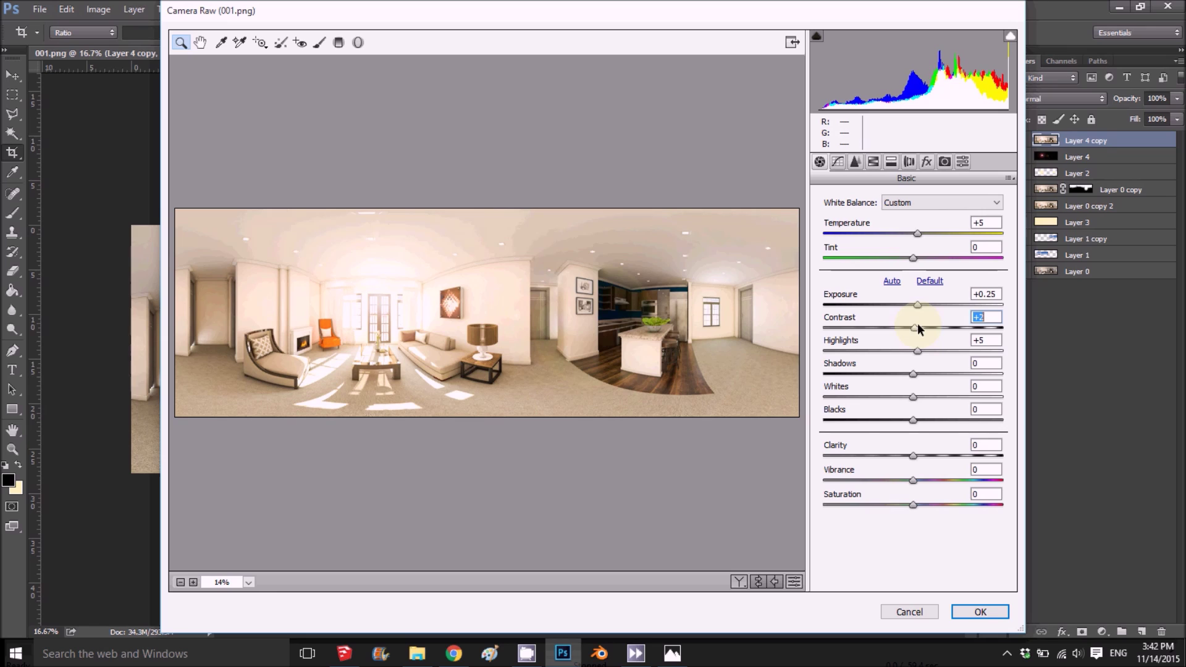
Set the Camera Raw Shadows to -5, Whites to +10, Blacks to -3, Clarity to +8, Vibrance to +6 and Saturation to +6.
{"action": "left_click", "coordinate": [908, 372]}
{"action": "left_click", "coordinate": [918, 396]}
{"action": "left_click", "coordinate": [910, 420]}
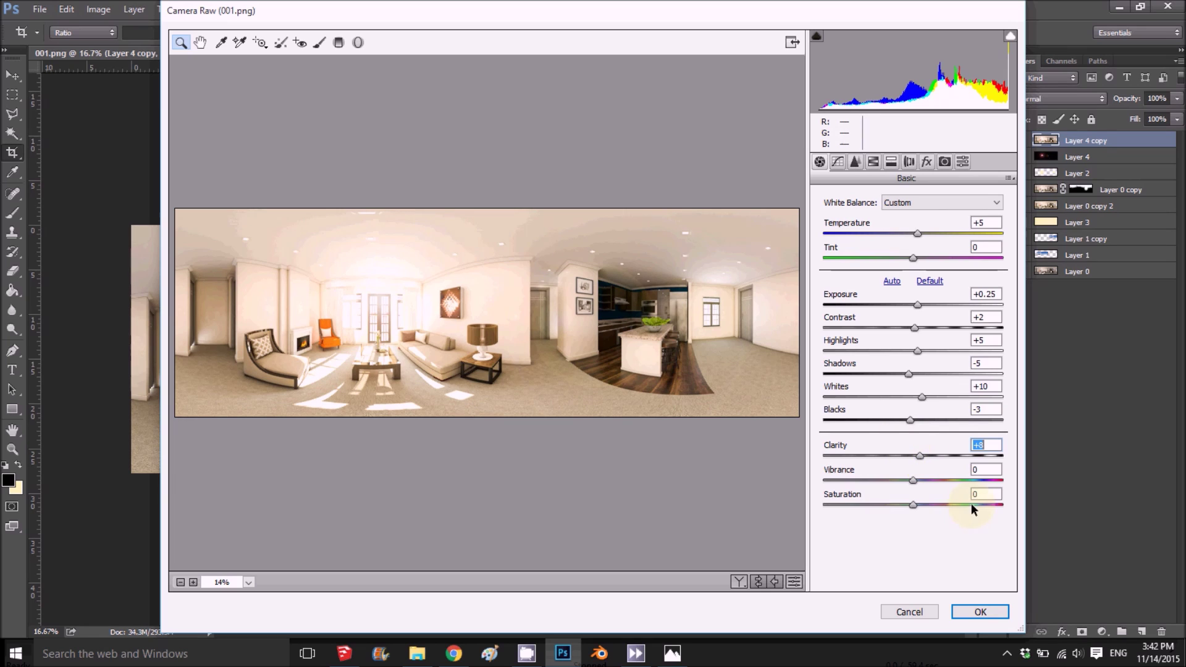
{"action": "left_click", "coordinate": [920, 481]}
{"action": "left_click_drag", "start_coordinate": [913, 504], "coordinate": [918, 503]}
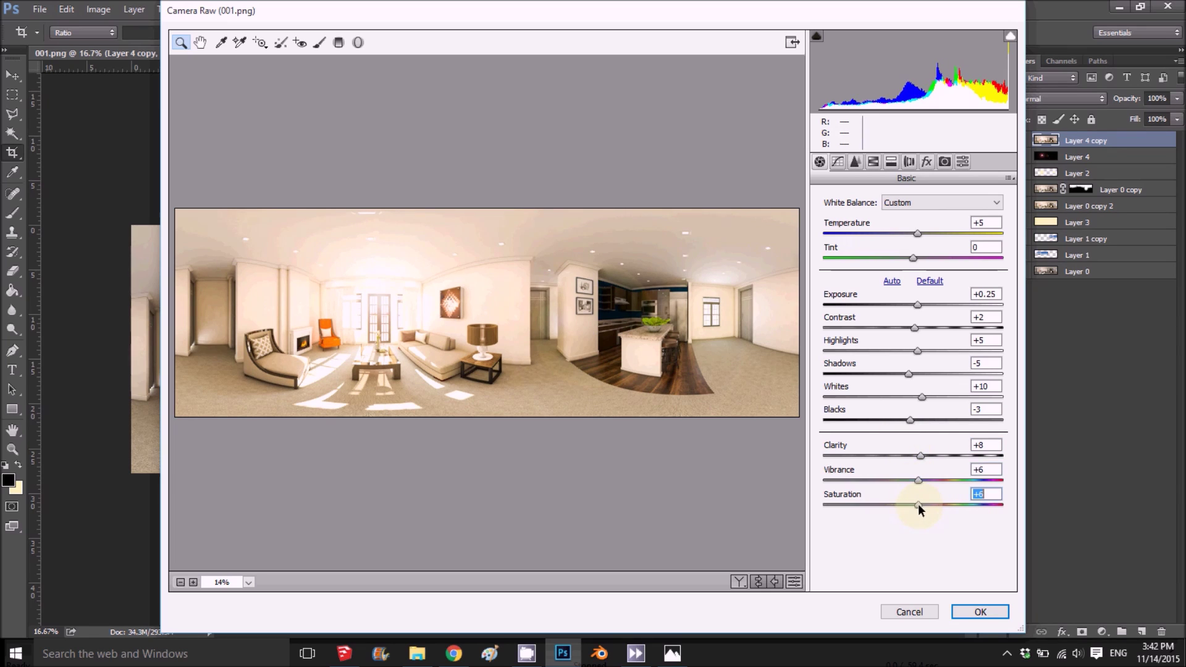
Compare the panorama before and after the Camera Raw adjustments and apply the filter to Layer 4 copy.
{"action": "left_click", "coordinate": [757, 581]}
{"action": "left_click", "coordinate": [757, 582]}
{"action": "left_click", "coordinate": [756, 581]}
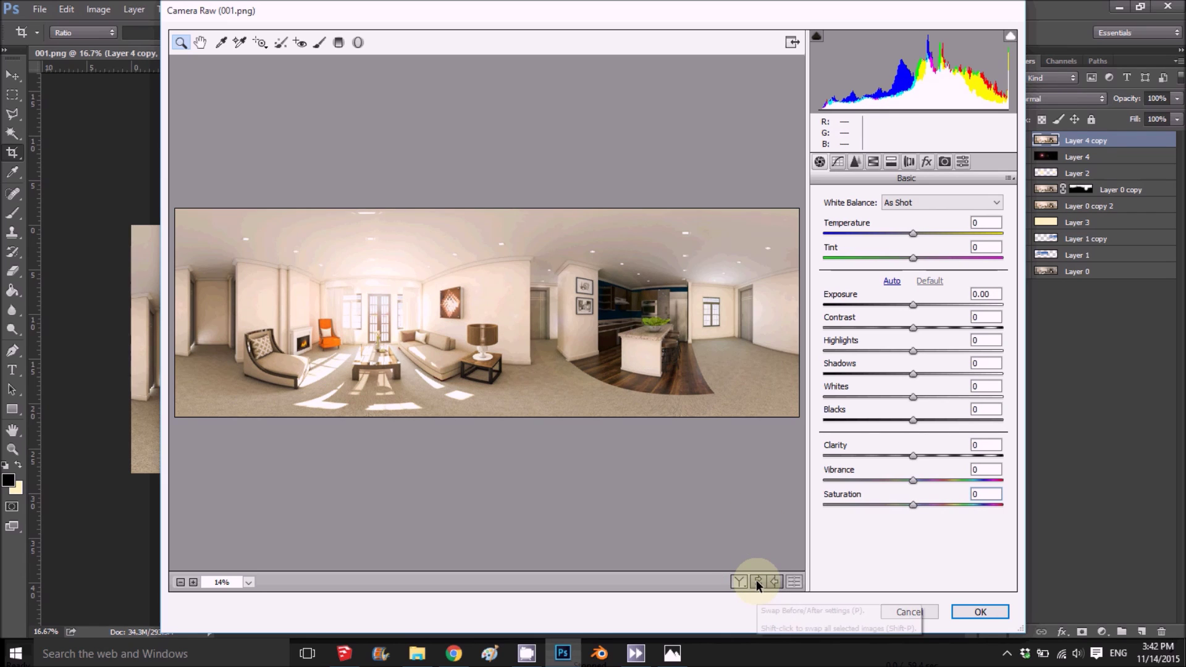
{"action": "left_click", "coordinate": [757, 582]}
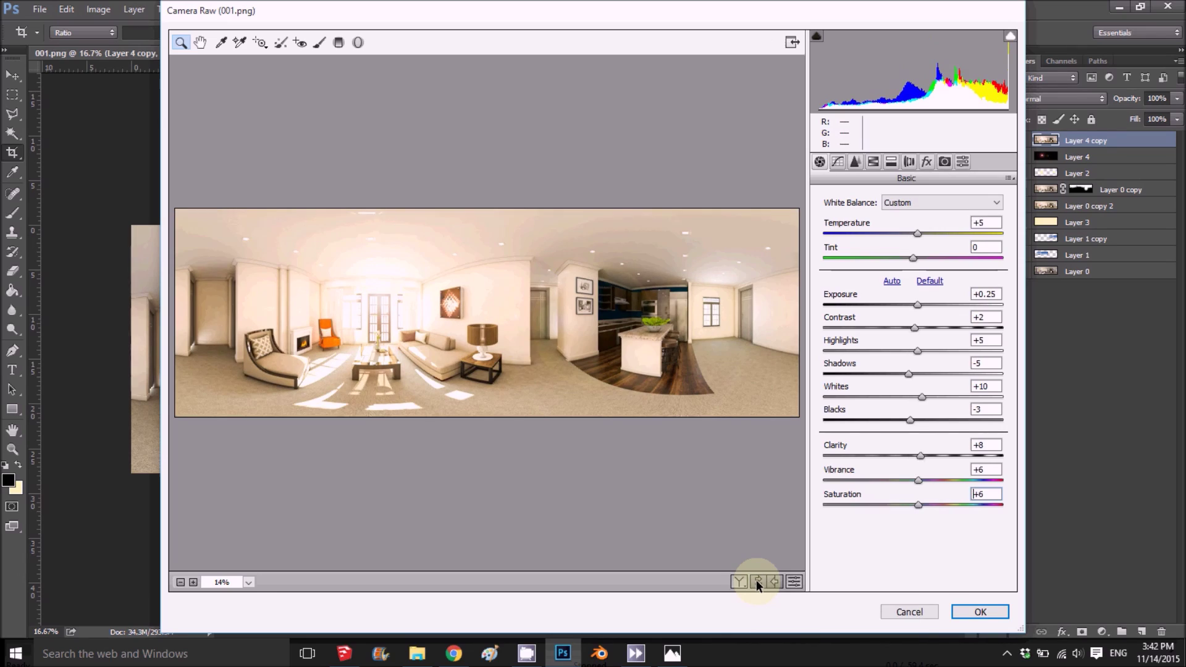
{"action": "left_click", "coordinate": [979, 611]}
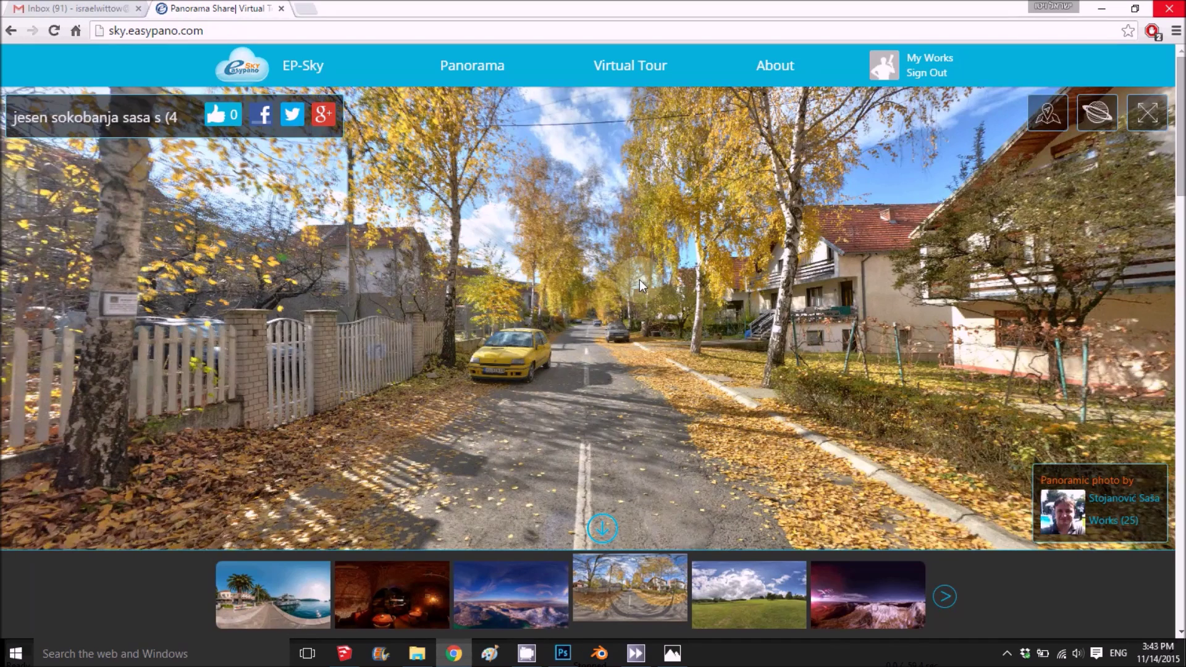
In Chrome, look around the autumn street panorama on sky.easypano.com and examine the site's options for uploading a panorama.
{"action": "left_click_drag", "start_coordinate": [616, 273], "coordinate": [588, 287]}
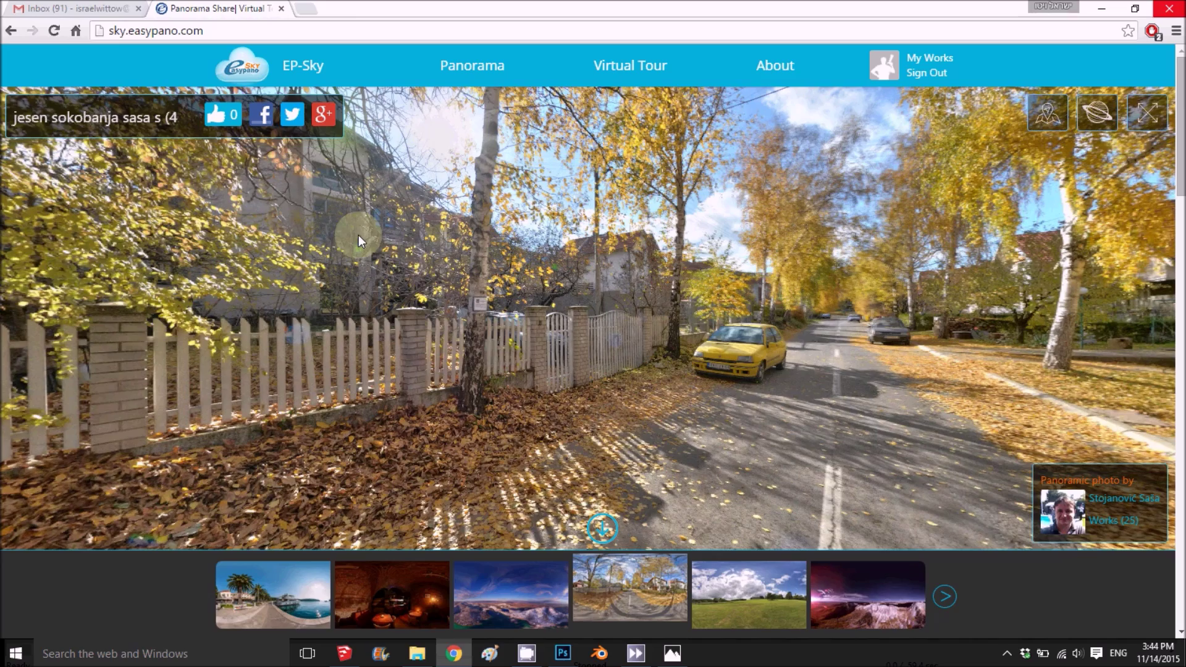
{"action": "left_click_drag", "start_coordinate": [533, 354], "coordinate": [599, 135]}
{"action": "left_click", "coordinate": [734, 285]}
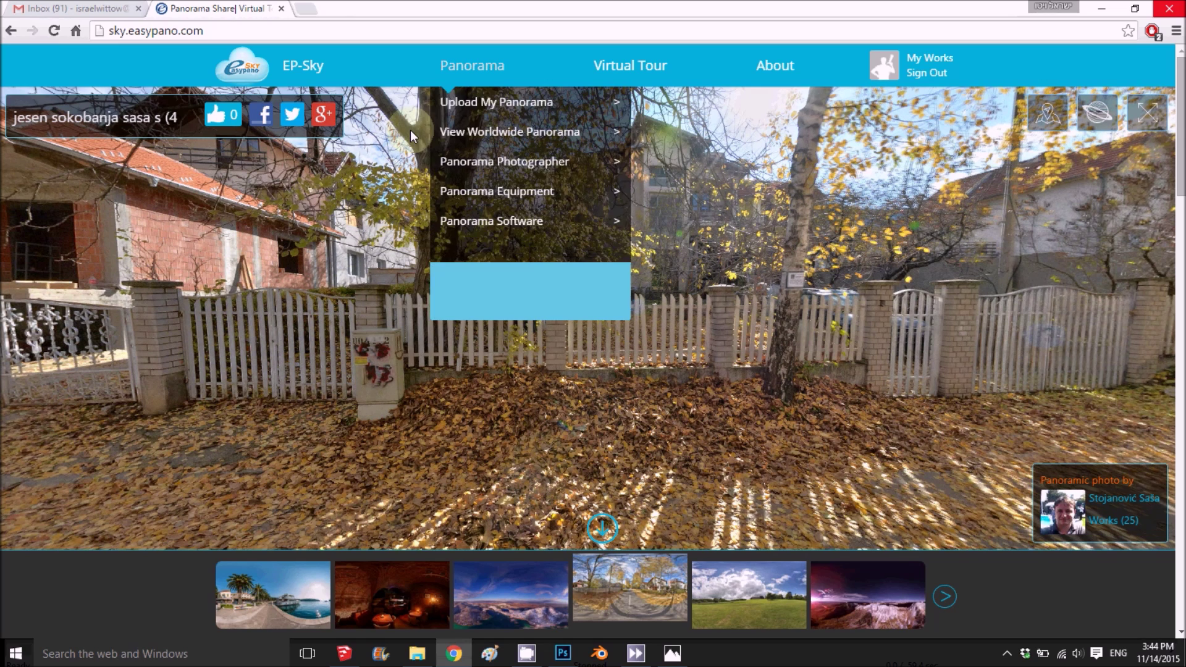
{"action": "mouse_move", "coordinate": [472, 67]}
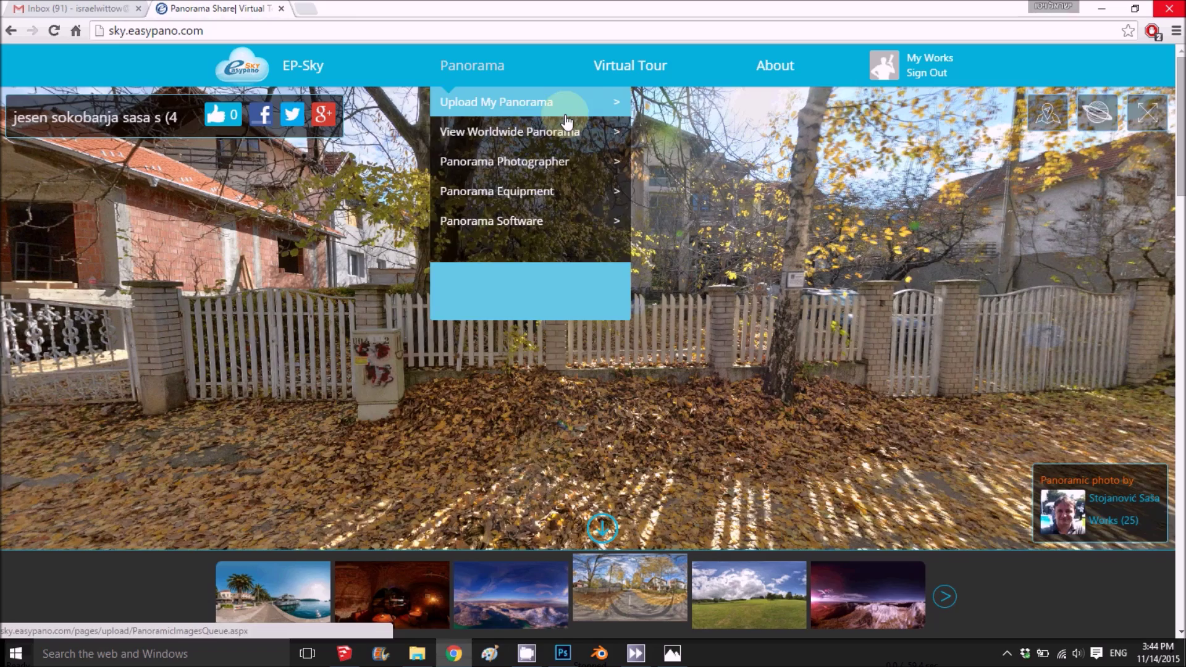
{"action": "left_click_drag", "start_coordinate": [281, 305], "coordinate": [592, 323]}
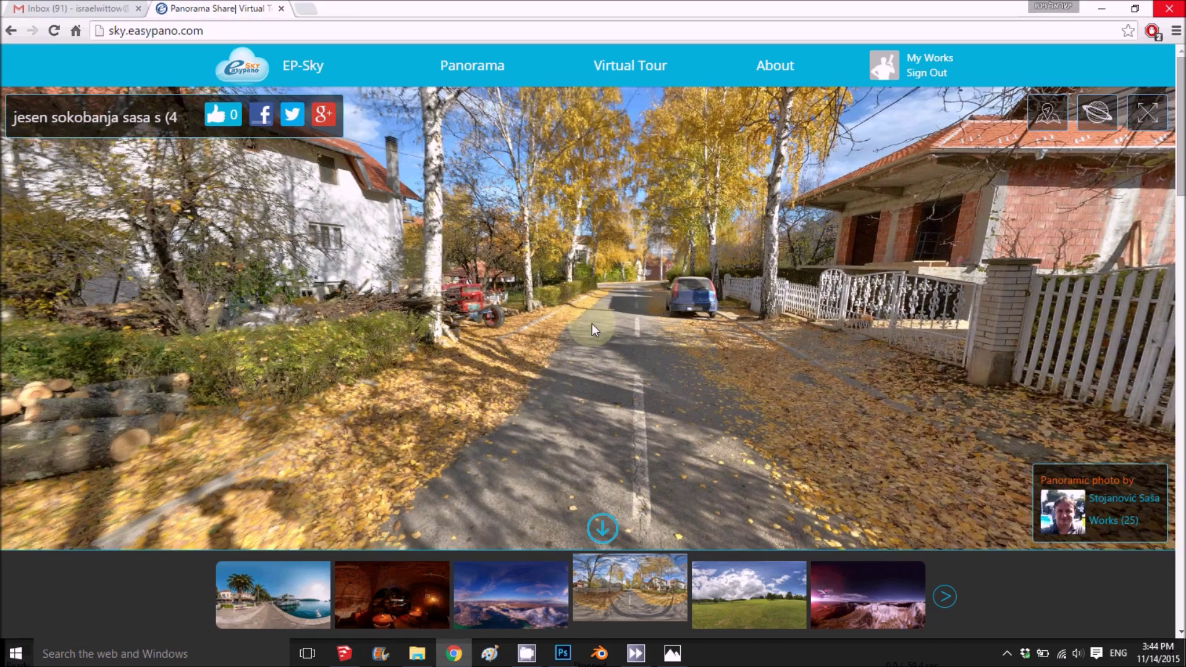
{"action": "left_click_drag", "start_coordinate": [328, 276], "coordinate": [418, 248]}
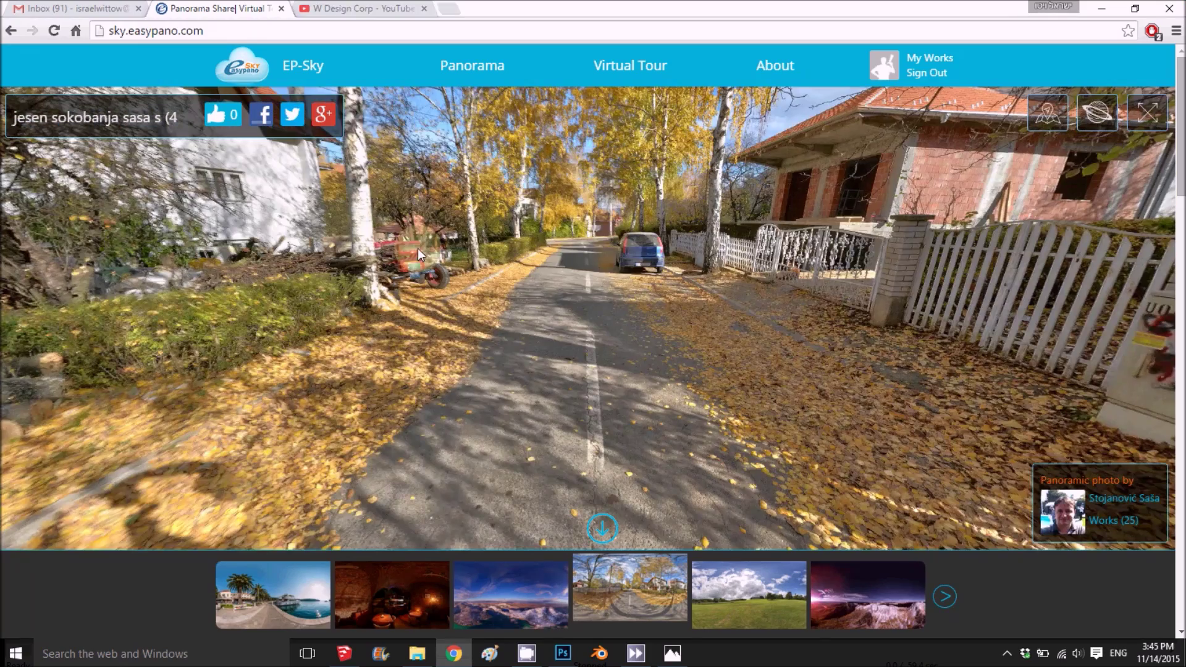
Switch to the W Design Corp YouTube channel and look through its uploaded V-Ray for SketchUp tutorials.
{"action": "left_click", "coordinate": [356, 8]}
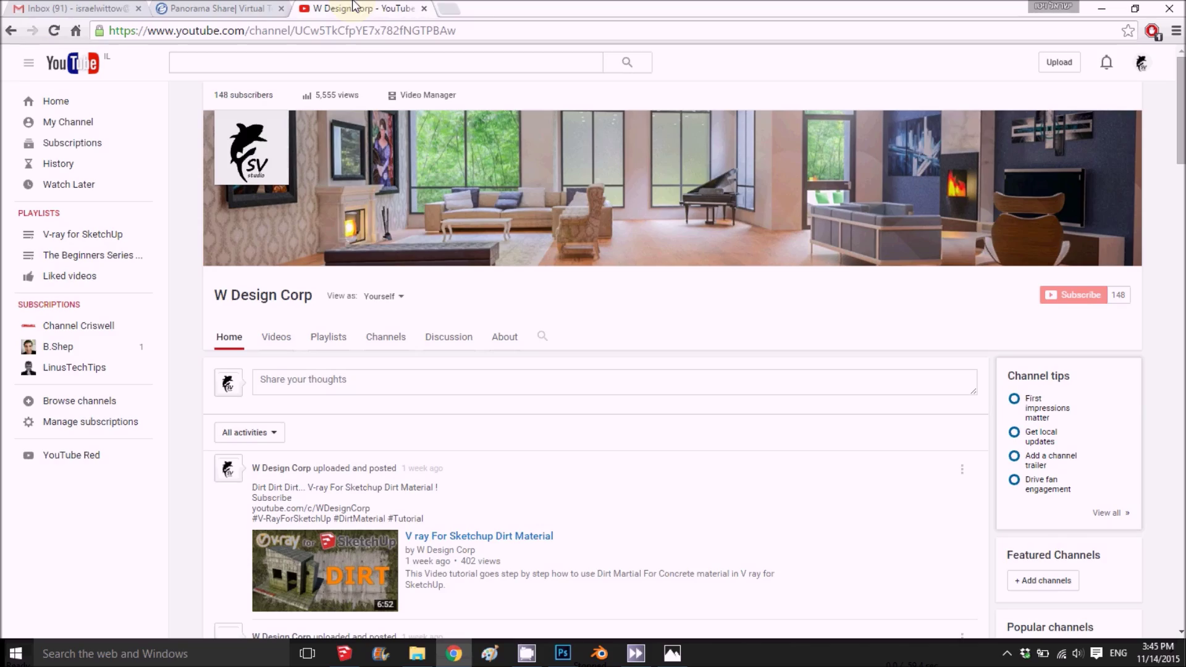
{"action": "scroll", "coordinate": [370, 202], "scroll_direction": "down", "scroll_amount": 5}
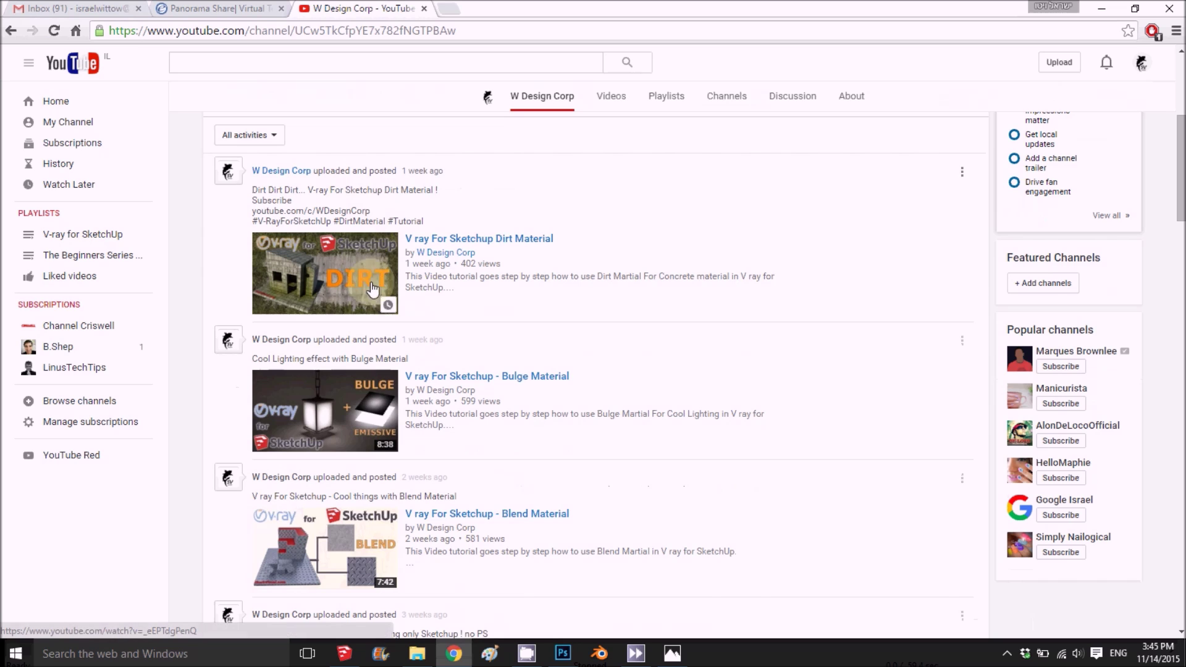
{"action": "scroll", "coordinate": [339, 298], "scroll_direction": "down", "scroll_amount": 2}
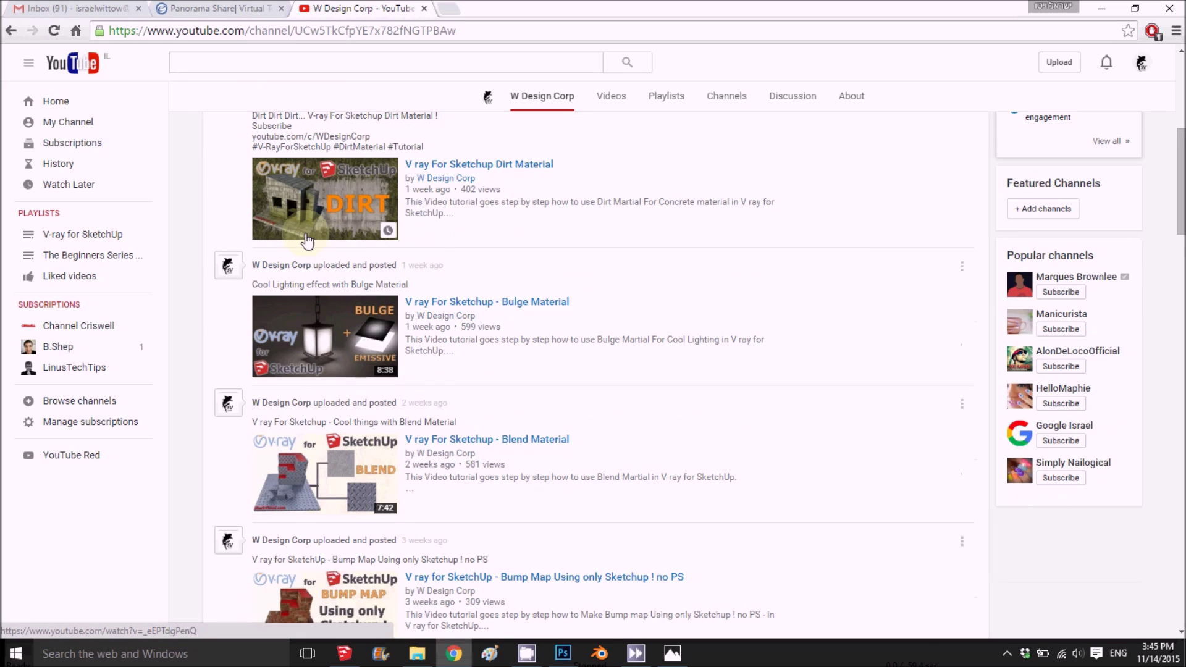
{"action": "scroll", "coordinate": [356, 344], "scroll_direction": "down", "scroll_amount": 6}
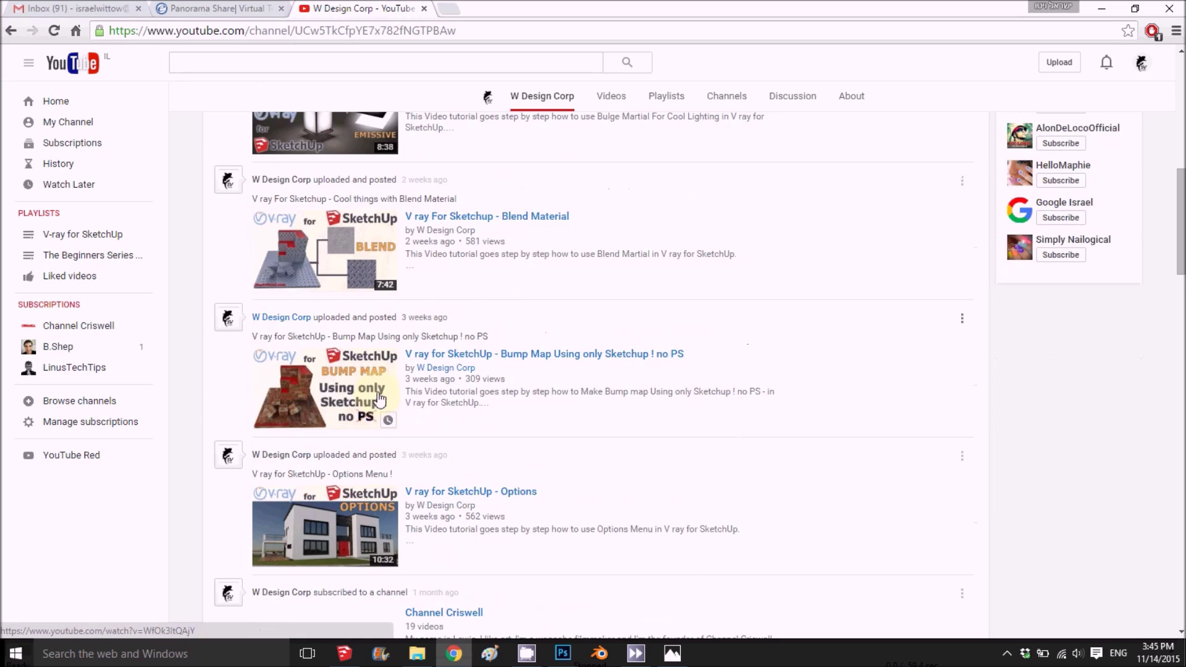
{"action": "scroll", "coordinate": [379, 380], "scroll_direction": "down", "scroll_amount": 1}
{"action": "scroll", "coordinate": [379, 378], "scroll_direction": "up", "scroll_amount": 12}
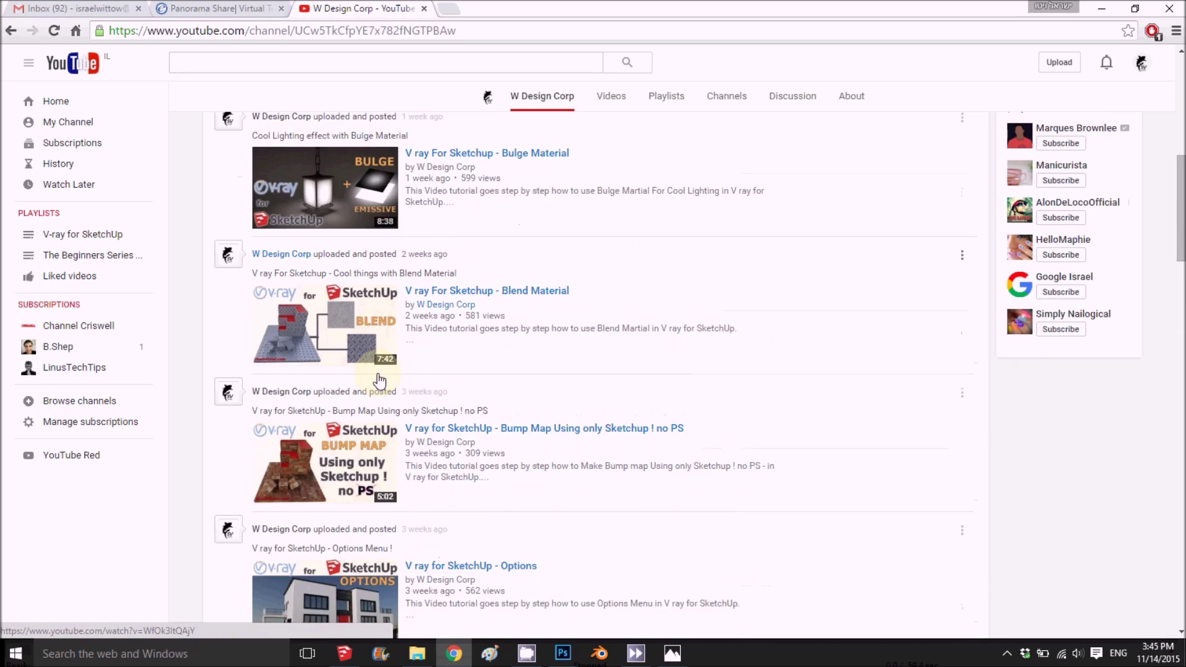